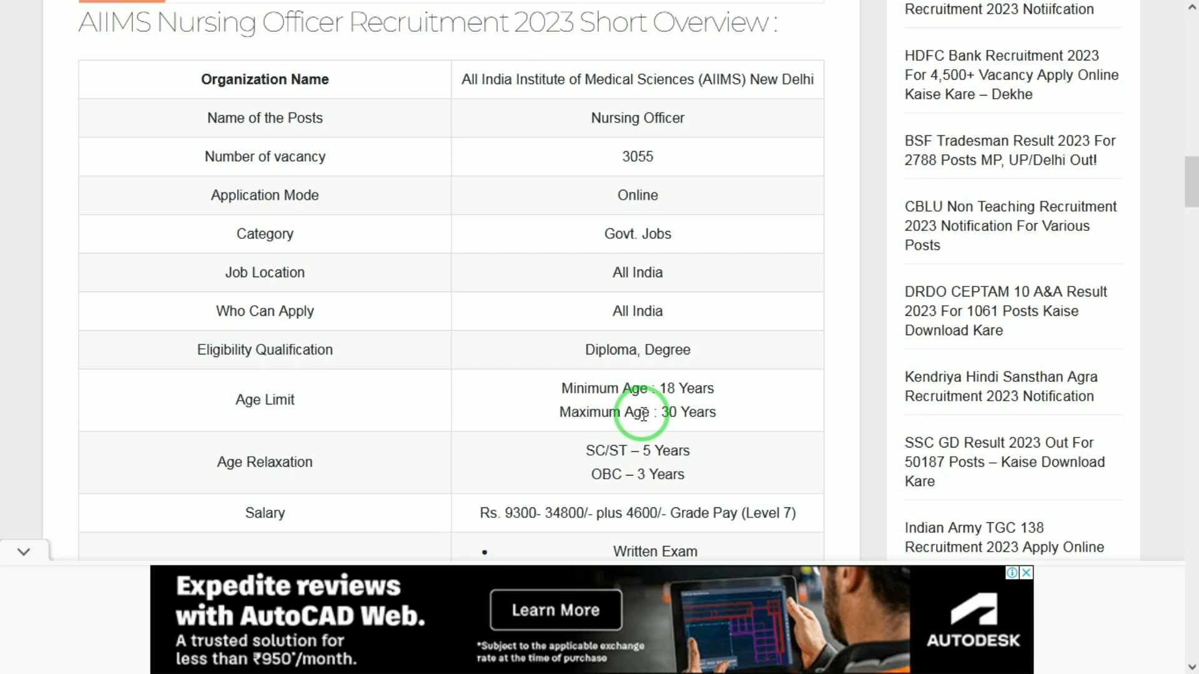
- Read through the notice page, then switch to the AIIMS NORCET-4 login tab
{"action": "scroll", "coordinate": [643, 414], "scroll_direction": "down", "scroll_amount": 1}
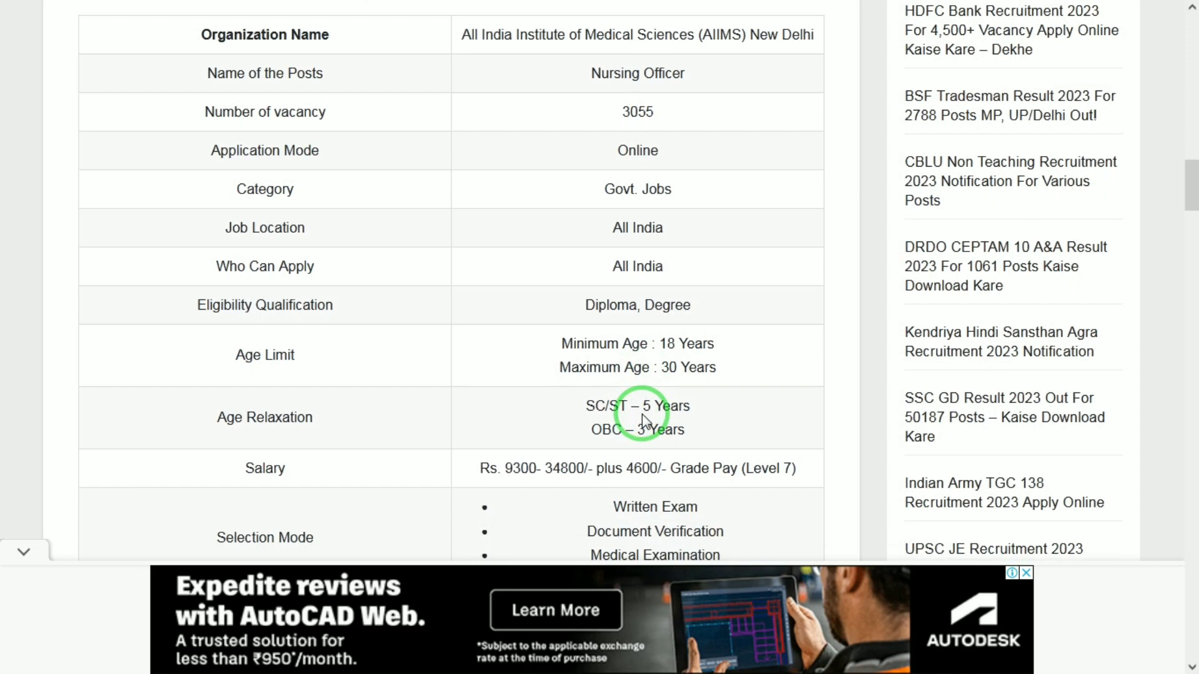
{"action": "scroll", "coordinate": [642, 414], "scroll_direction": "down", "scroll_amount": 1}
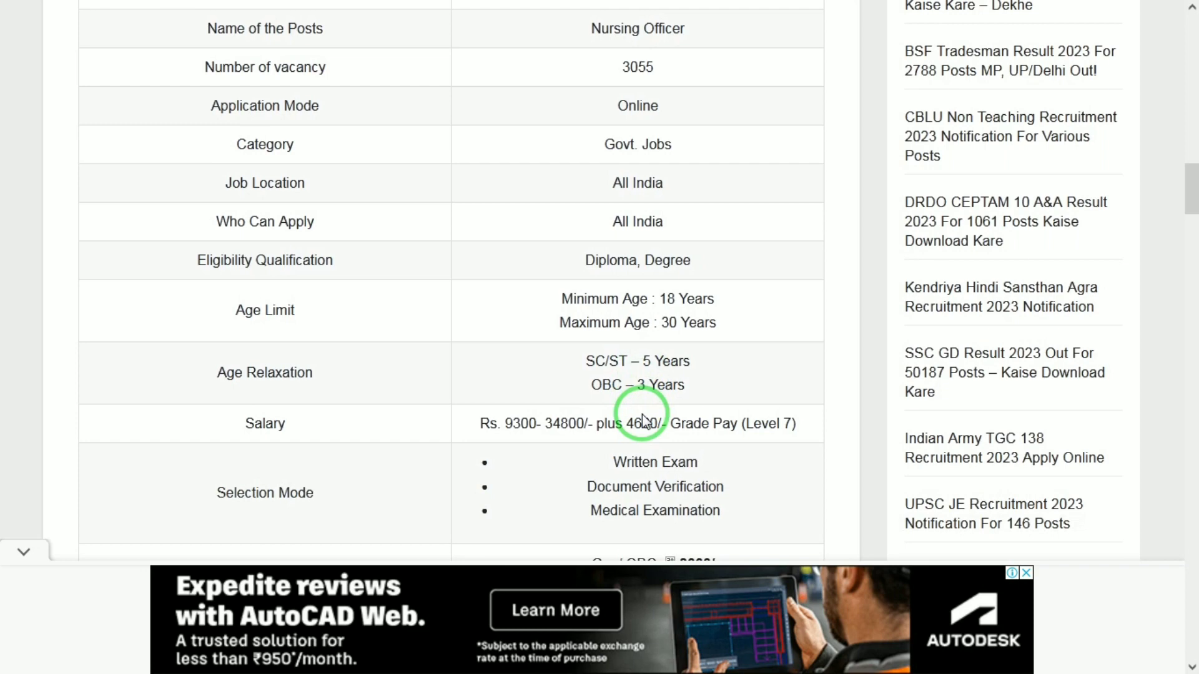
{"action": "scroll", "coordinate": [642, 414], "scroll_direction": "down", "scroll_amount": 1}
{"action": "scroll", "coordinate": [643, 415], "scroll_direction": "down", "scroll_amount": 1}
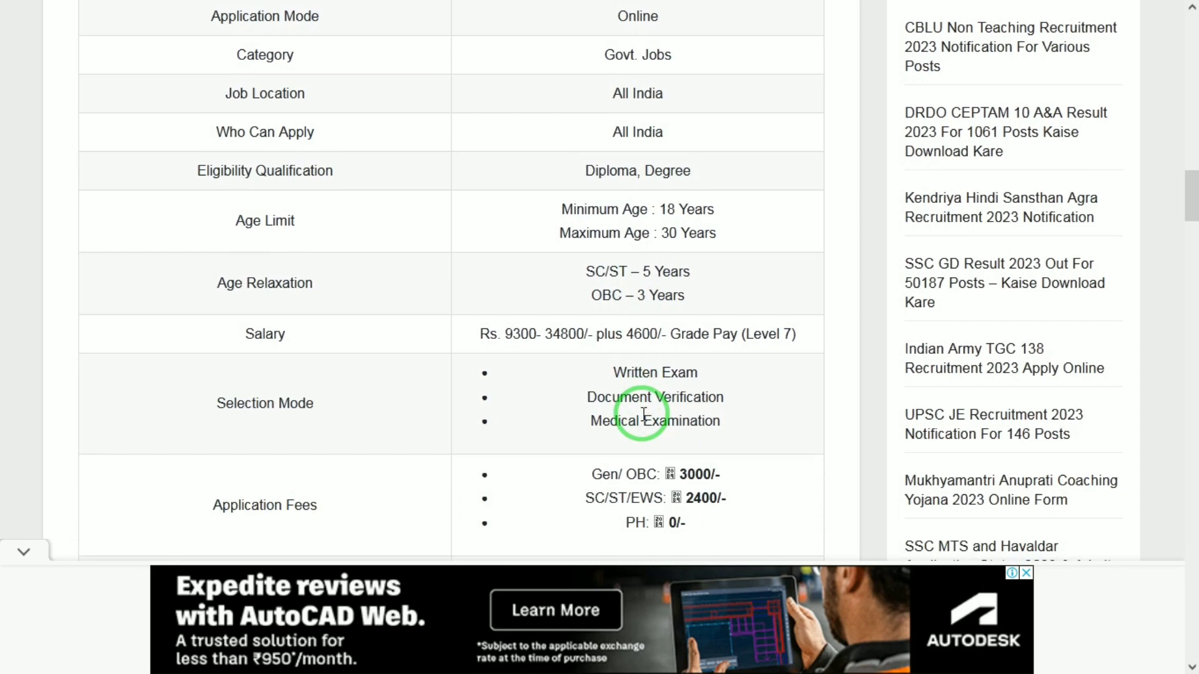
{"action": "scroll", "coordinate": [643, 412], "scroll_direction": "down", "scroll_amount": 1}
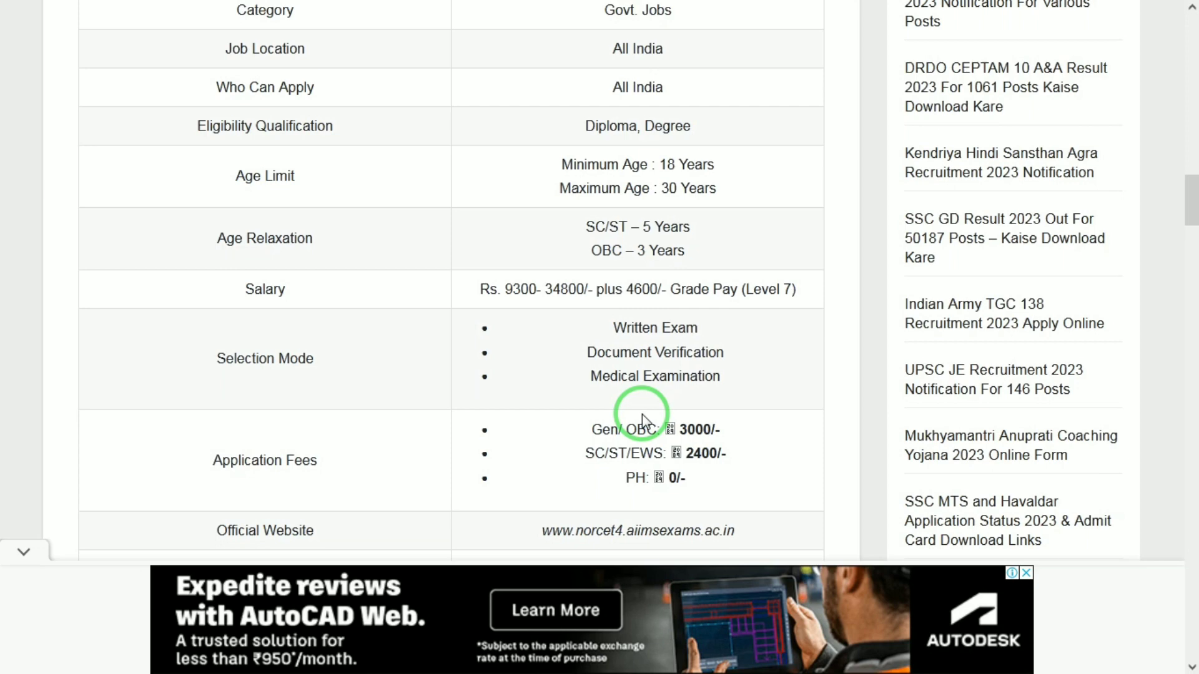
{"action": "scroll", "coordinate": [642, 414], "scroll_direction": "down", "scroll_amount": 1}
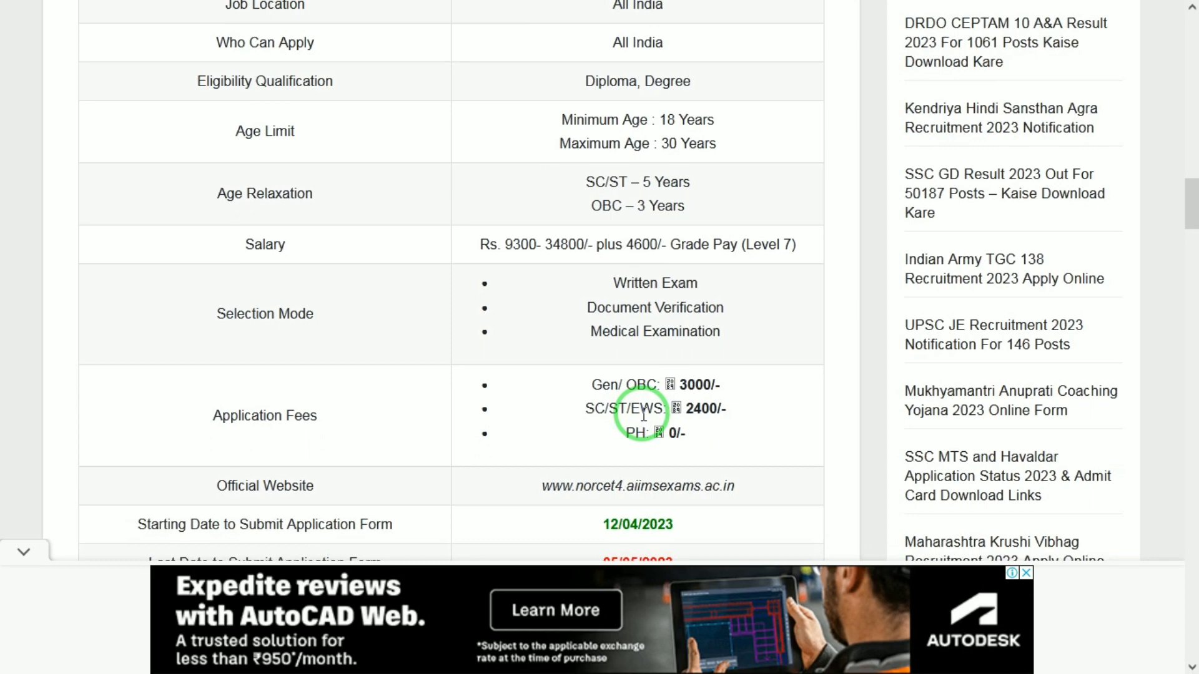
{"action": "scroll", "coordinate": [643, 414], "scroll_direction": "down", "scroll_amount": 1}
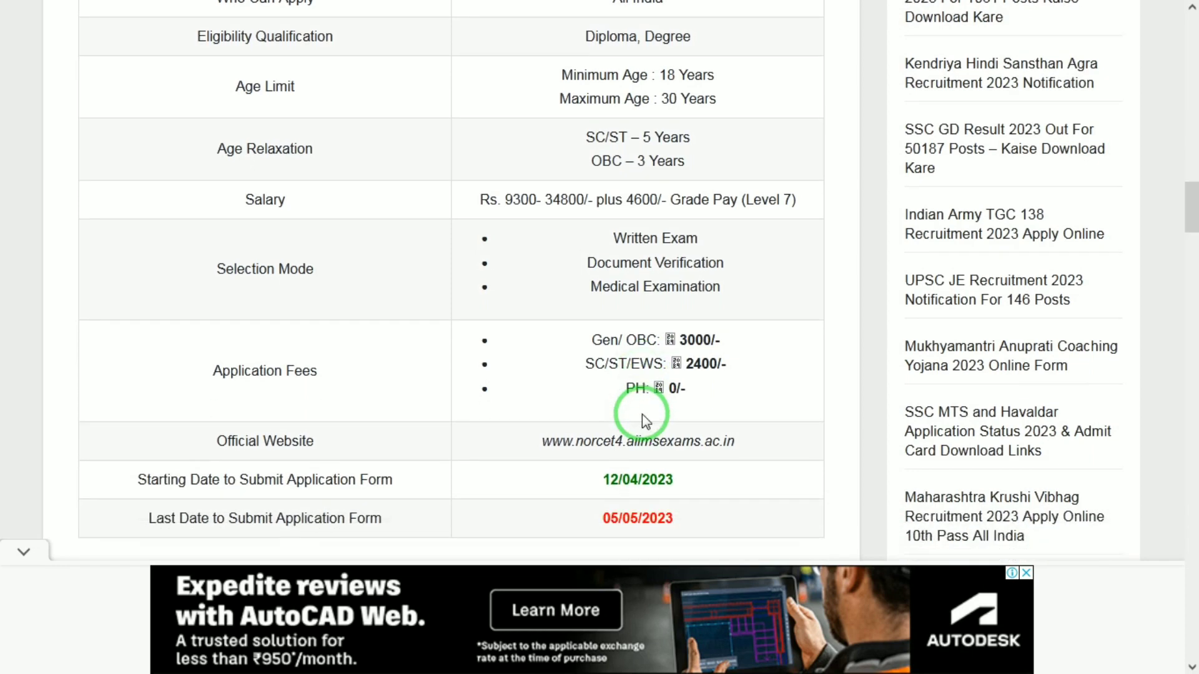
{"action": "scroll", "coordinate": [643, 414], "scroll_direction": "down", "scroll_amount": 1}
{"action": "scroll", "coordinate": [643, 415], "scroll_direction": "down", "scroll_amount": 1}
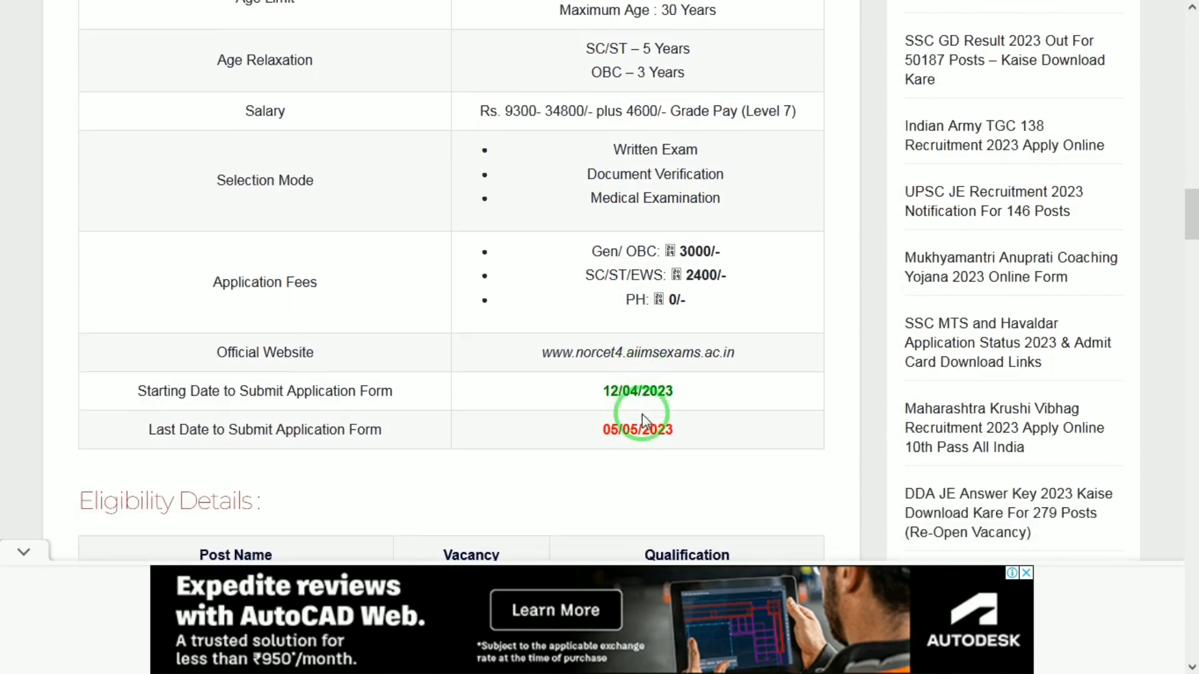
{"action": "scroll", "coordinate": [643, 416], "scroll_direction": "down", "scroll_amount": 1}
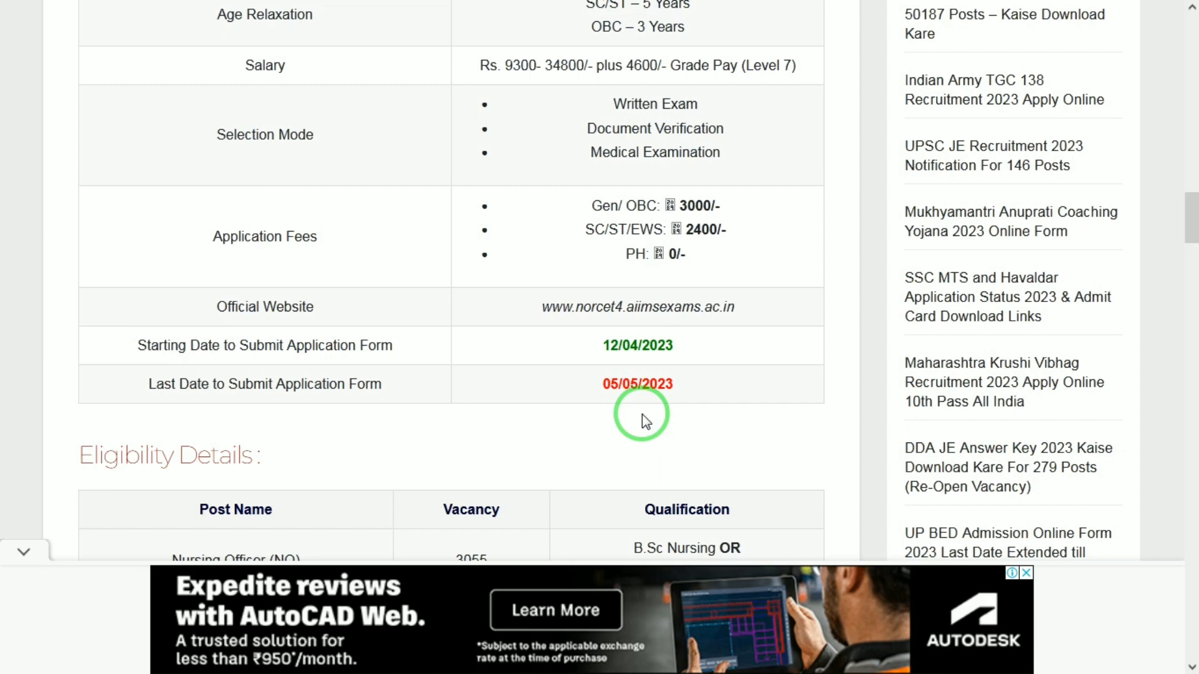
{"action": "scroll", "coordinate": [643, 415], "scroll_direction": "down", "scroll_amount": 3}
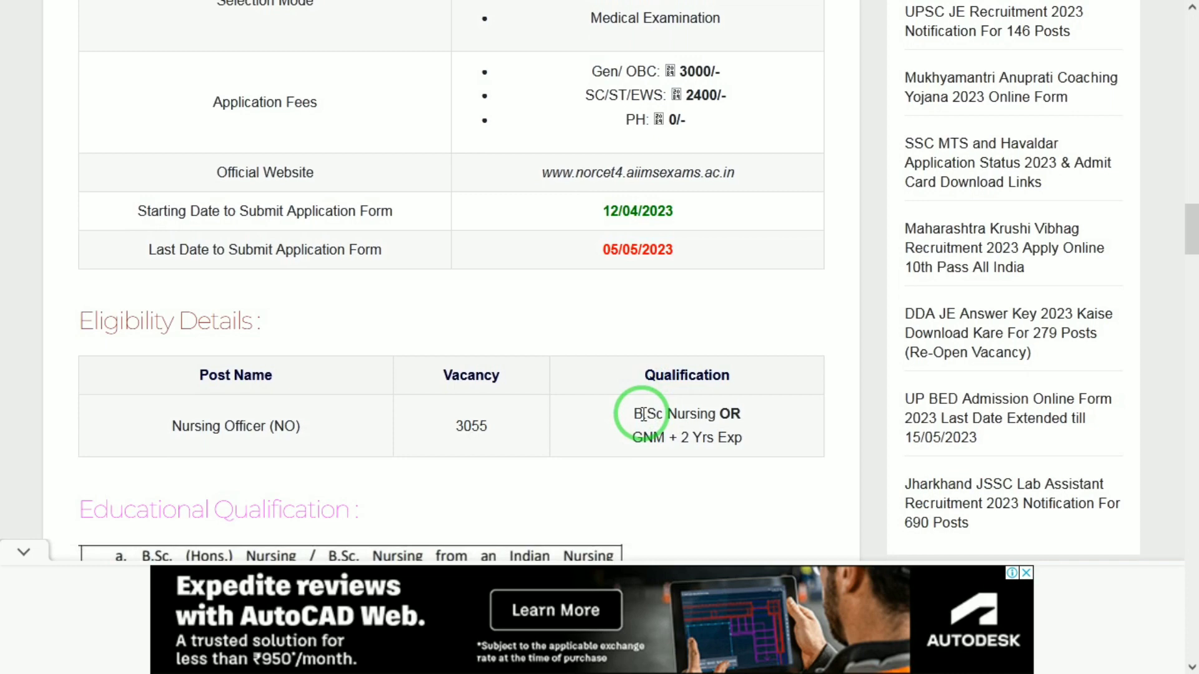
{"action": "scroll", "coordinate": [643, 415], "scroll_direction": "down", "scroll_amount": 1}
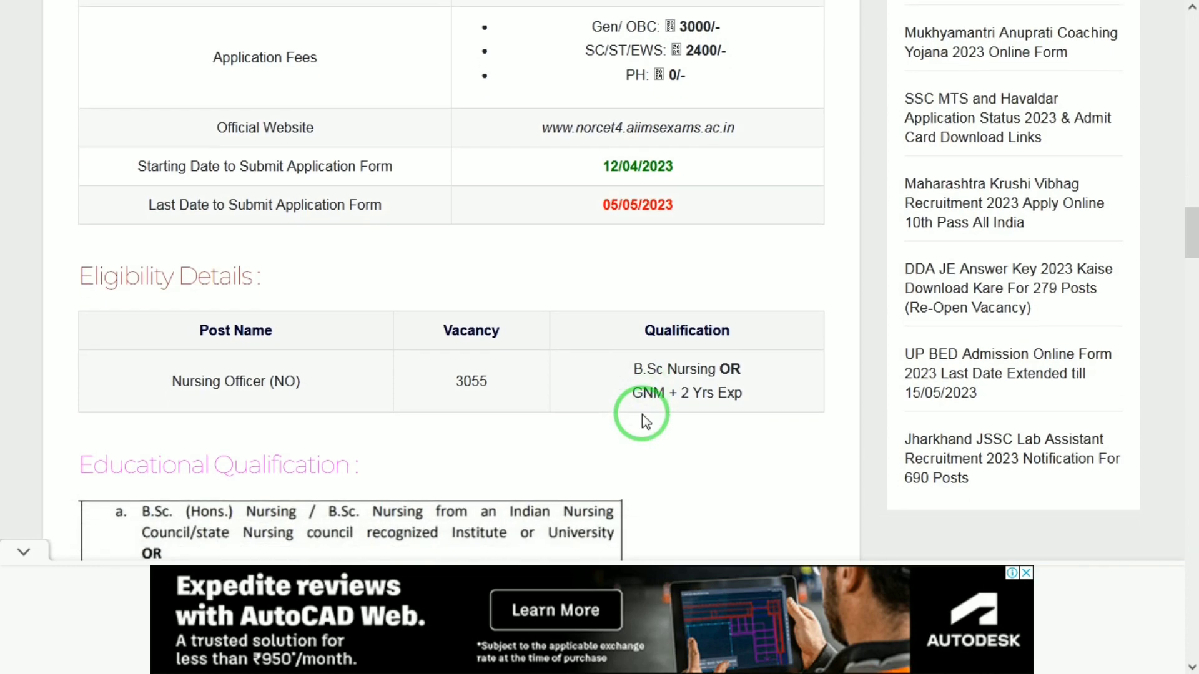
{"action": "scroll", "coordinate": [645, 421], "scroll_direction": "down", "scroll_amount": 1}
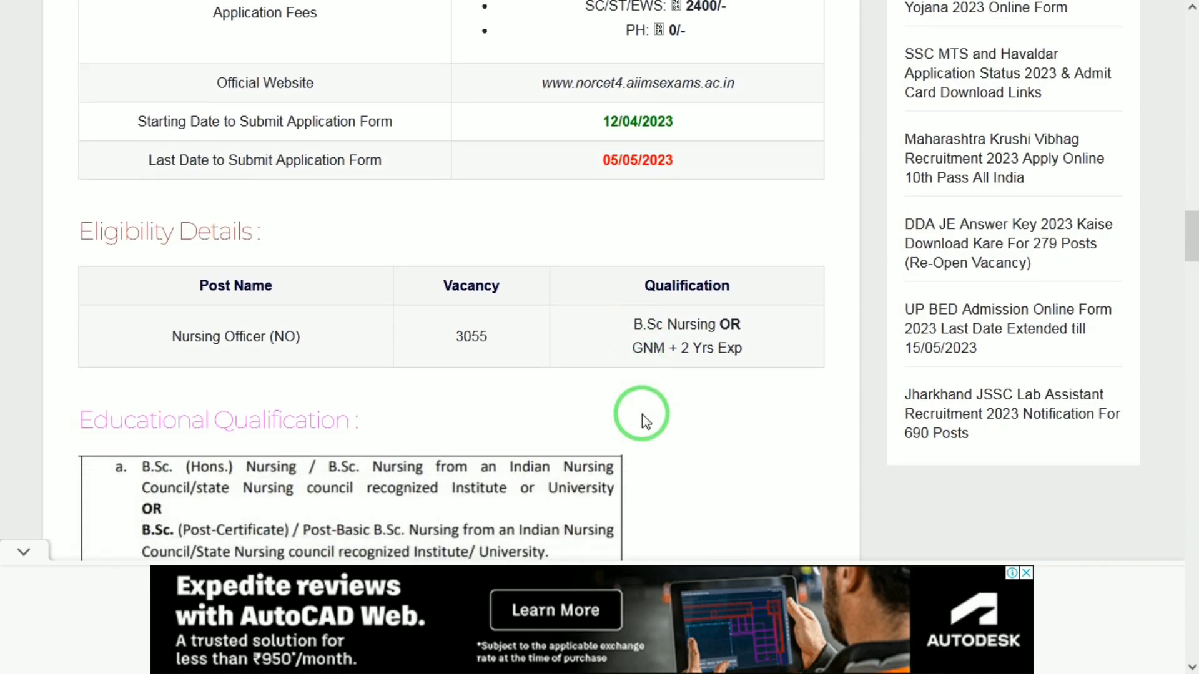
{"action": "scroll", "coordinate": [643, 416], "scroll_direction": "down", "scroll_amount": 4}
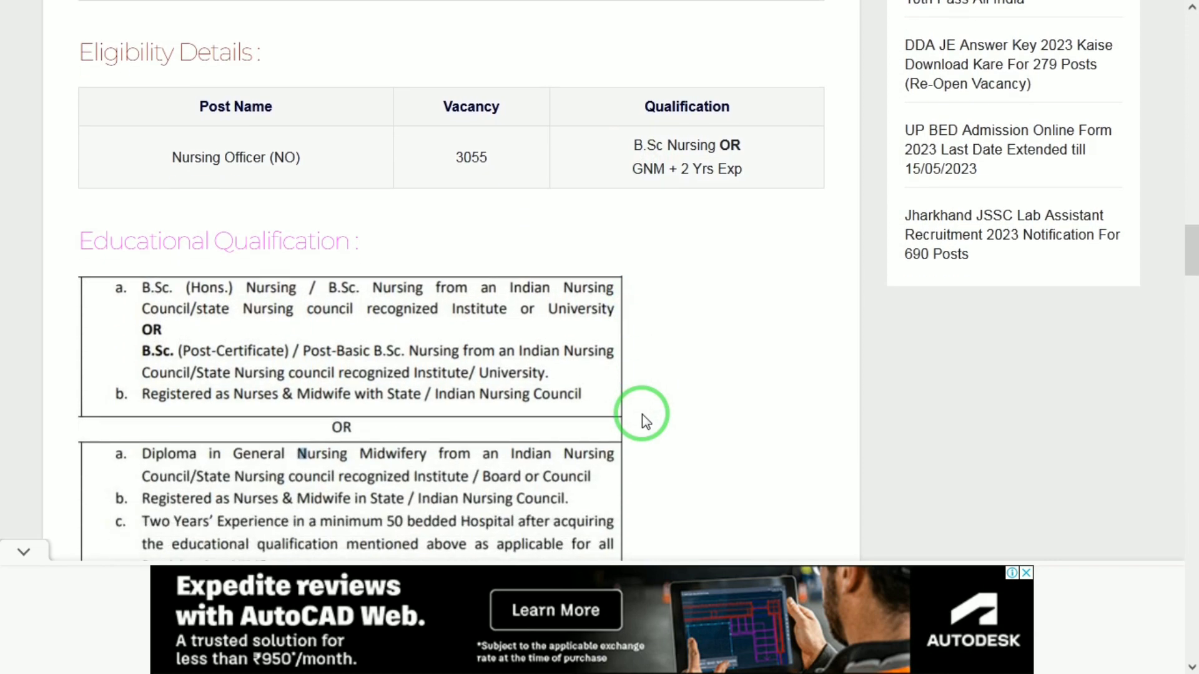
{"action": "scroll", "coordinate": [643, 416], "scroll_direction": "down", "scroll_amount": 10}
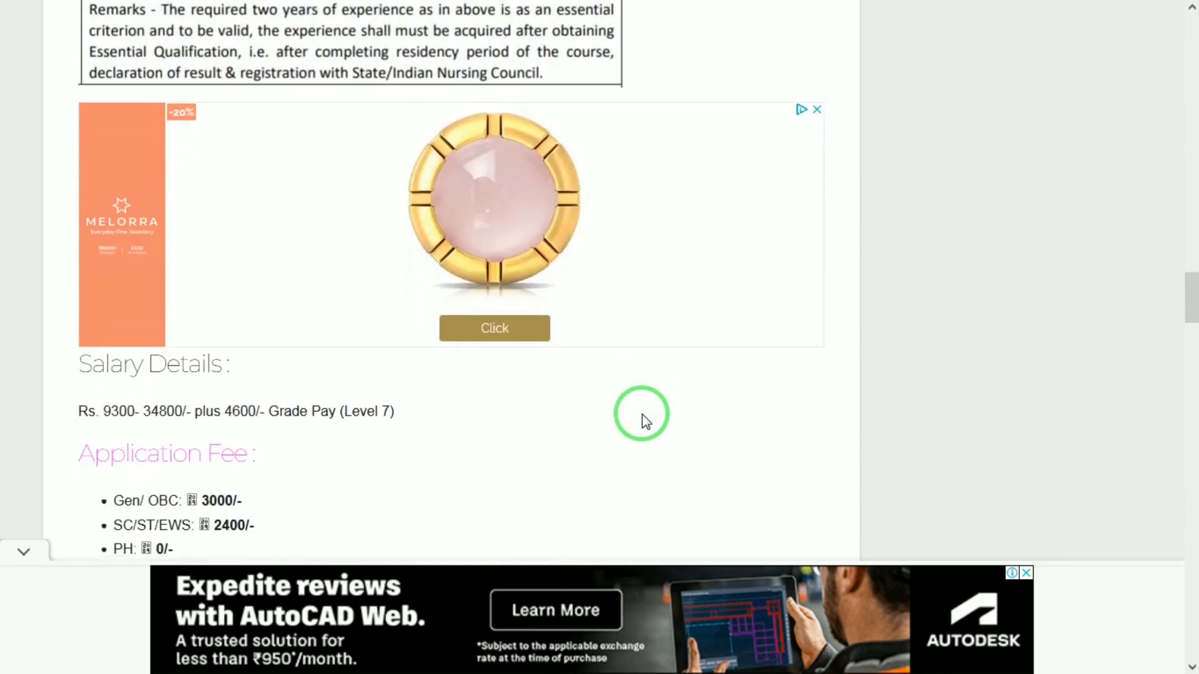
{"action": "scroll", "coordinate": [645, 421], "scroll_direction": "down", "scroll_amount": 5}
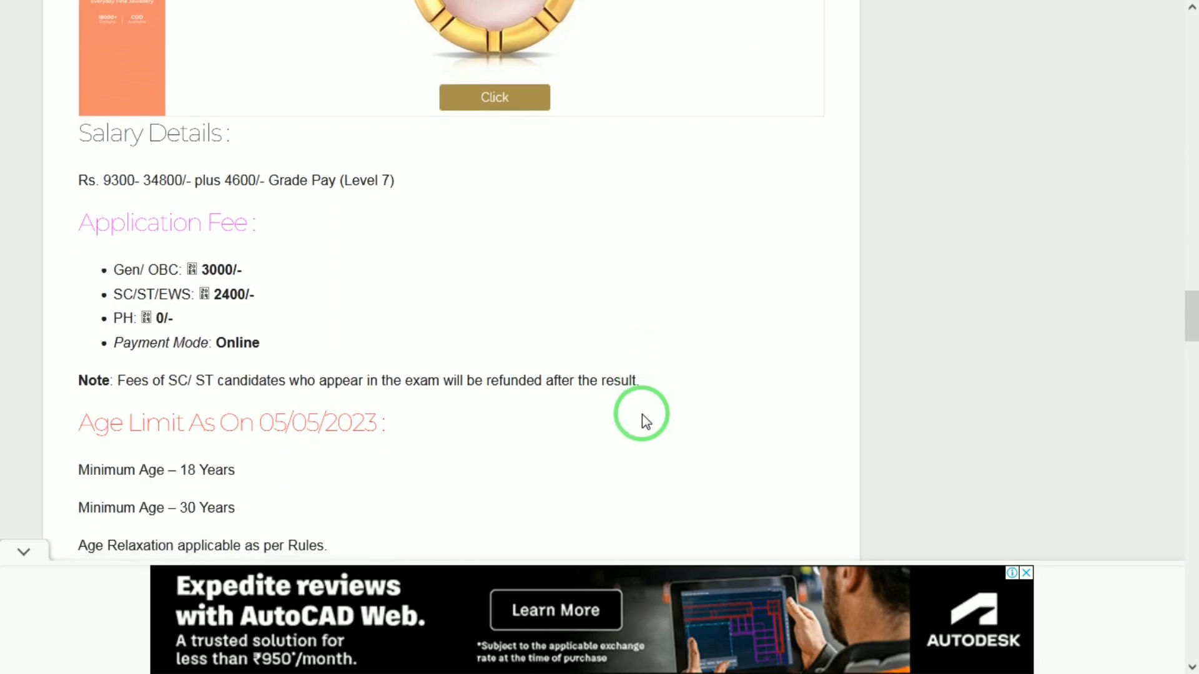
{"action": "mouse_move", "coordinate": [327, 8]}
{"action": "left_click", "coordinate": [431, 9]}
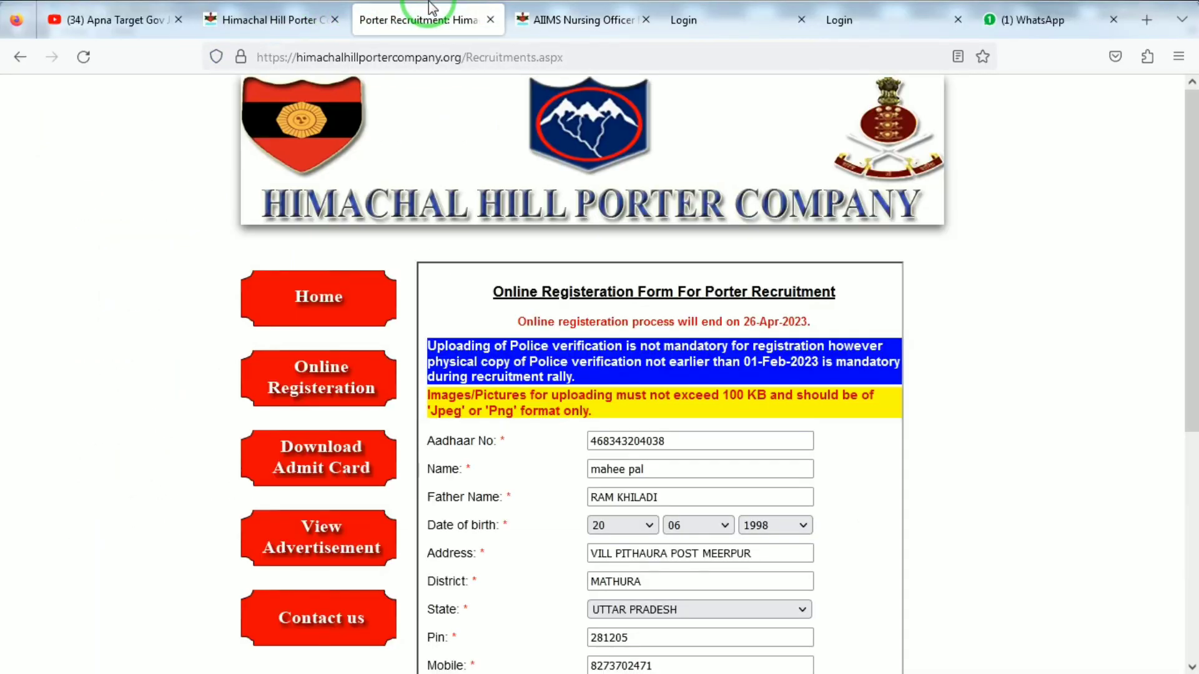
{"action": "left_click", "coordinate": [575, 19]}
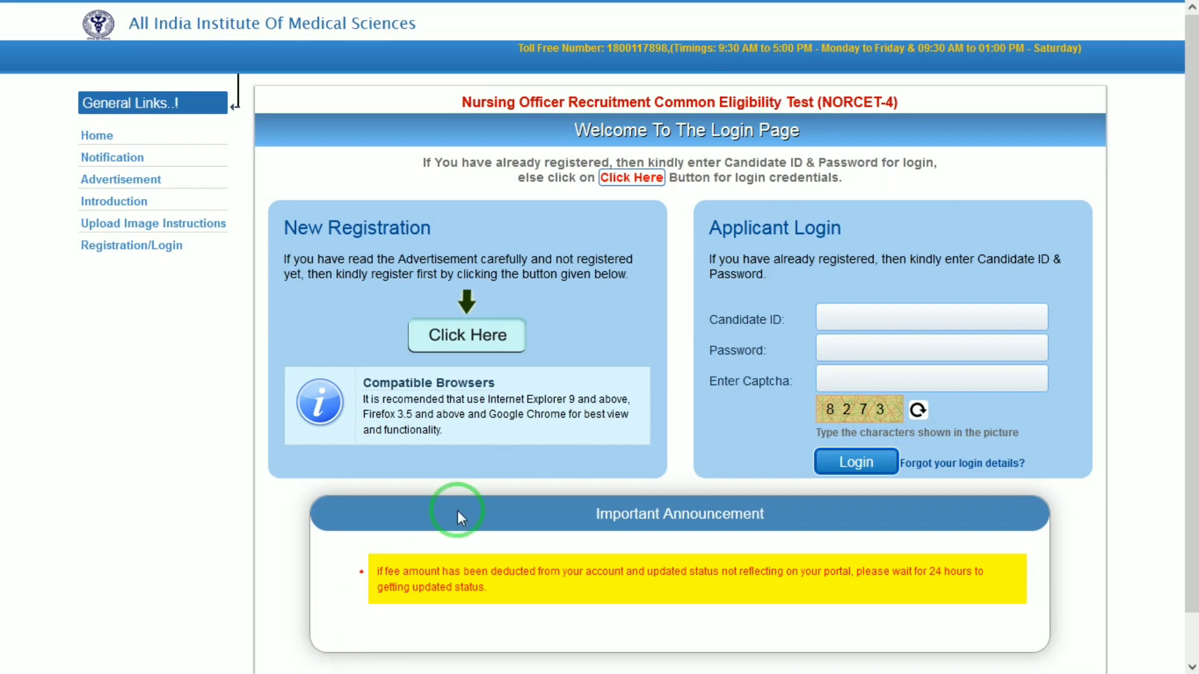
- Start a new registration and proceed past the documents checklist and registration instructions
{"action": "left_click", "coordinate": [477, 349]}
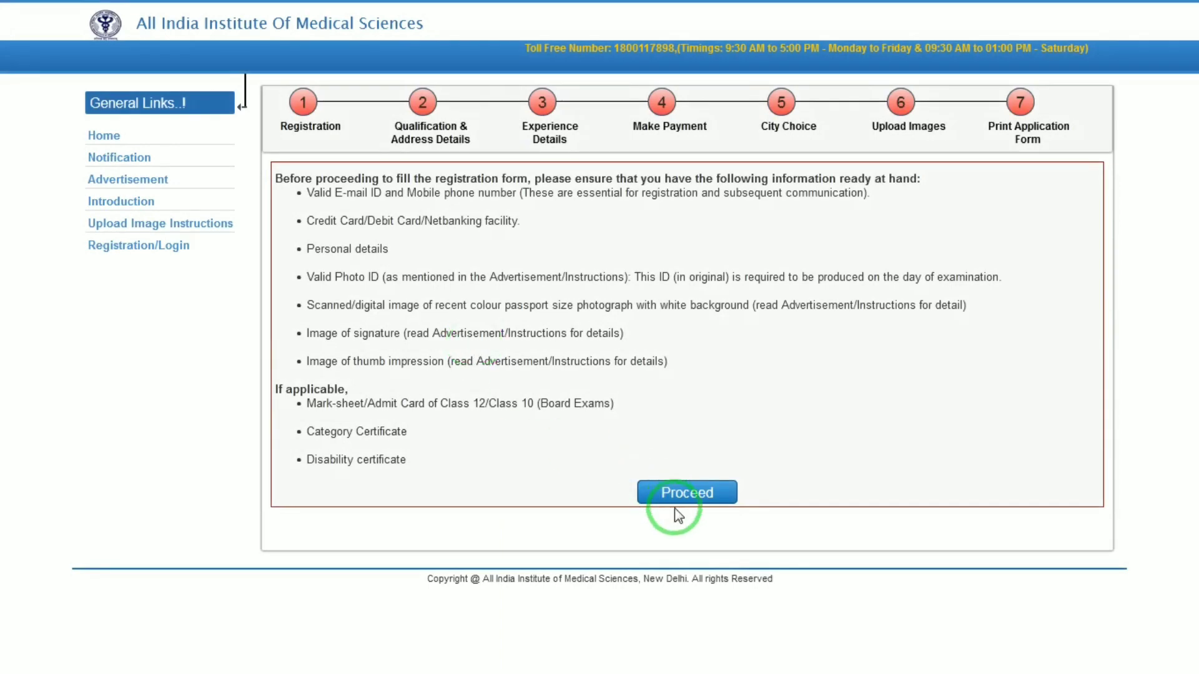
{"action": "left_click", "coordinate": [686, 492]}
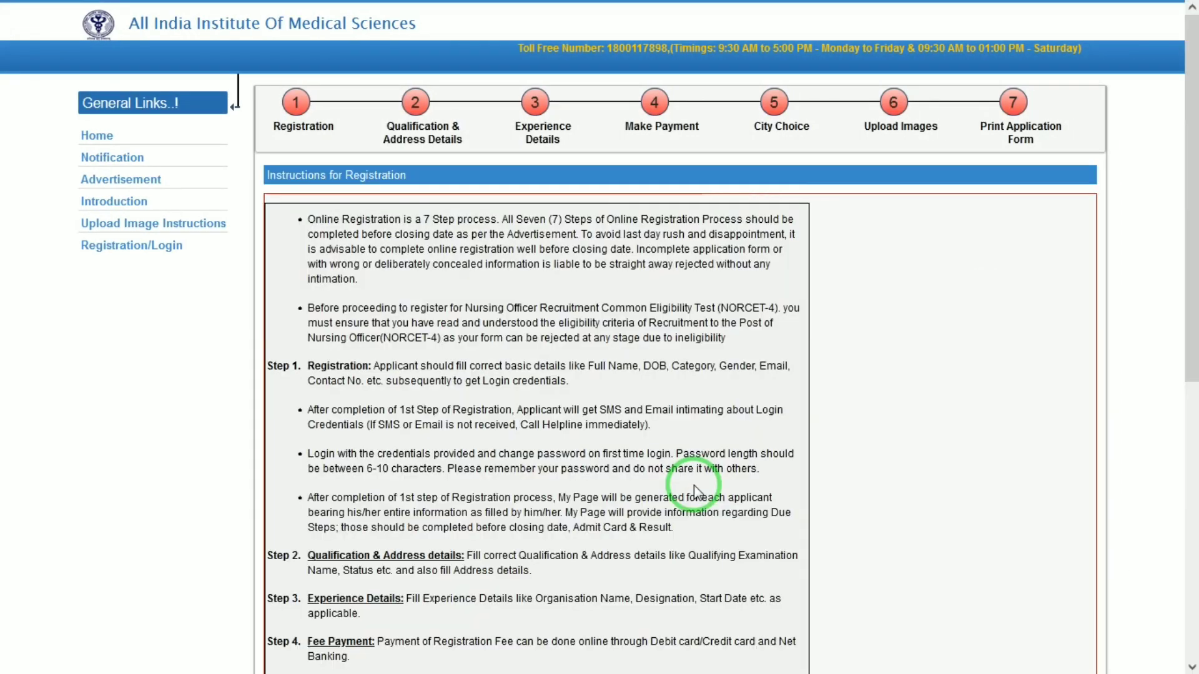
{"action": "left_click_drag", "start_coordinate": [1191, 212], "coordinate": [1192, 490]}
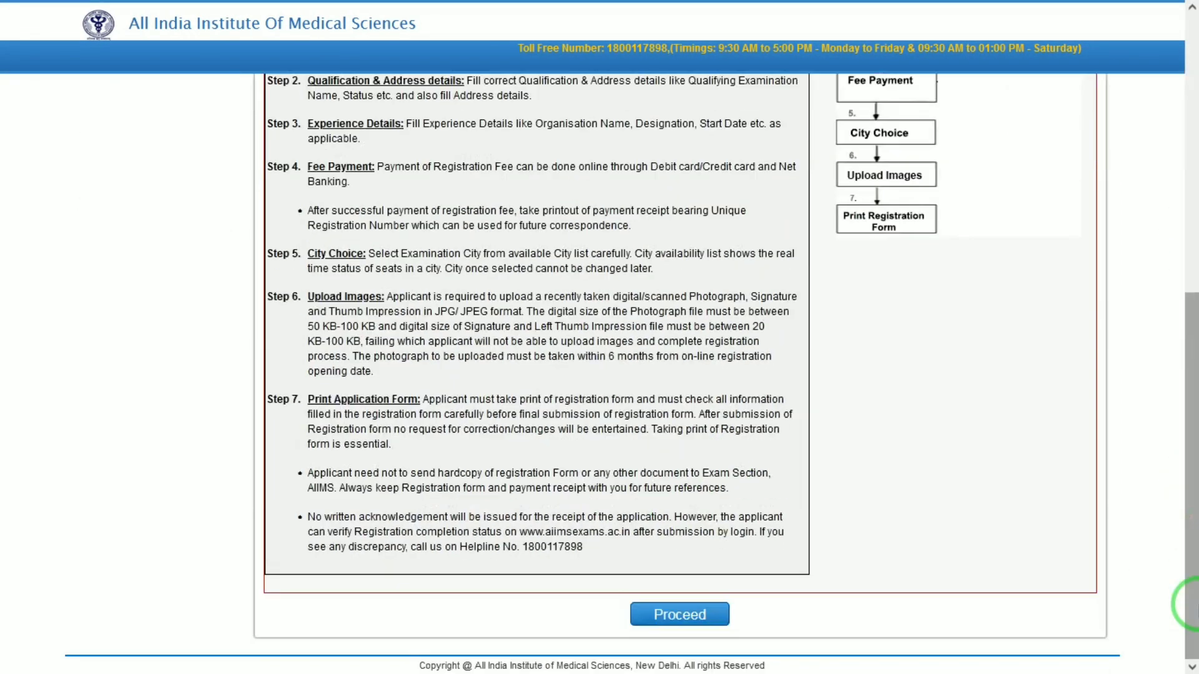
{"action": "left_click", "coordinate": [689, 609]}
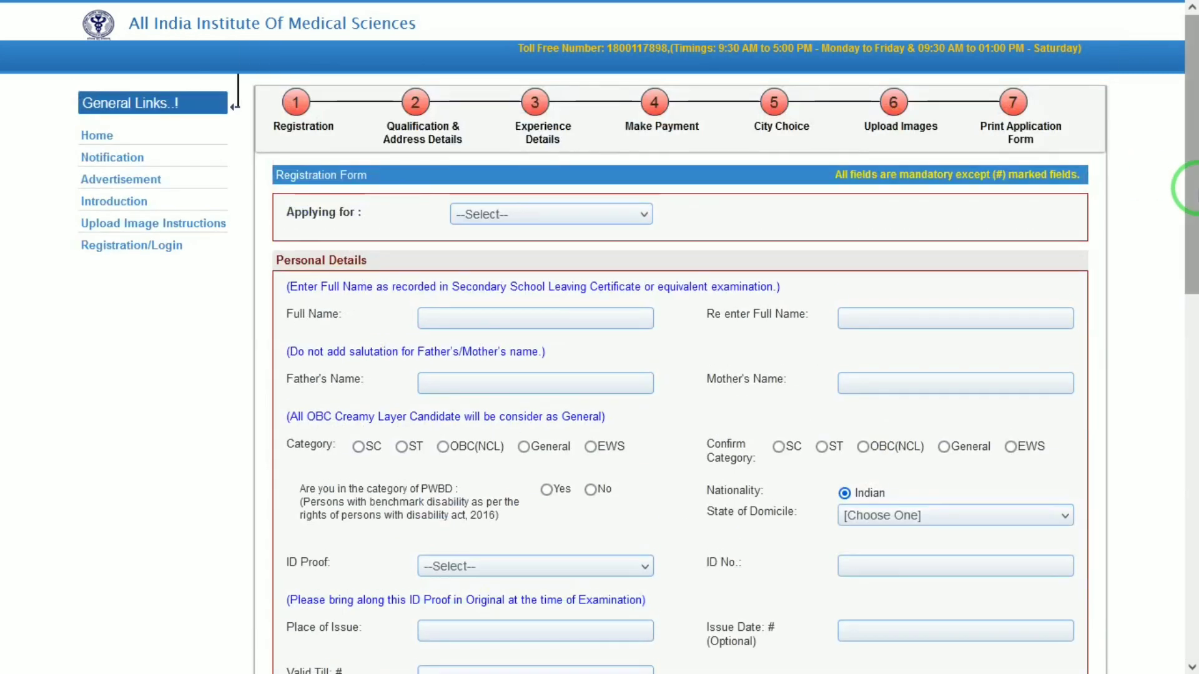
- Apply for NORCET-4 and enter the candidate's full name in both name fields, fixing the mismatch
{"action": "left_click", "coordinate": [579, 215]}
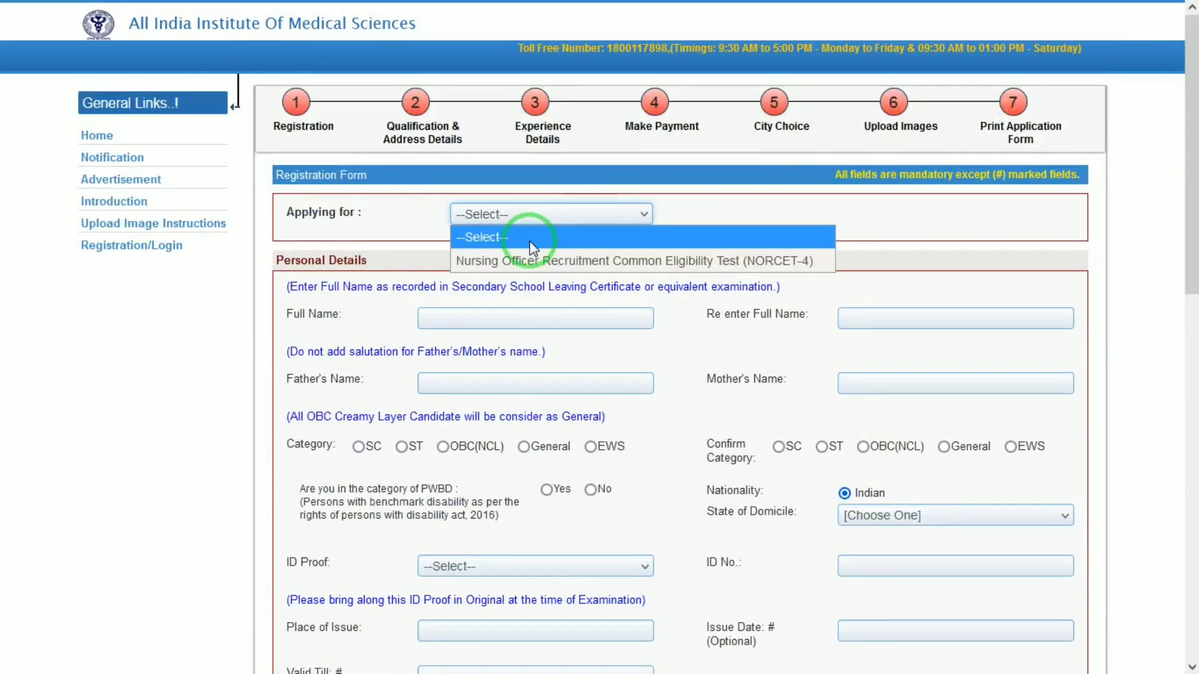
{"action": "left_click", "coordinate": [535, 263]}
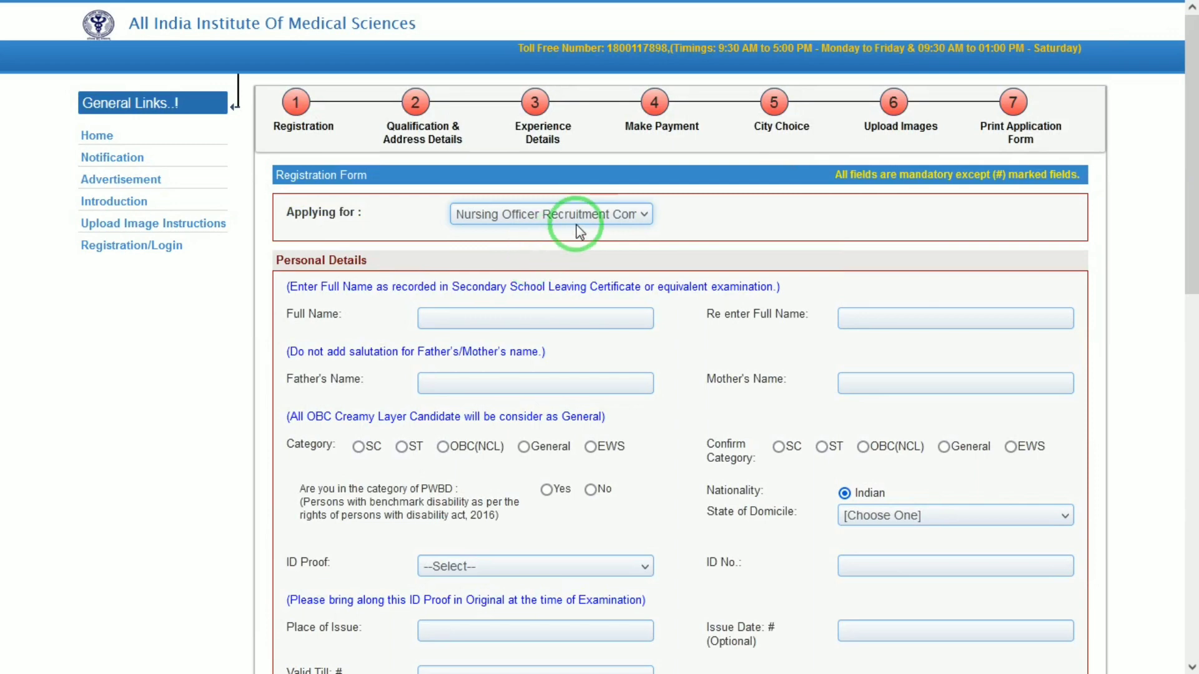
{"action": "left_click", "coordinate": [523, 315]}
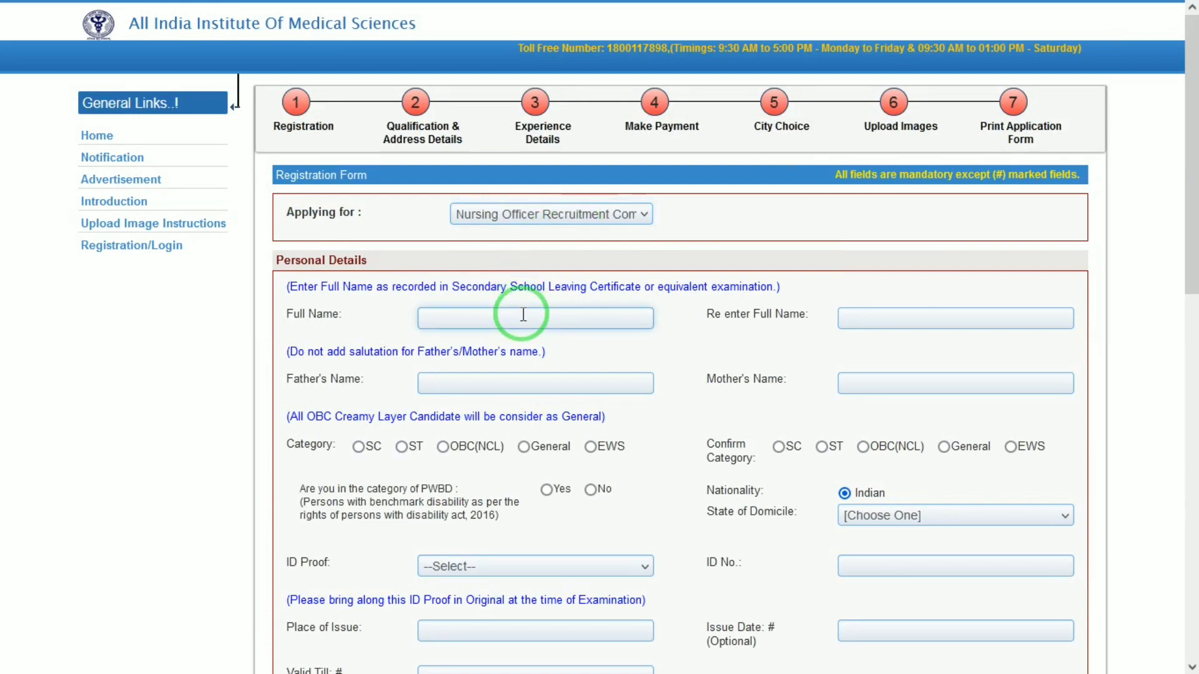
{"action": "key", "text": "Tab"}
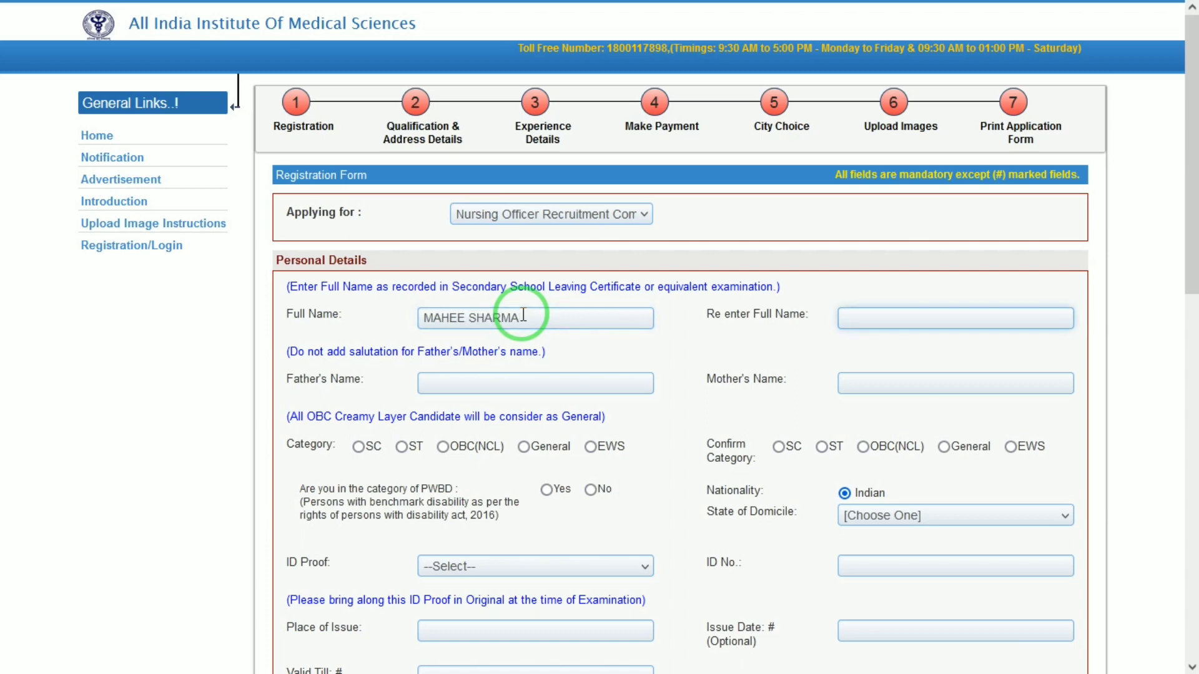
{"action": "key", "text": "Tab"}
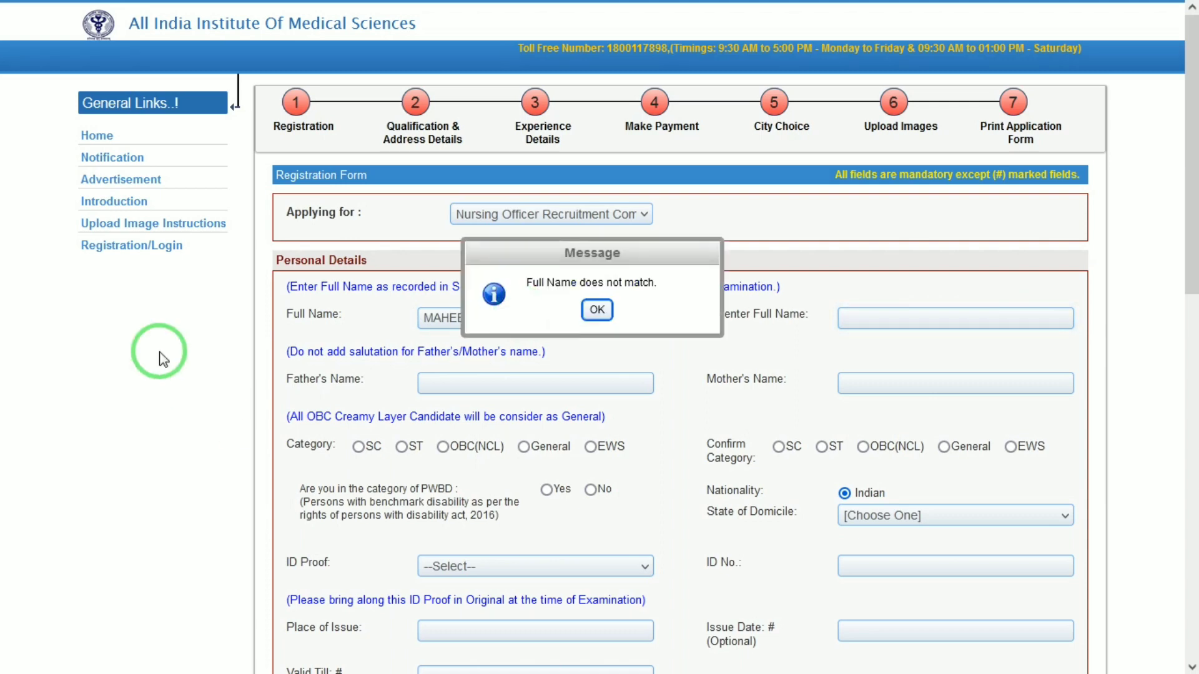
{"action": "left_click", "coordinate": [597, 310]}
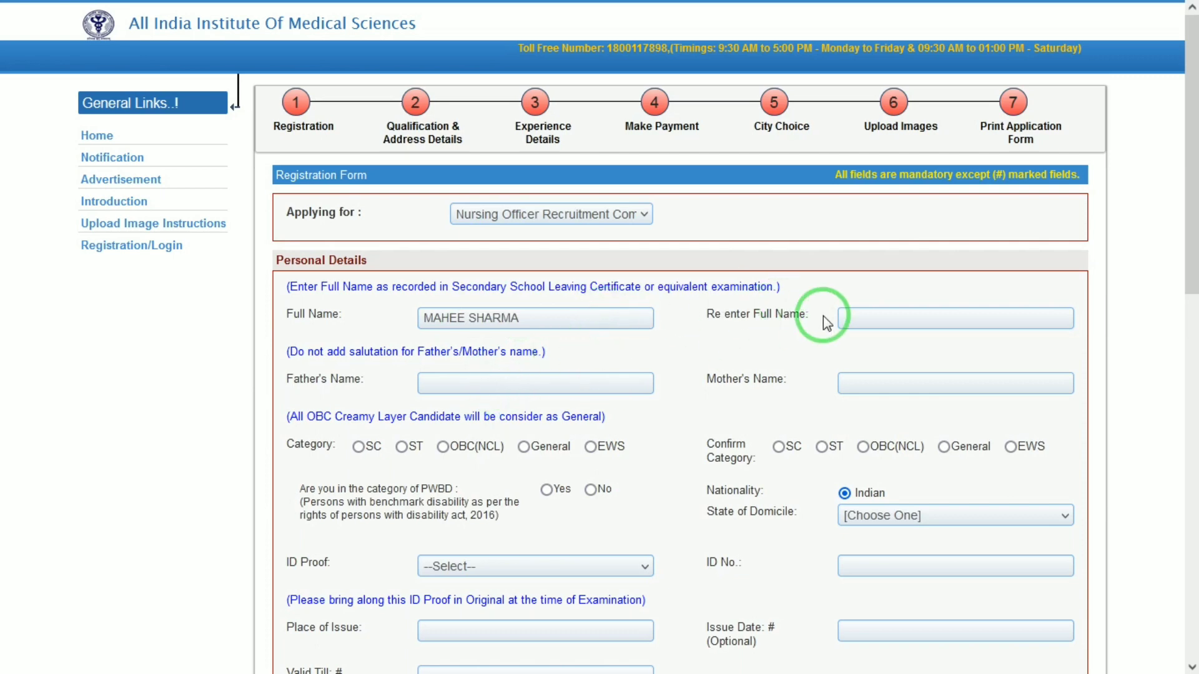
{"action": "left_click", "coordinate": [869, 317]}
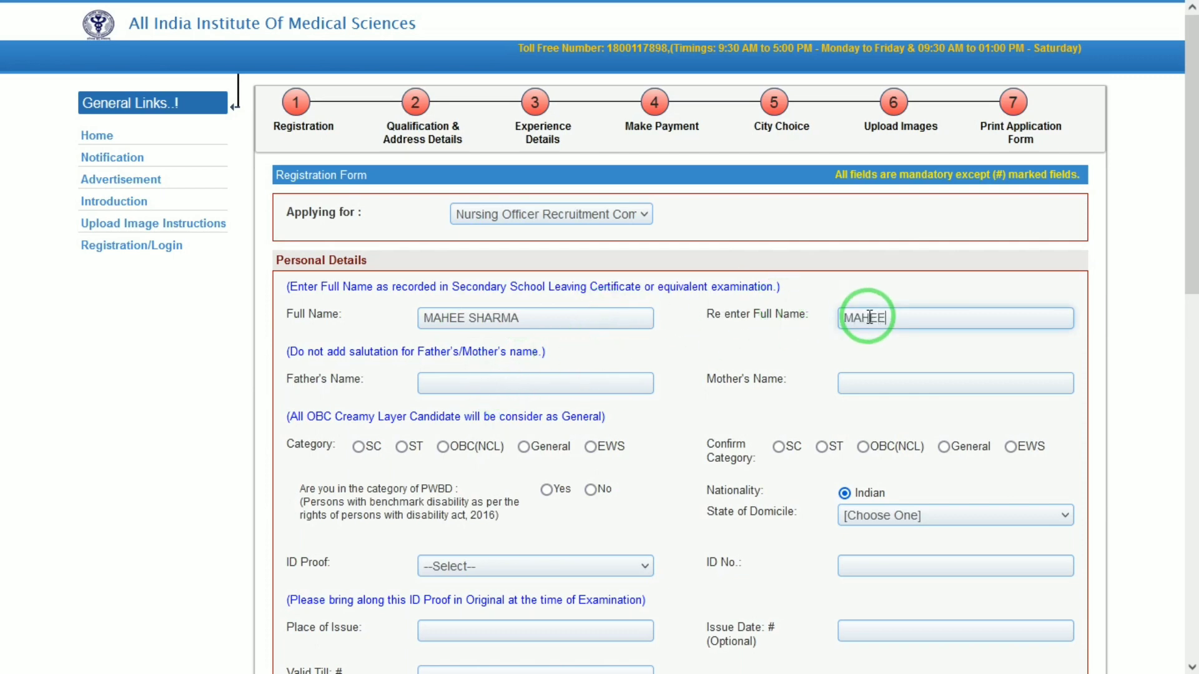
{"action": "key", "text": "Tab"}
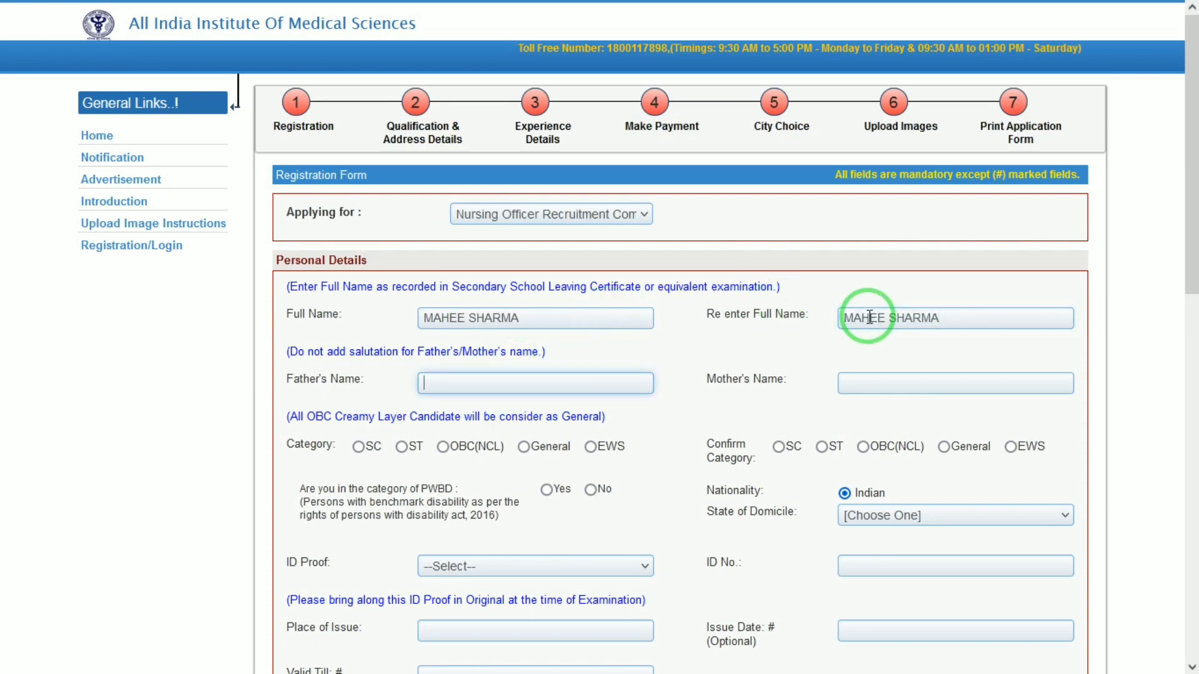
- Set and confirm category General, and answer Yes to PWBD
{"action": "left_click", "coordinate": [873, 373]}
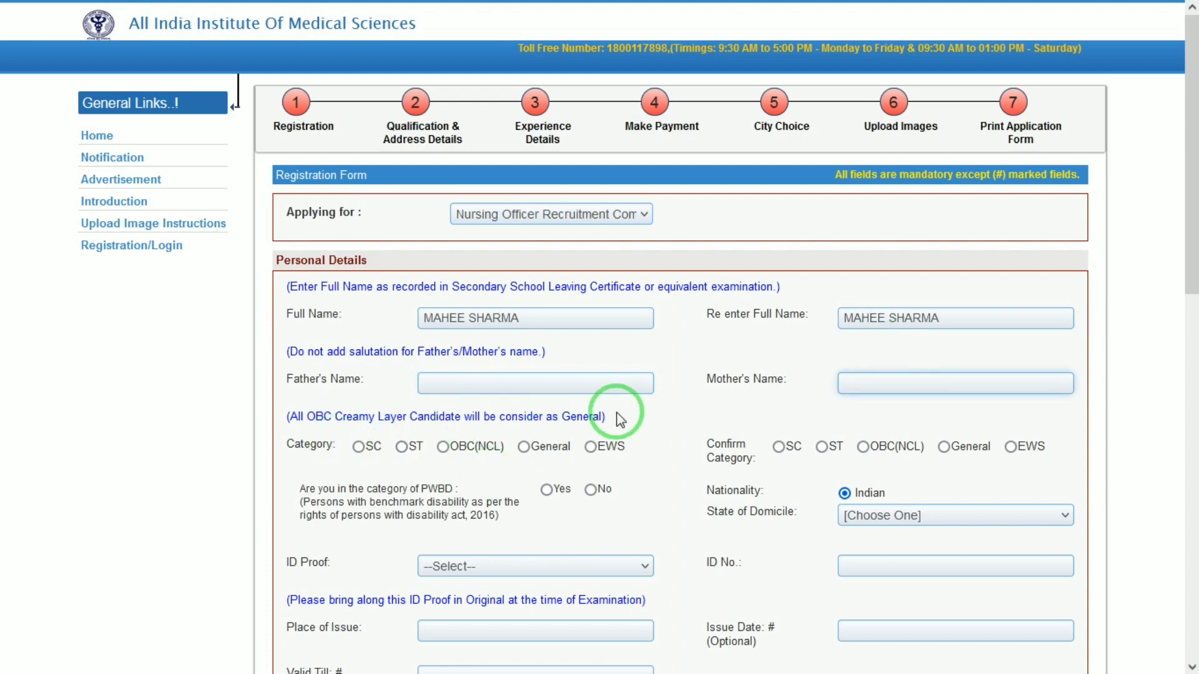
{"action": "left_click", "coordinate": [553, 452]}
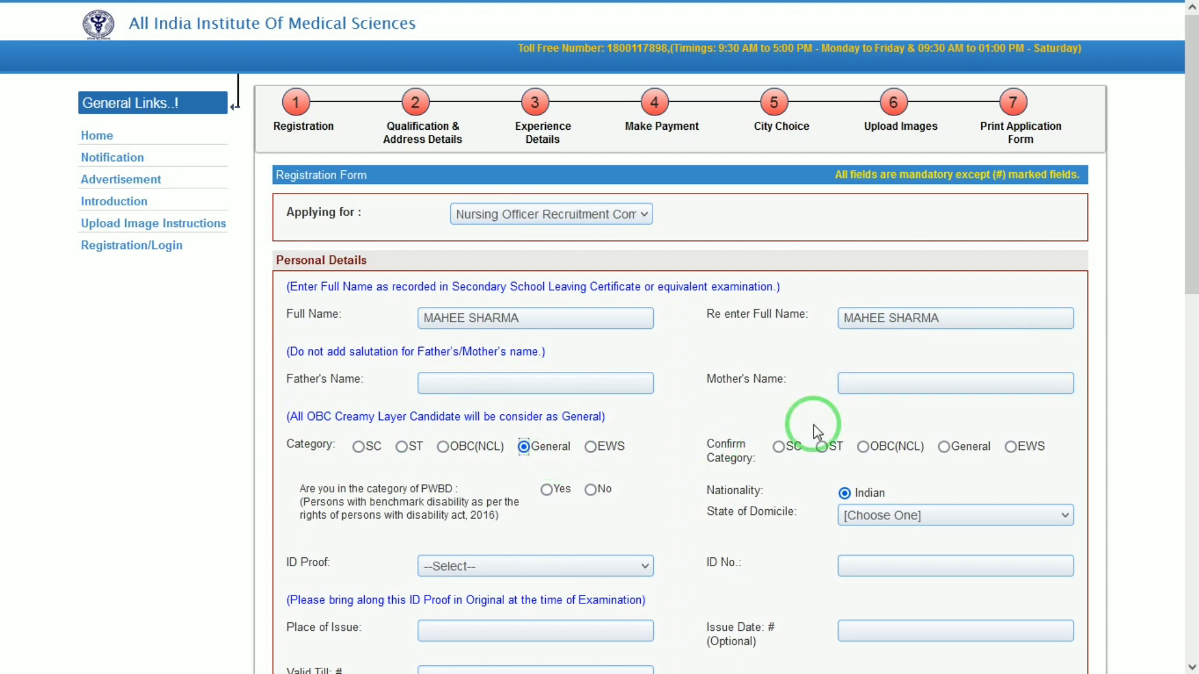
{"action": "left_click", "coordinate": [941, 448]}
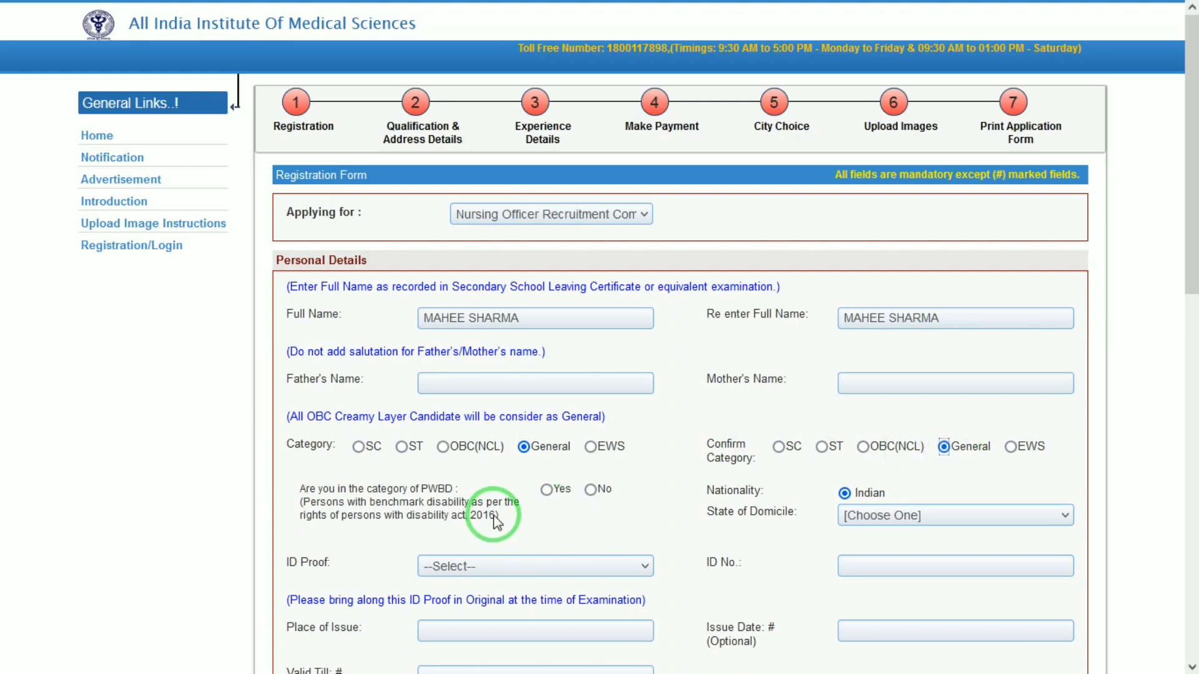
{"action": "left_click", "coordinate": [547, 491]}
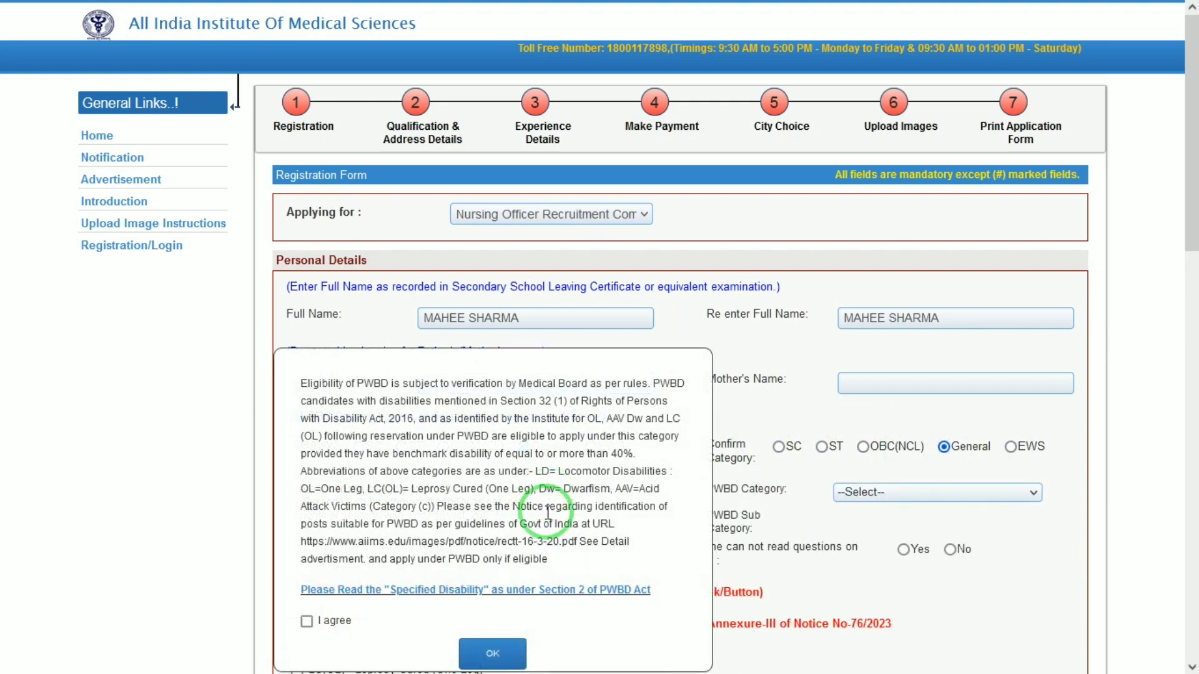
- Accept the PWBD eligibility terms and choose 01 - Locomotor Disability as the PWBD category
{"action": "left_click", "coordinate": [307, 621]}
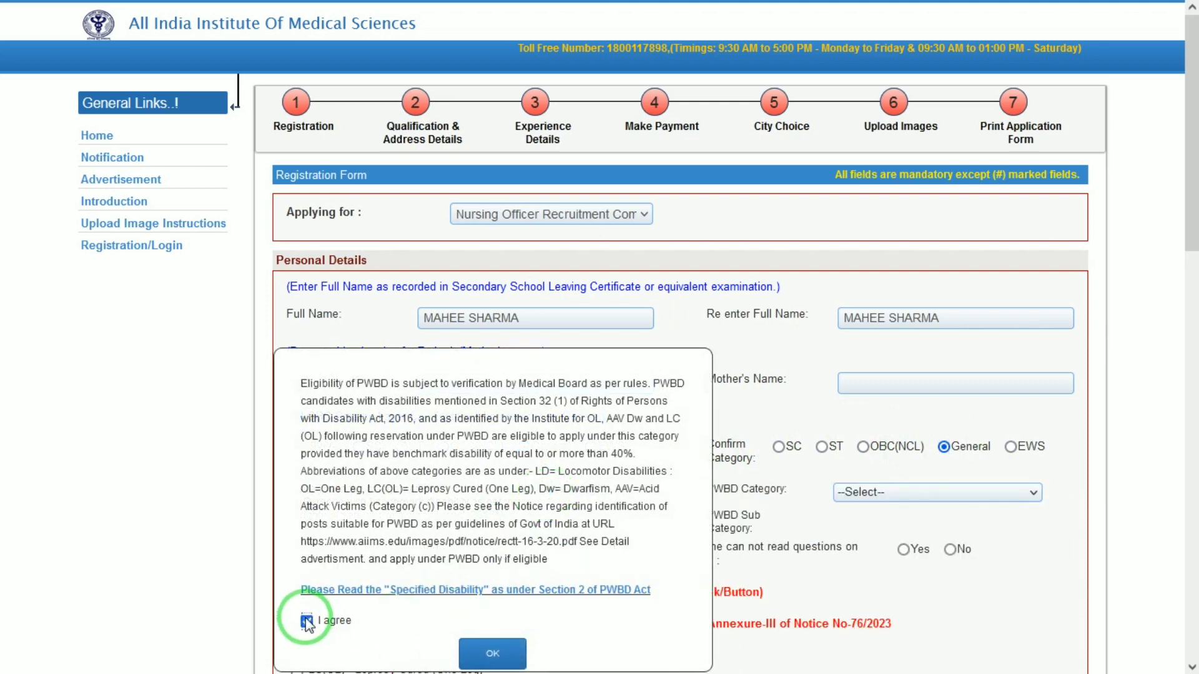
{"action": "left_click", "coordinate": [494, 654]}
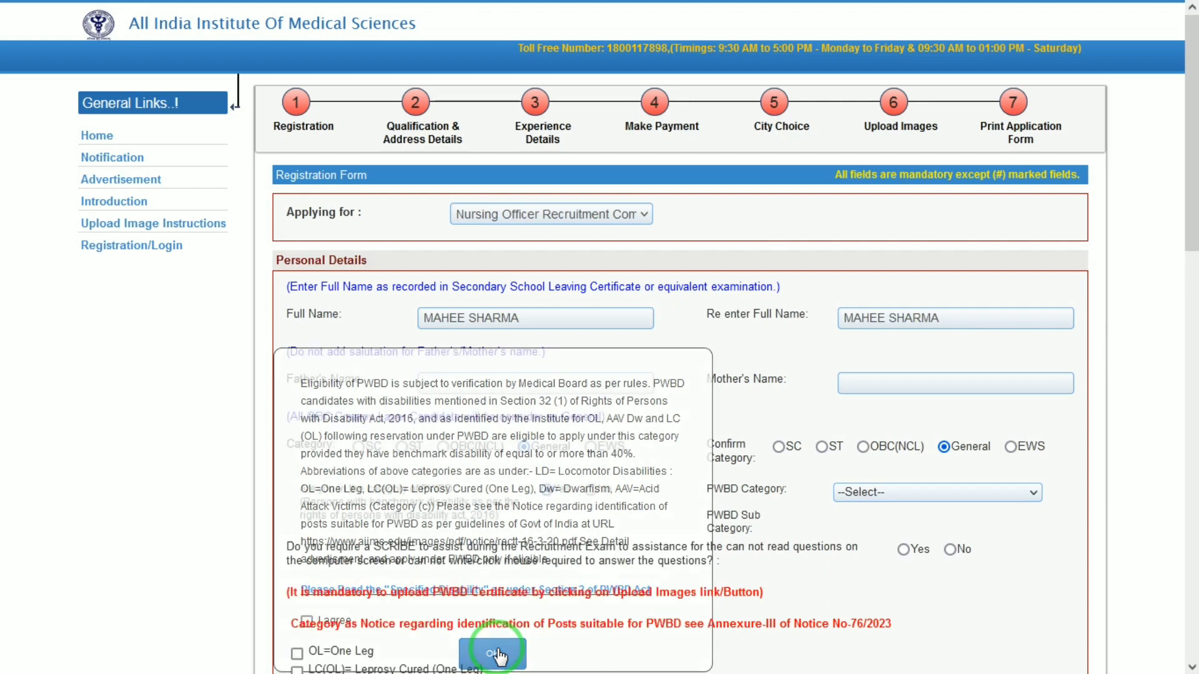
{"action": "left_click", "coordinate": [959, 495]}
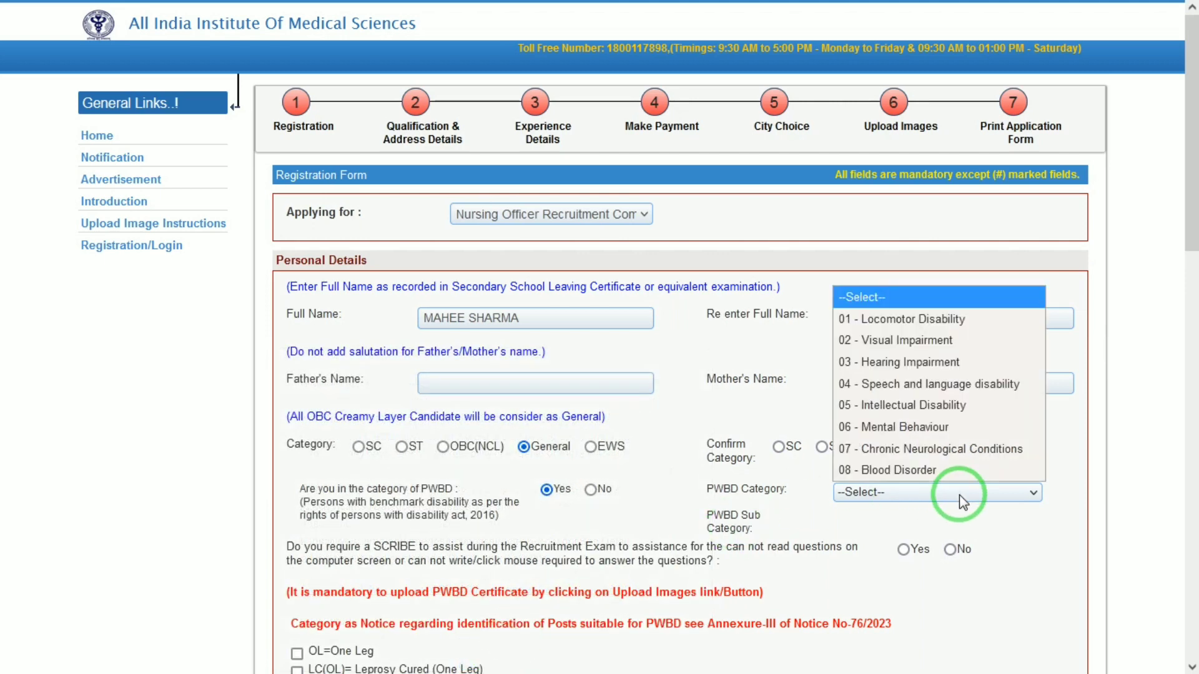
{"action": "left_click", "coordinate": [935, 325]}
- Select no scribe, sub category Leprosy cured person, and tick OL=One Leg
{"action": "left_click_drag", "start_coordinate": [1190, 161], "coordinate": [1190, 281]}
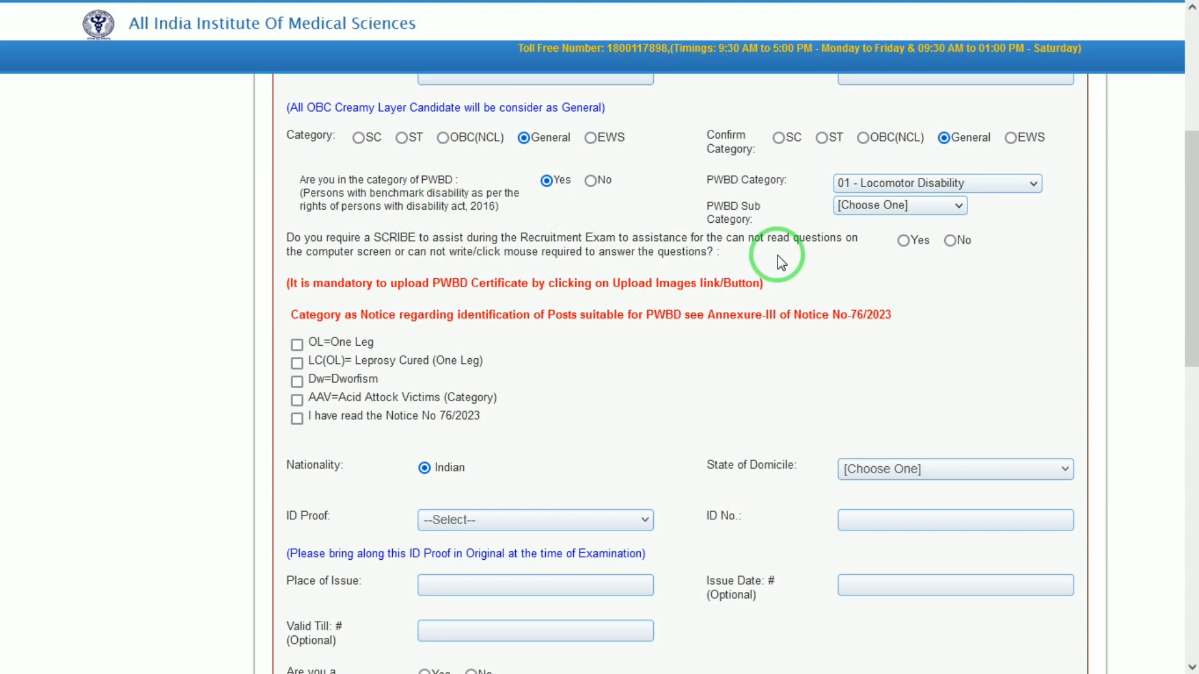
{"action": "left_click", "coordinate": [951, 241]}
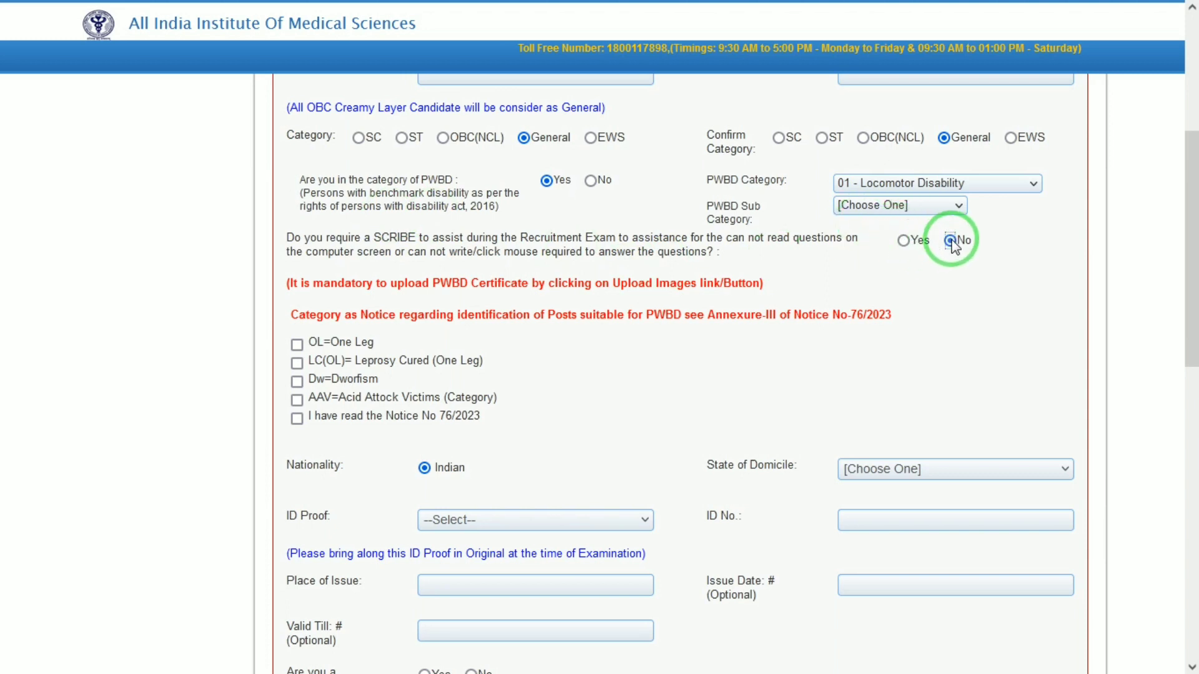
{"action": "left_click", "coordinate": [898, 205]}
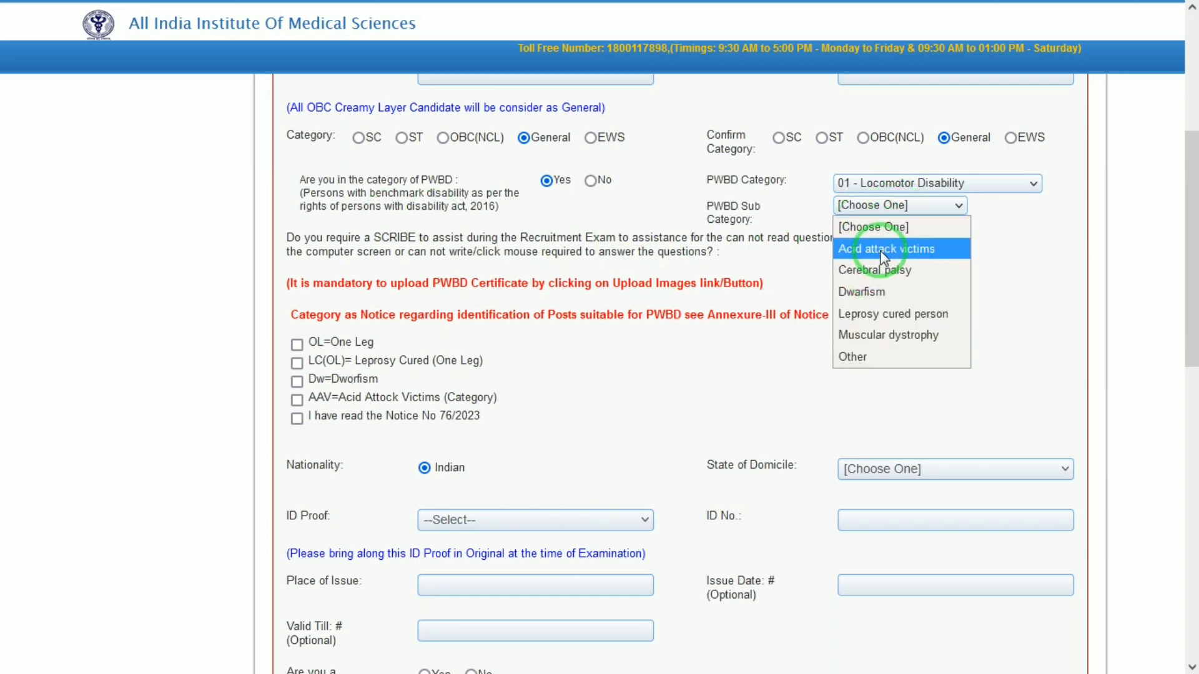
{"action": "left_click", "coordinate": [889, 314]}
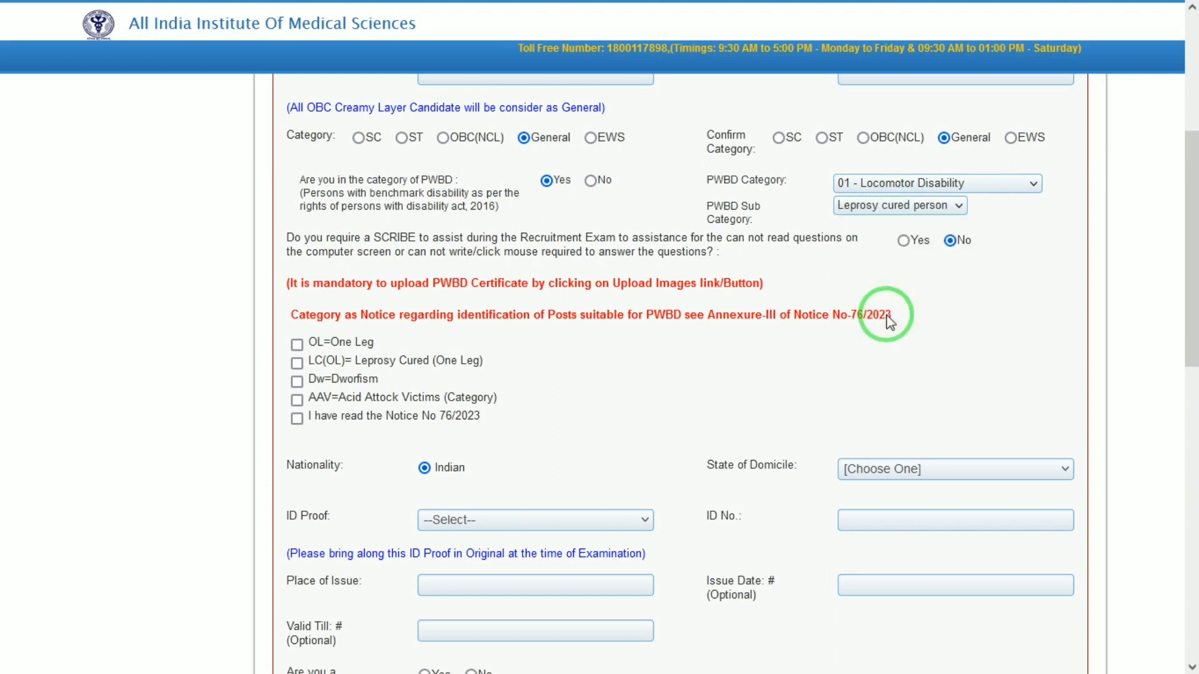
{"action": "left_click", "coordinate": [298, 345]}
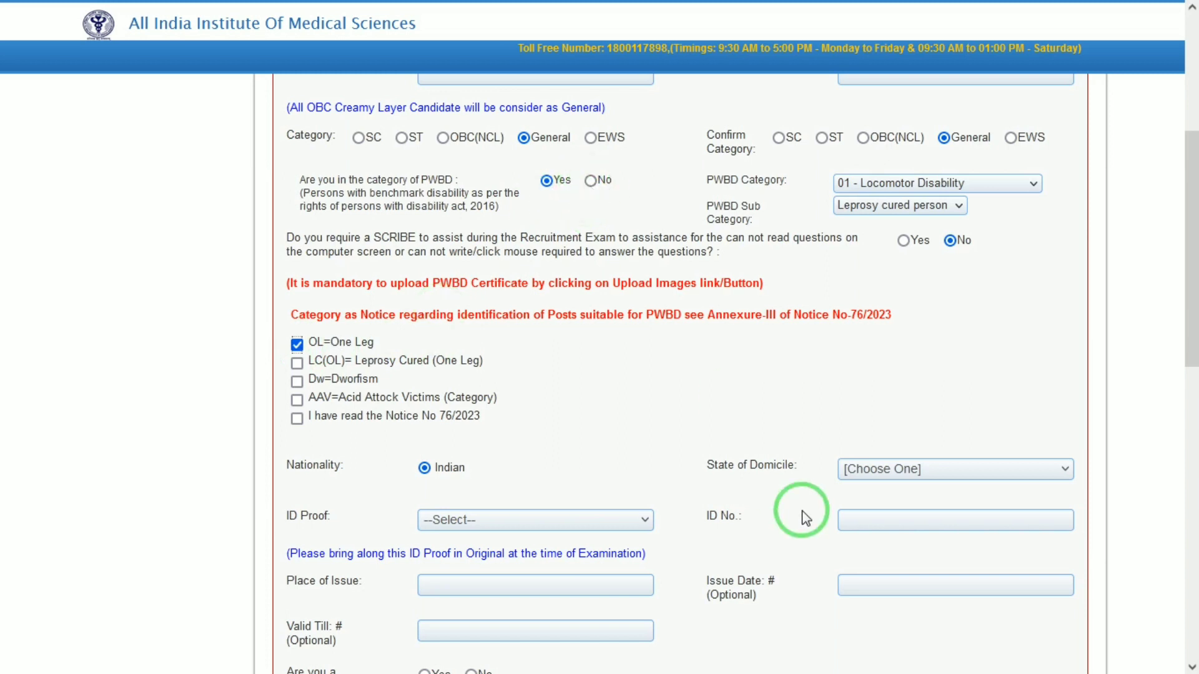
- Set the state of domicile to UTTAR PRADESH and the ID proof to Adhar Card
{"action": "scroll", "coordinate": [1183, 341], "scroll_direction": "down", "scroll_amount": 4}
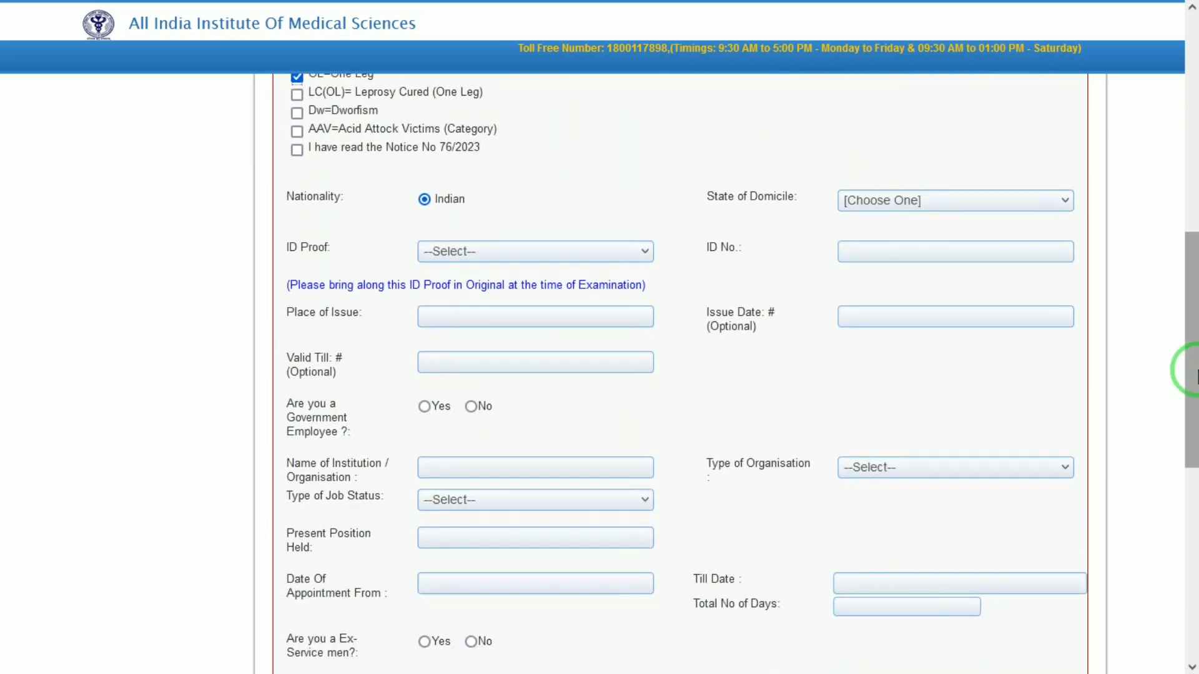
{"action": "left_click", "coordinate": [948, 204]}
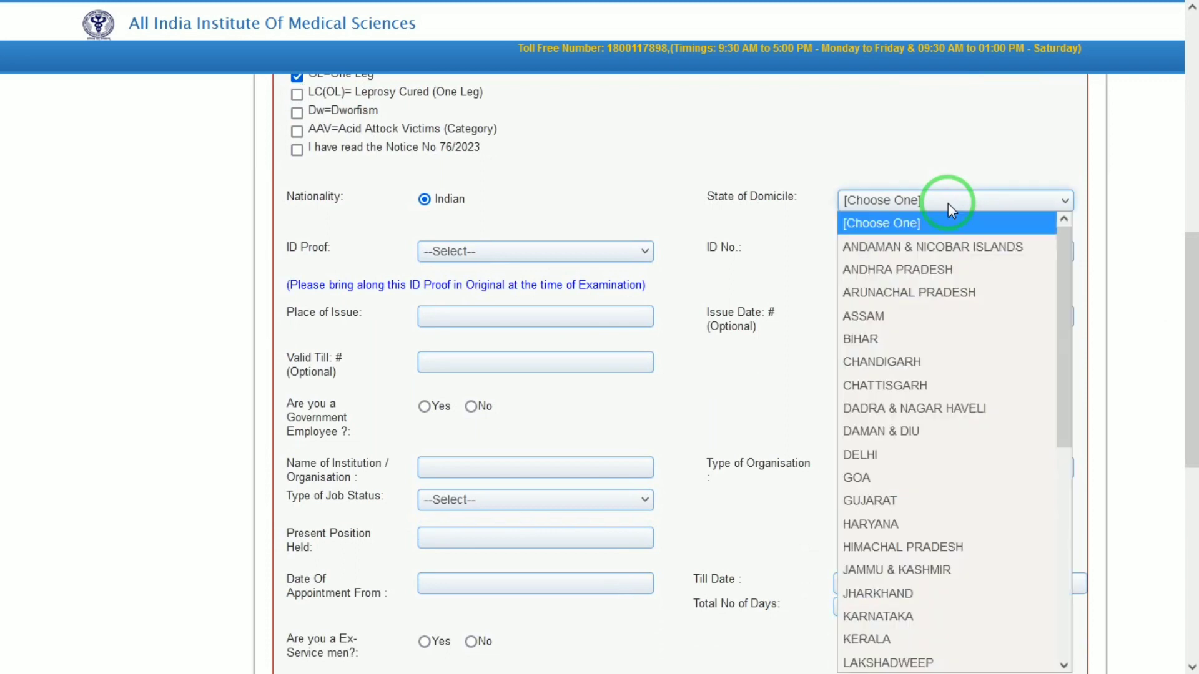
{"action": "key", "text": "u"}
{"action": "key", "text": "Return"}
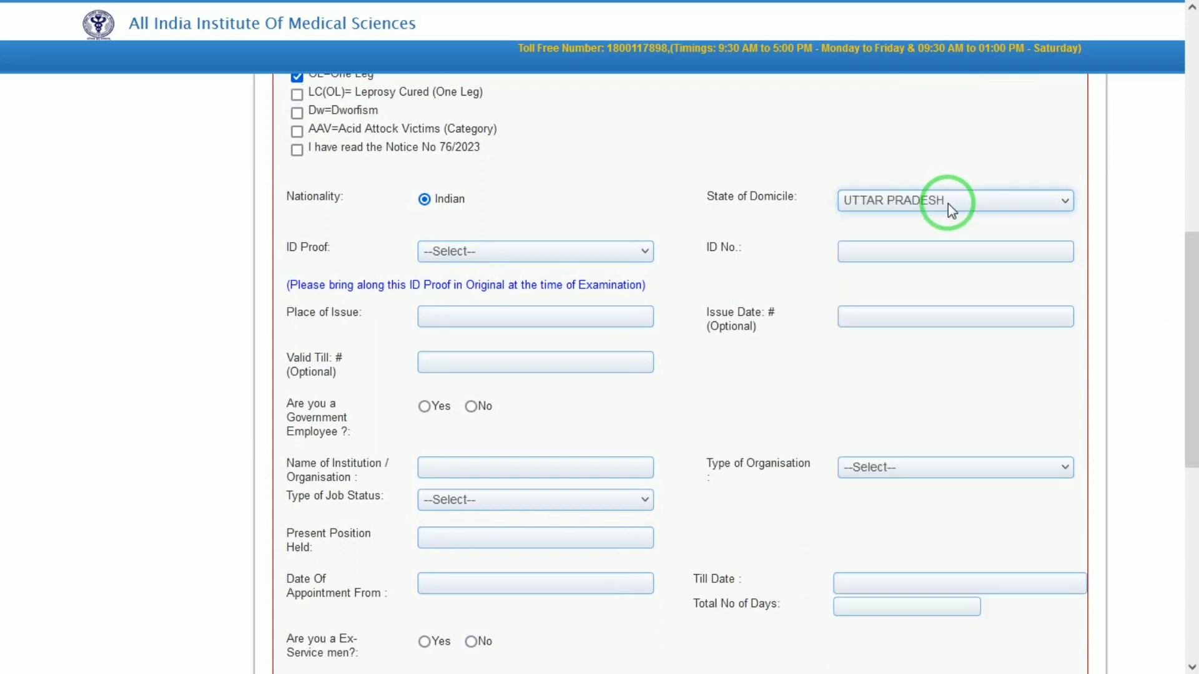
{"action": "left_click", "coordinate": [629, 268]}
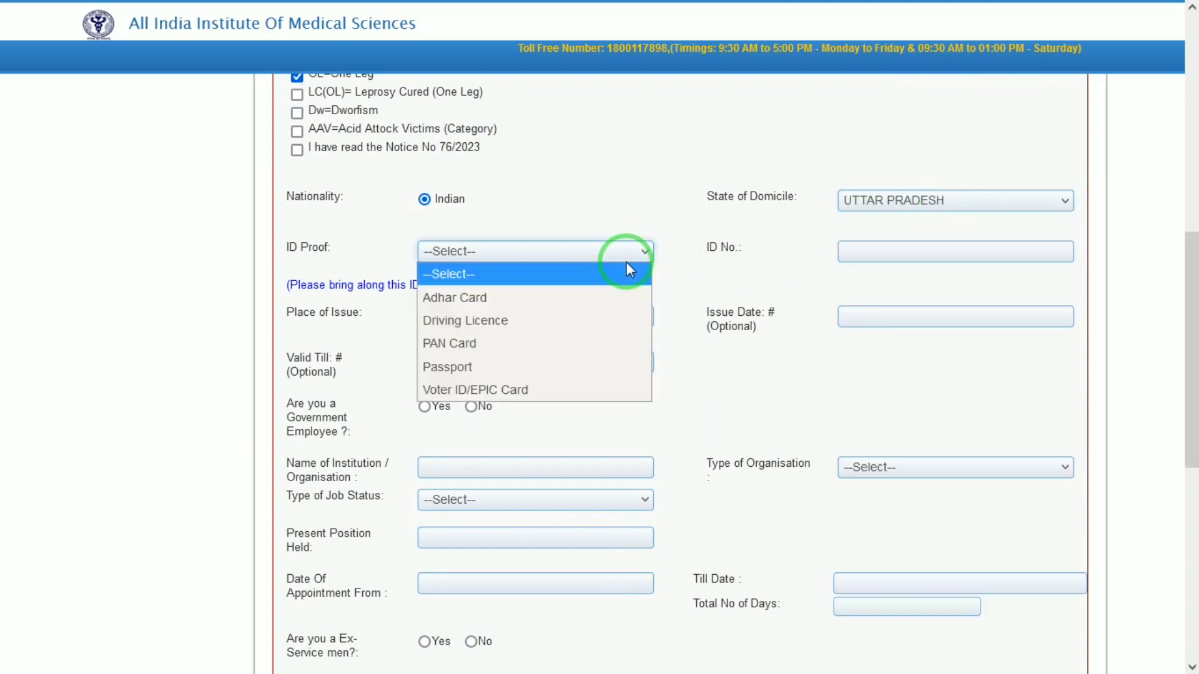
{"action": "left_click", "coordinate": [506, 303]}
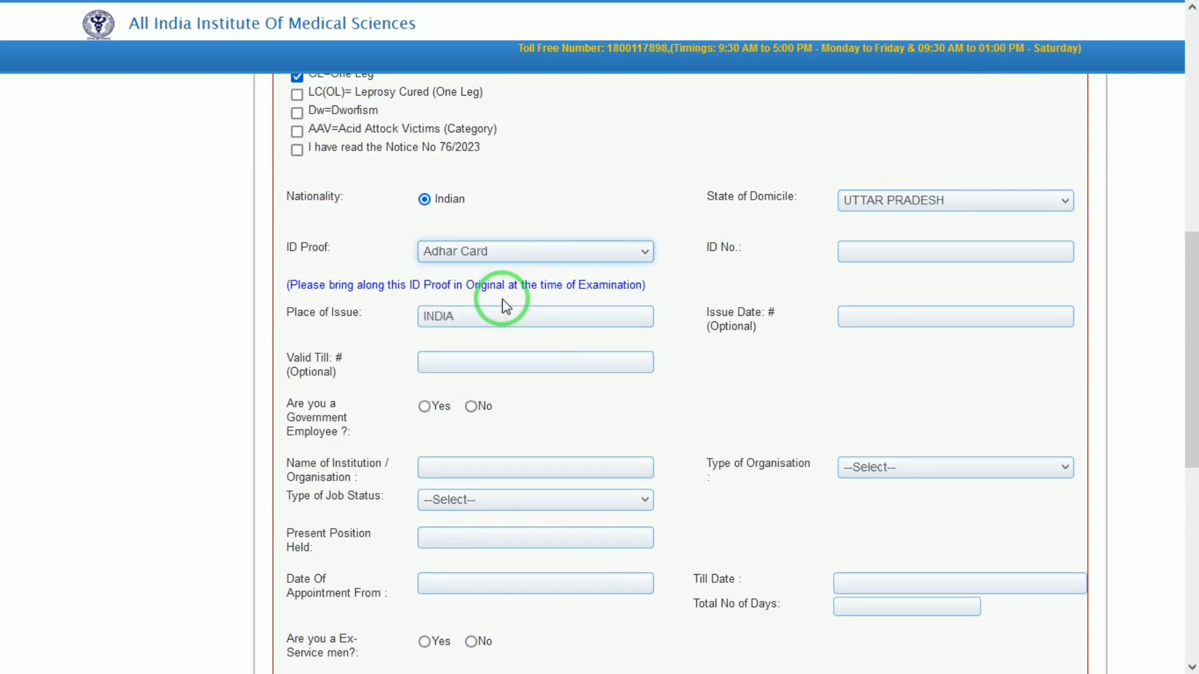
{"action": "left_click", "coordinate": [897, 254]}
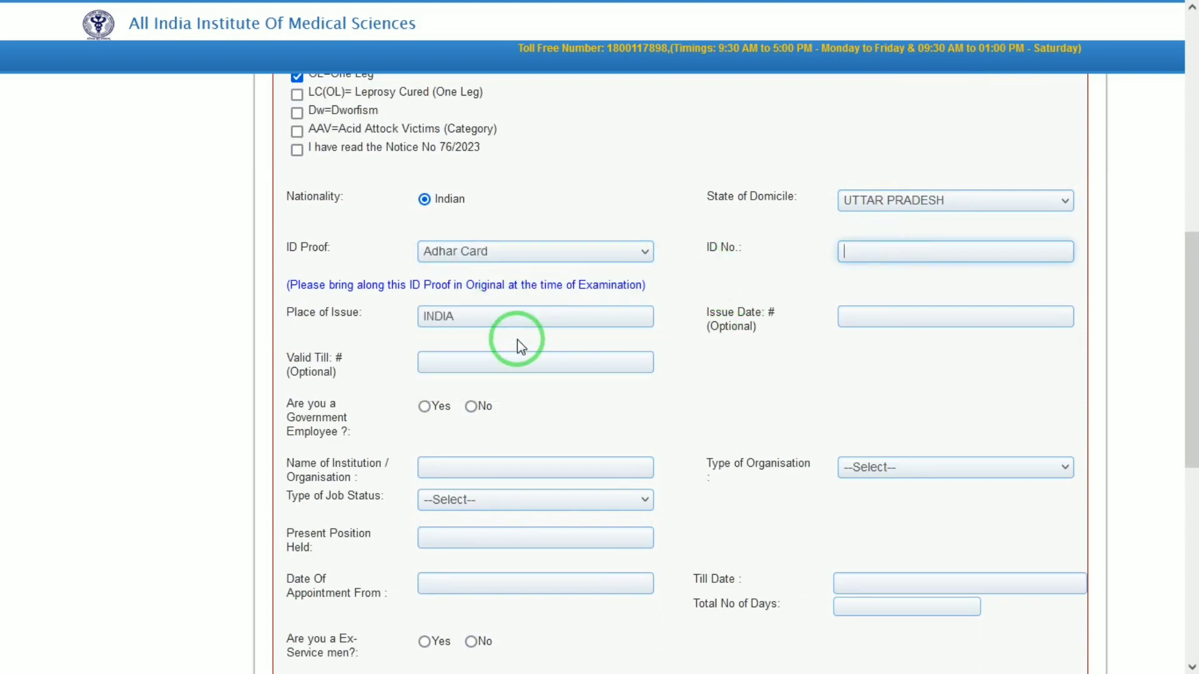
{"action": "left_click", "coordinate": [510, 316]}
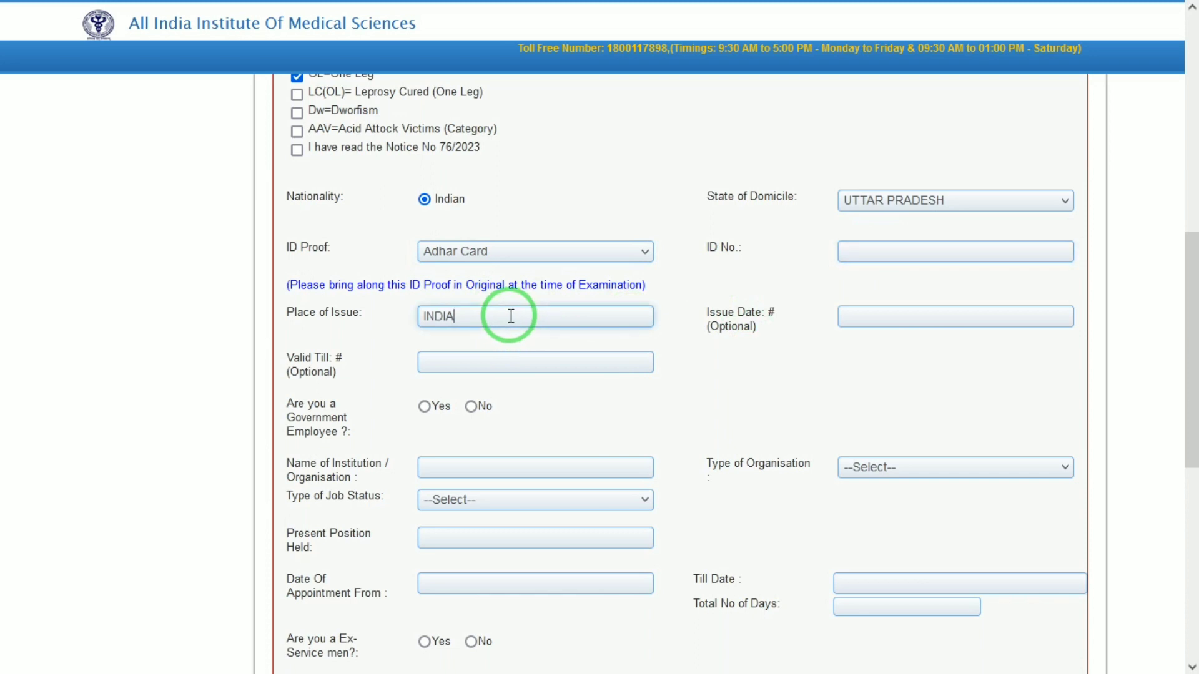
- Answer No to both the government employee and ex-serviceman questions
{"action": "left_click", "coordinate": [876, 316]}
{"action": "left_click", "coordinate": [793, 342]}
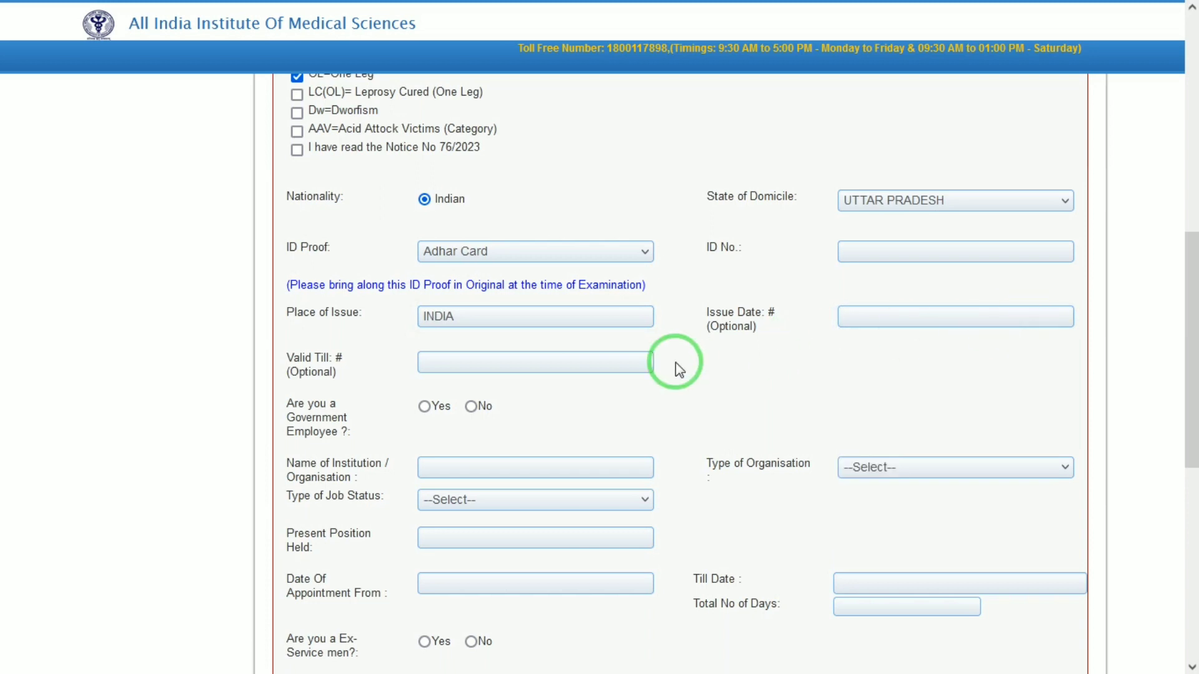
{"action": "left_click", "coordinate": [472, 407]}
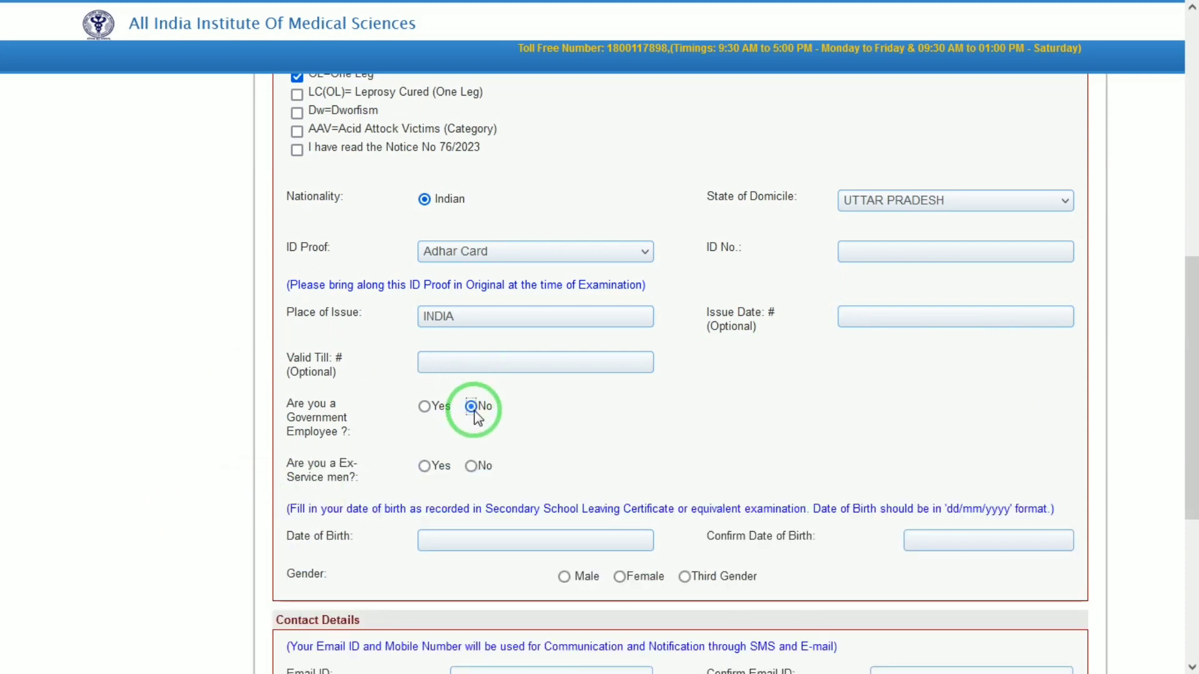
{"action": "left_click", "coordinate": [472, 466]}
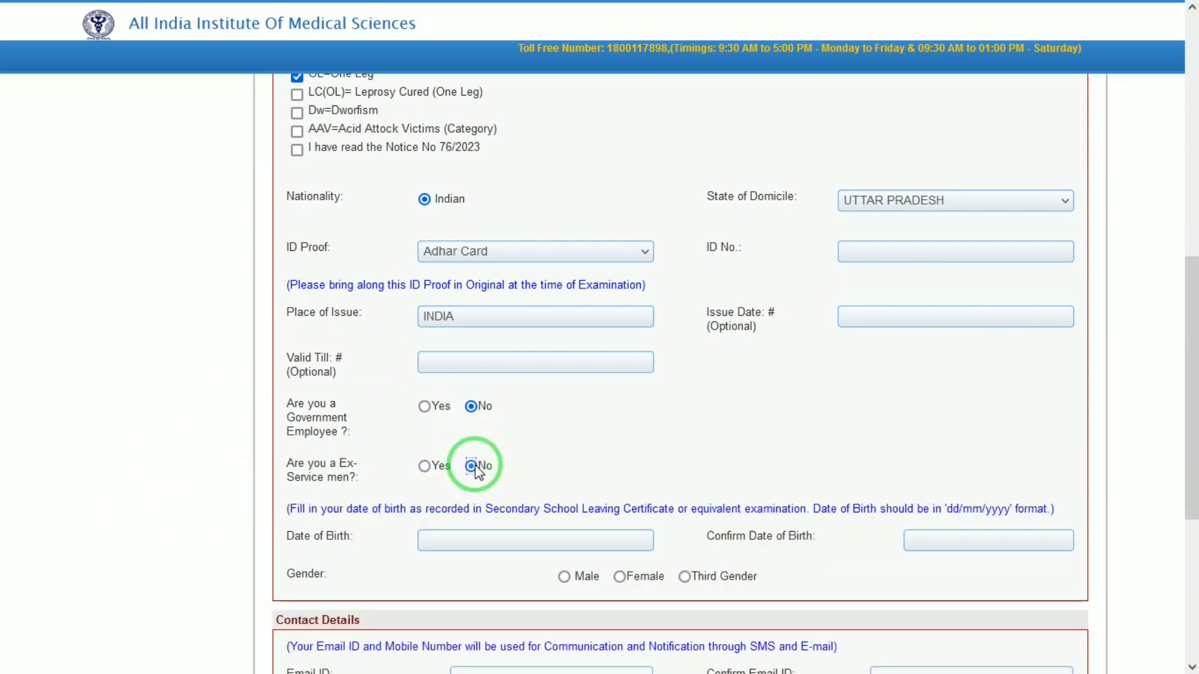
{"action": "left_click_drag", "start_coordinate": [1181, 412], "coordinate": [1181, 484]}
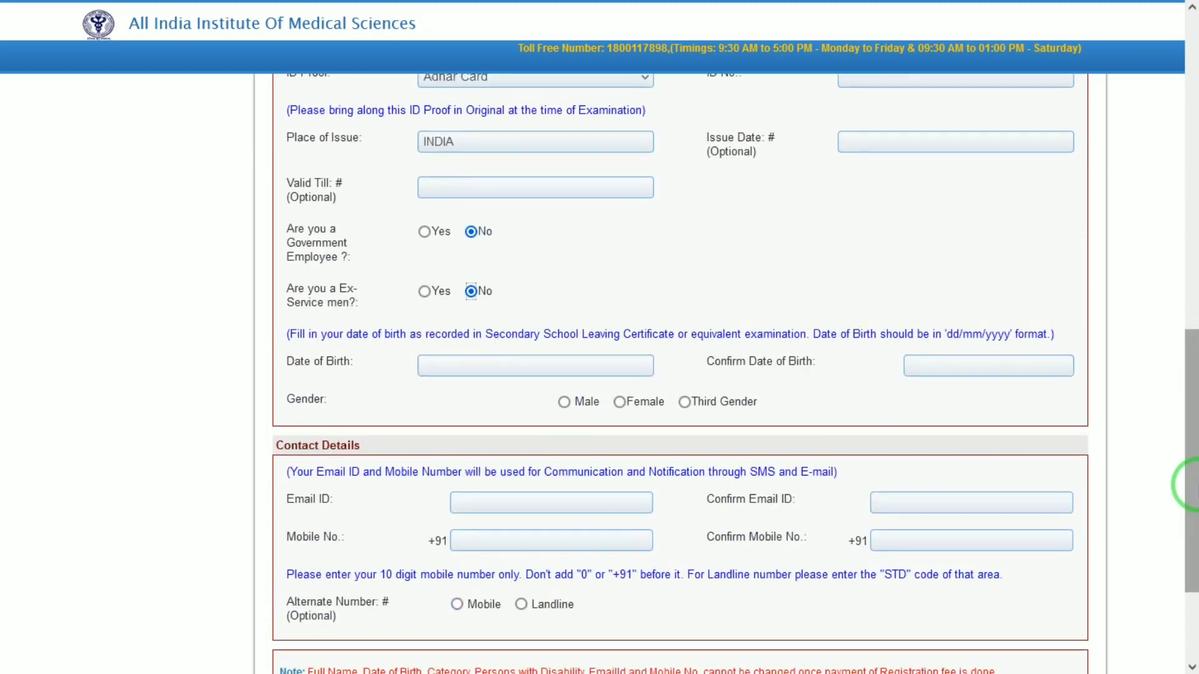
- Enter 01/01/2000 in both date of birth fields and set gender to Male
{"action": "left_click", "coordinate": [562, 365]}
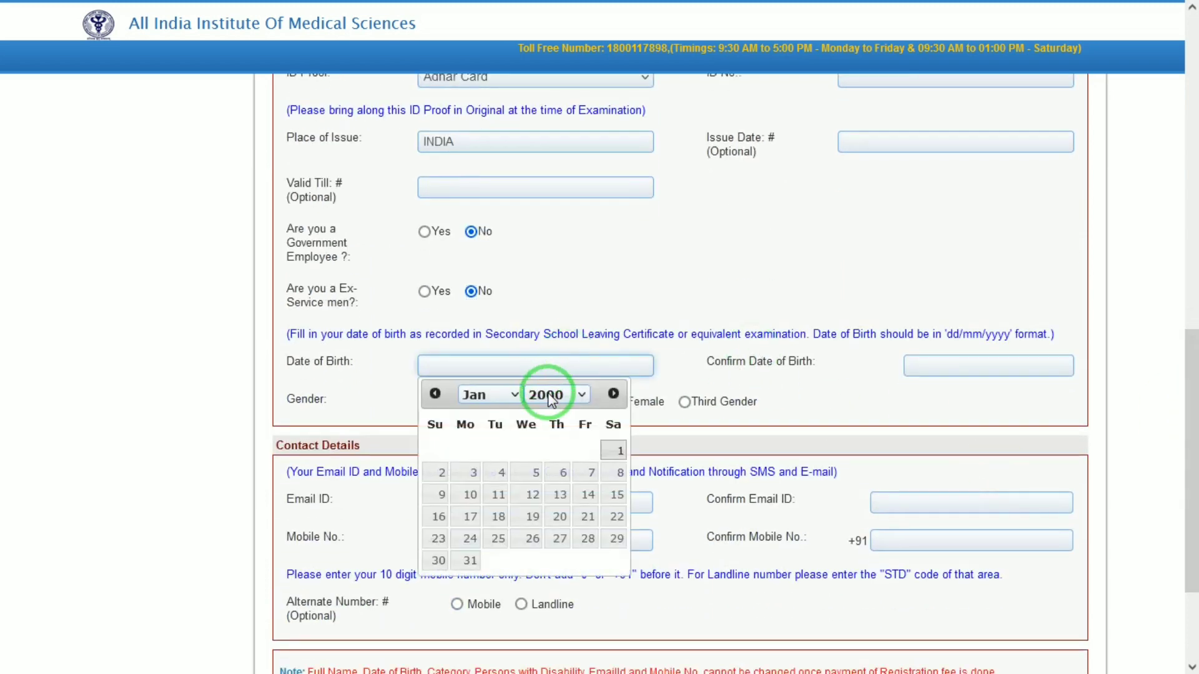
{"action": "left_click", "coordinate": [620, 450]}
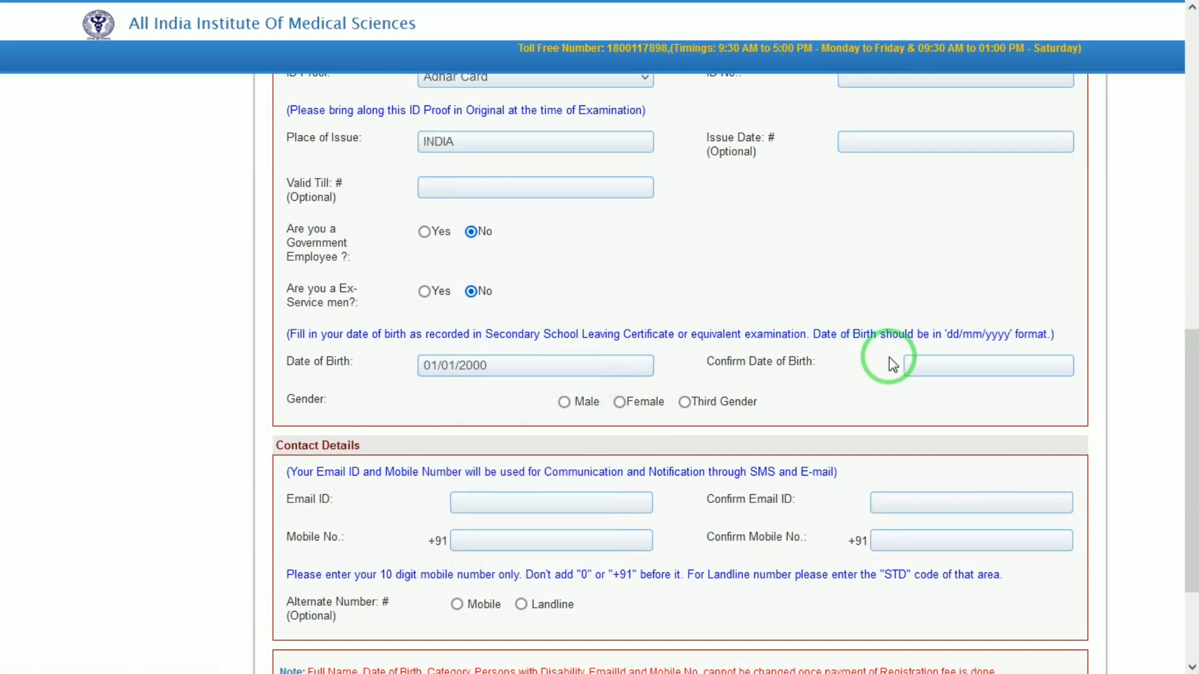
{"action": "left_click", "coordinate": [903, 365]}
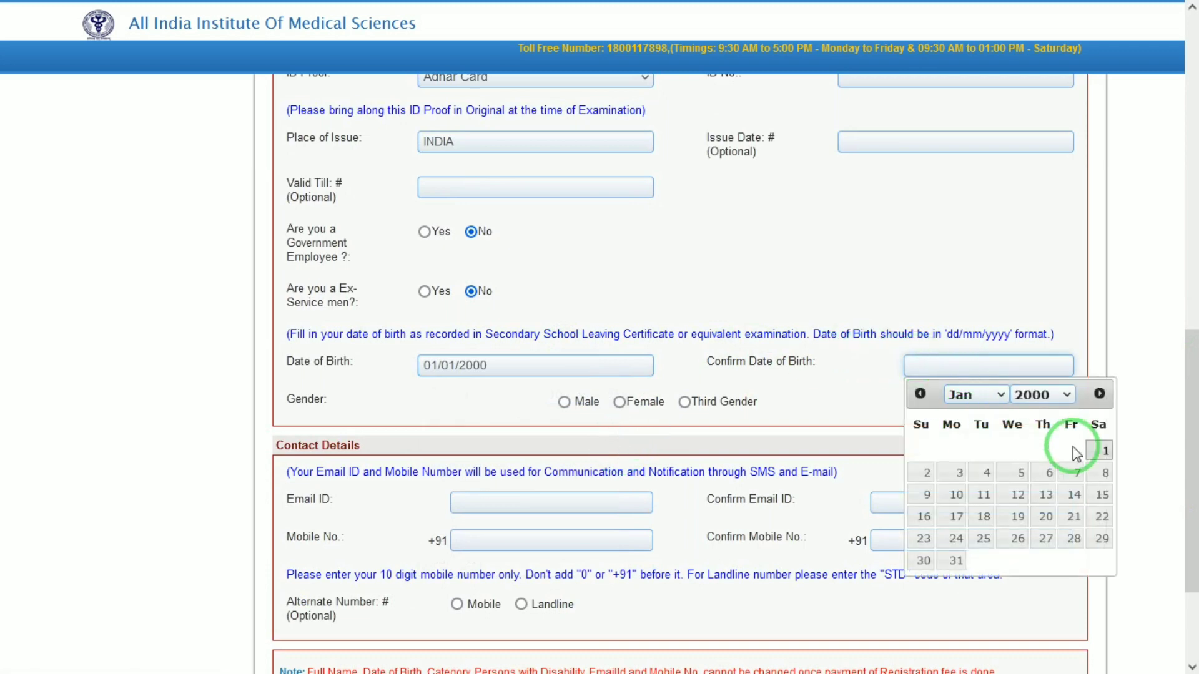
{"action": "left_click", "coordinate": [1099, 450]}
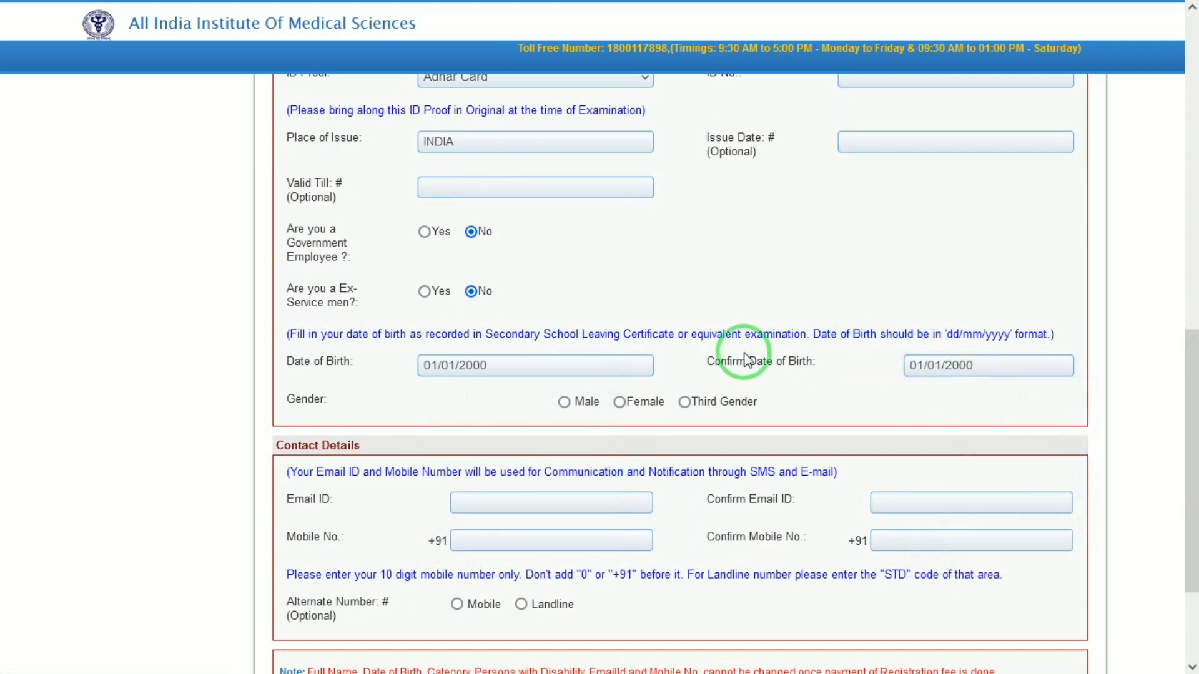
{"action": "left_click", "coordinate": [564, 402]}
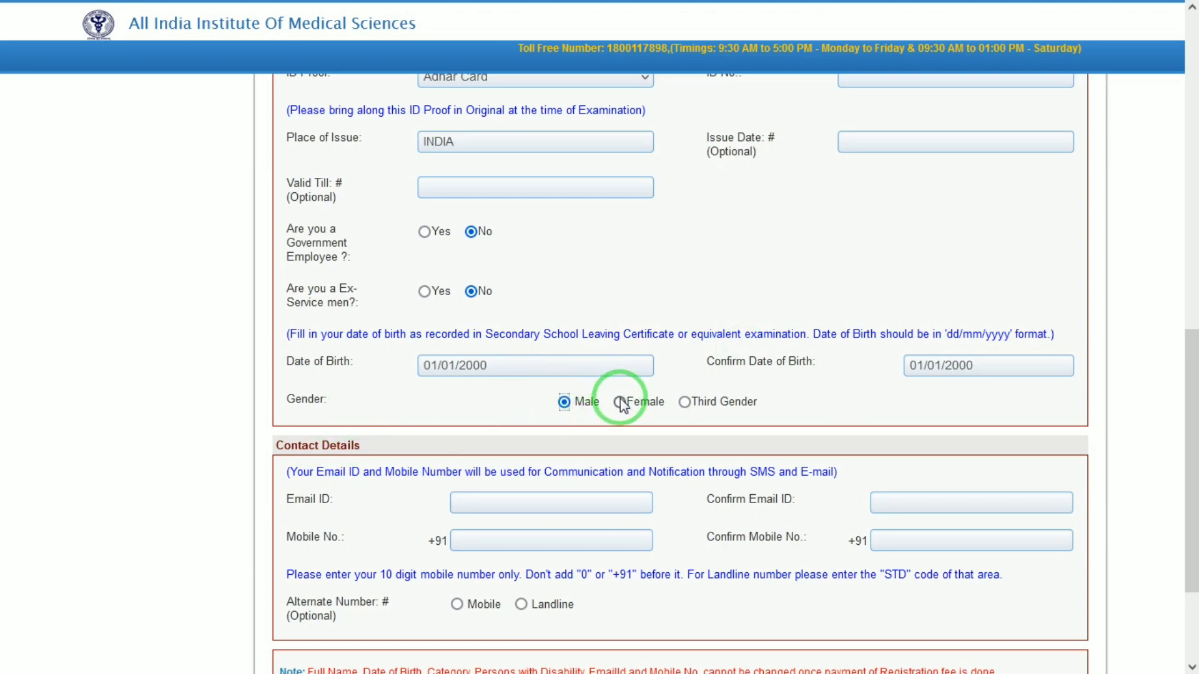
{"action": "left_click_drag", "start_coordinate": [1184, 362], "coordinate": [1183, 386]}
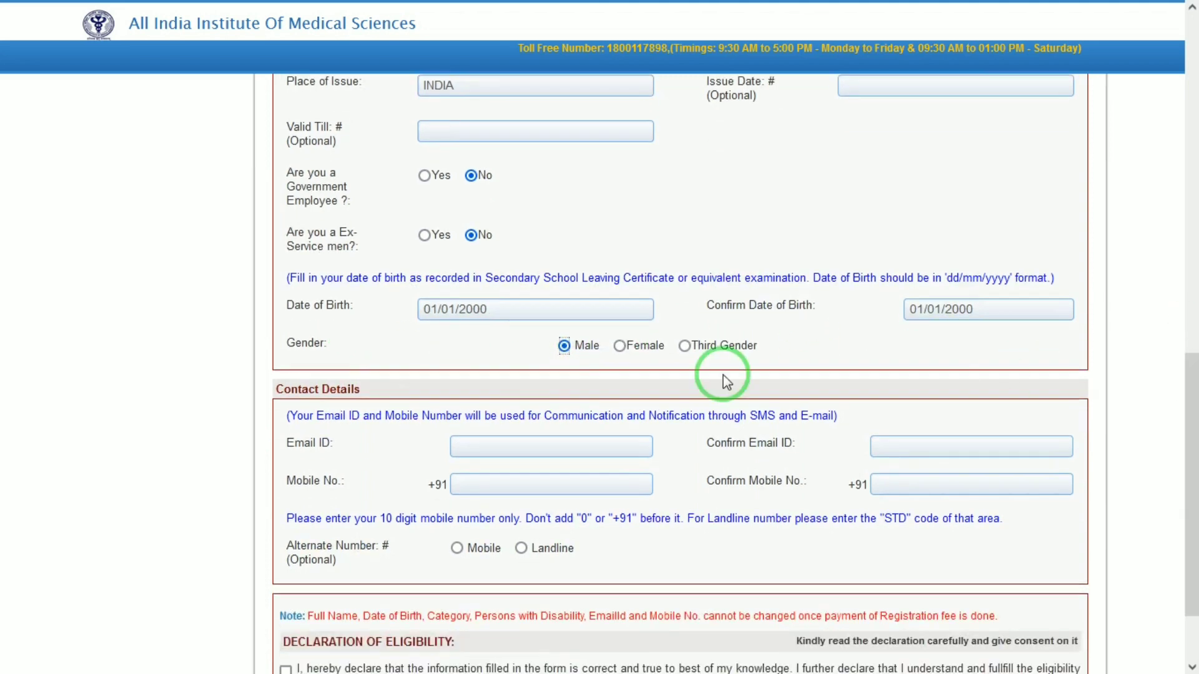
- Pass through the e-mail fields and dismiss the Enter Email warning
{"action": "left_click", "coordinate": [521, 447]}
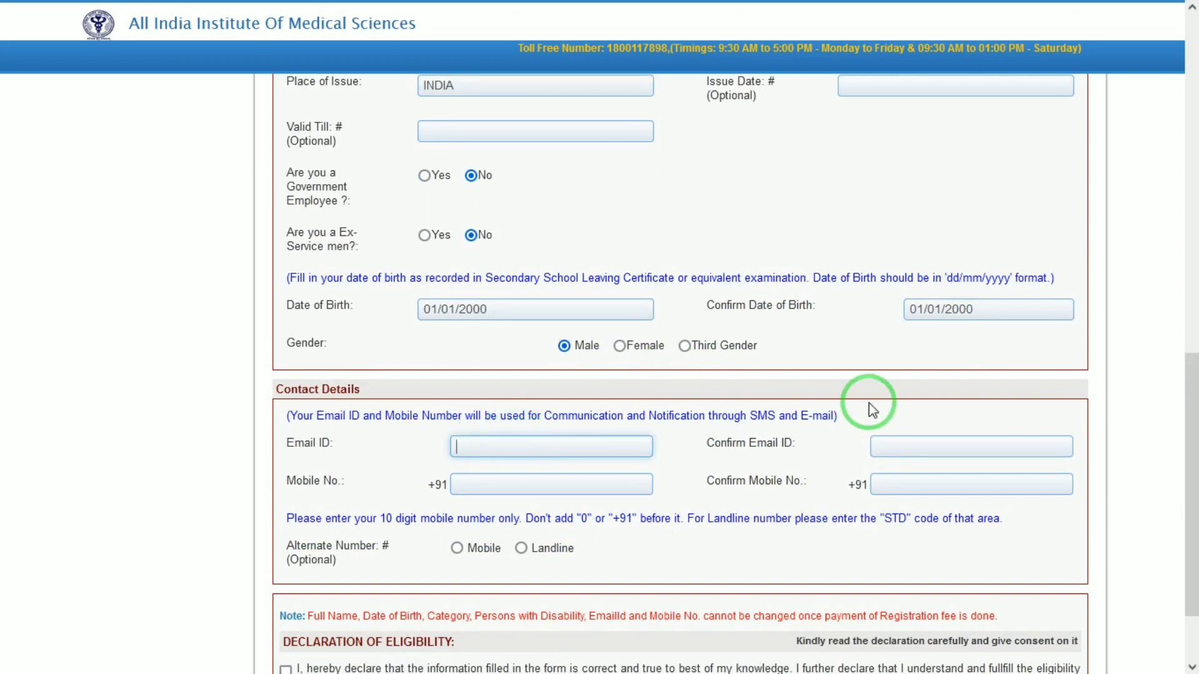
{"action": "left_click", "coordinate": [919, 446]}
{"action": "left_click", "coordinate": [480, 512]}
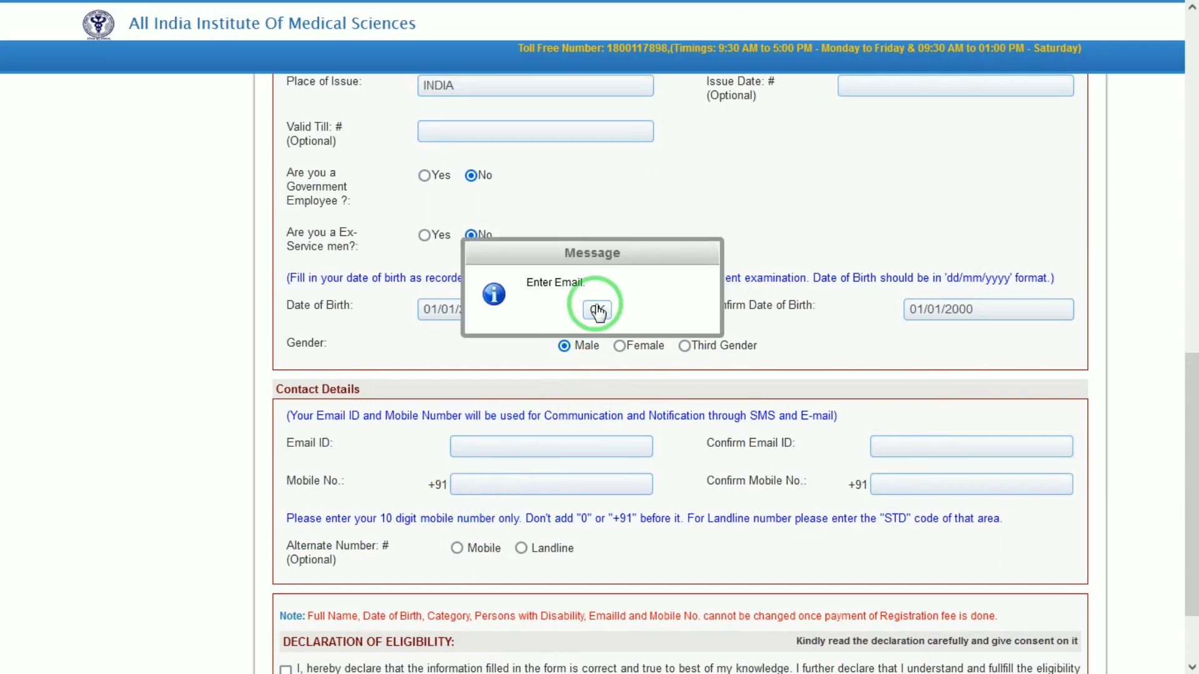
{"action": "left_click", "coordinate": [597, 309]}
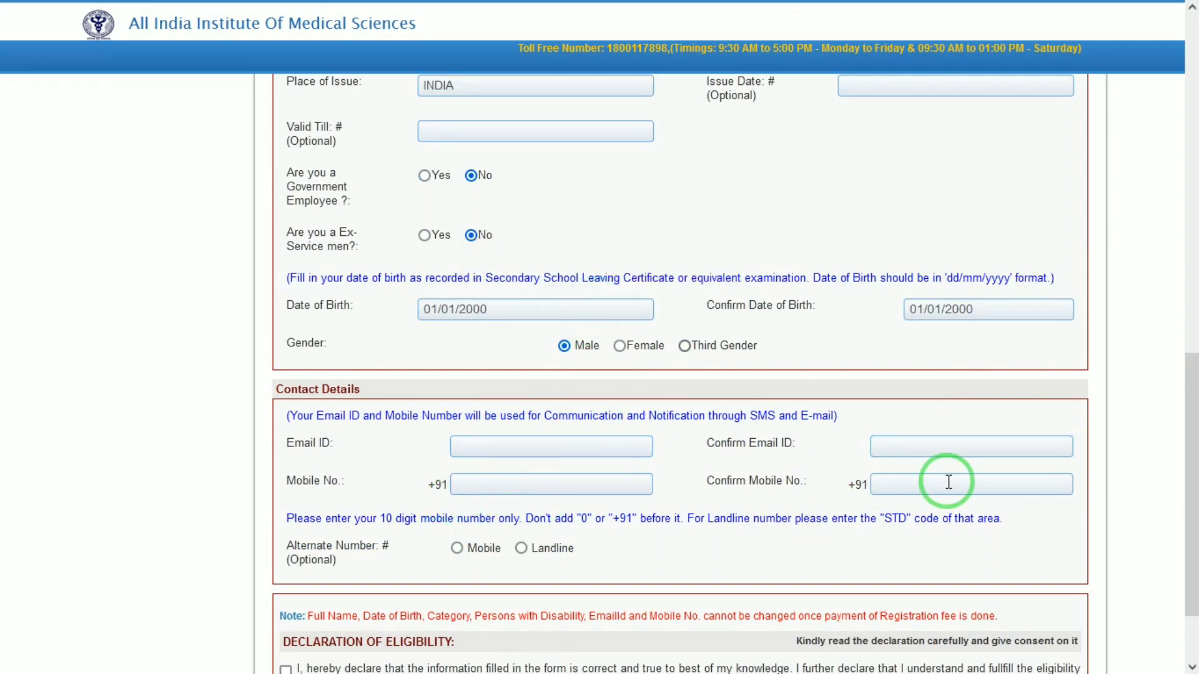
{"action": "left_click_drag", "start_coordinate": [1192, 415], "coordinate": [1193, 575]}
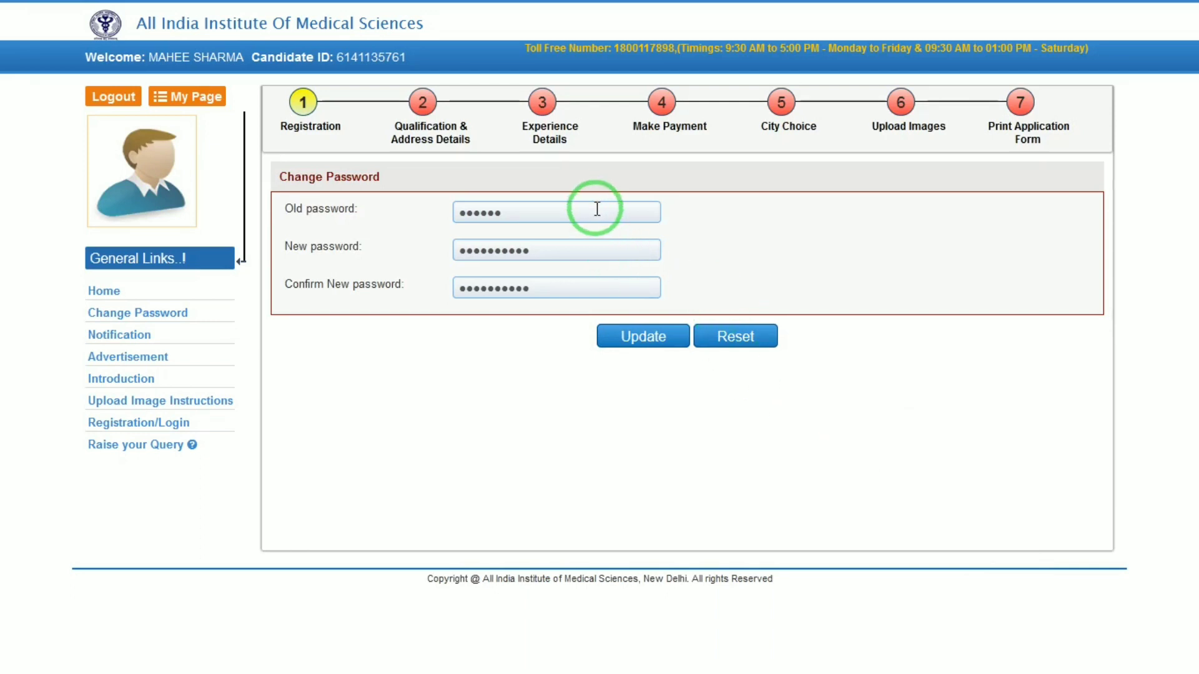
- Submit the new password and dismiss the password mismatch warning
{"action": "left_click", "coordinate": [600, 249]}
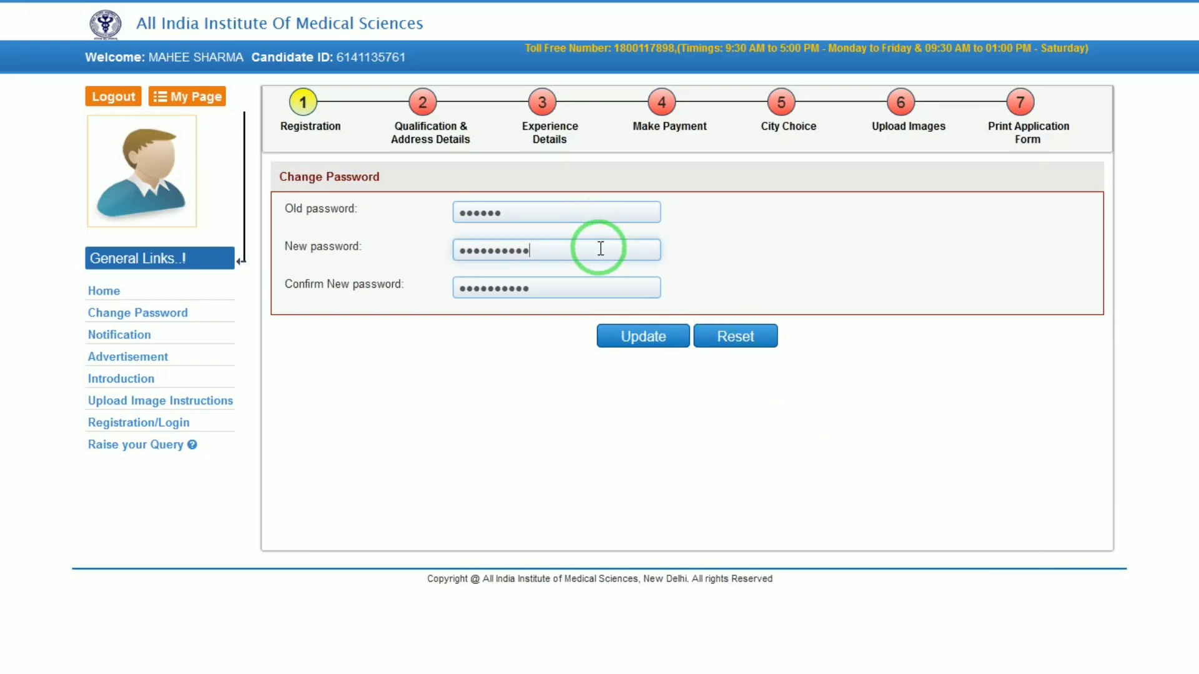
{"action": "left_click", "coordinate": [770, 240]}
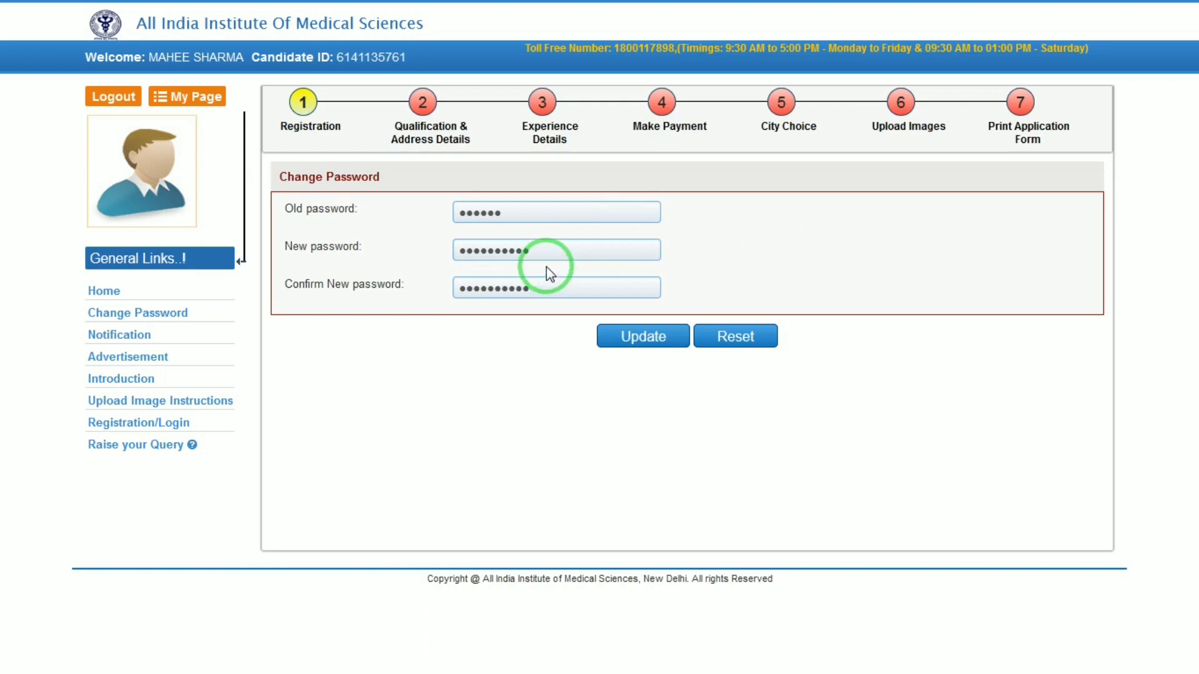
{"action": "left_click", "coordinate": [615, 334]}
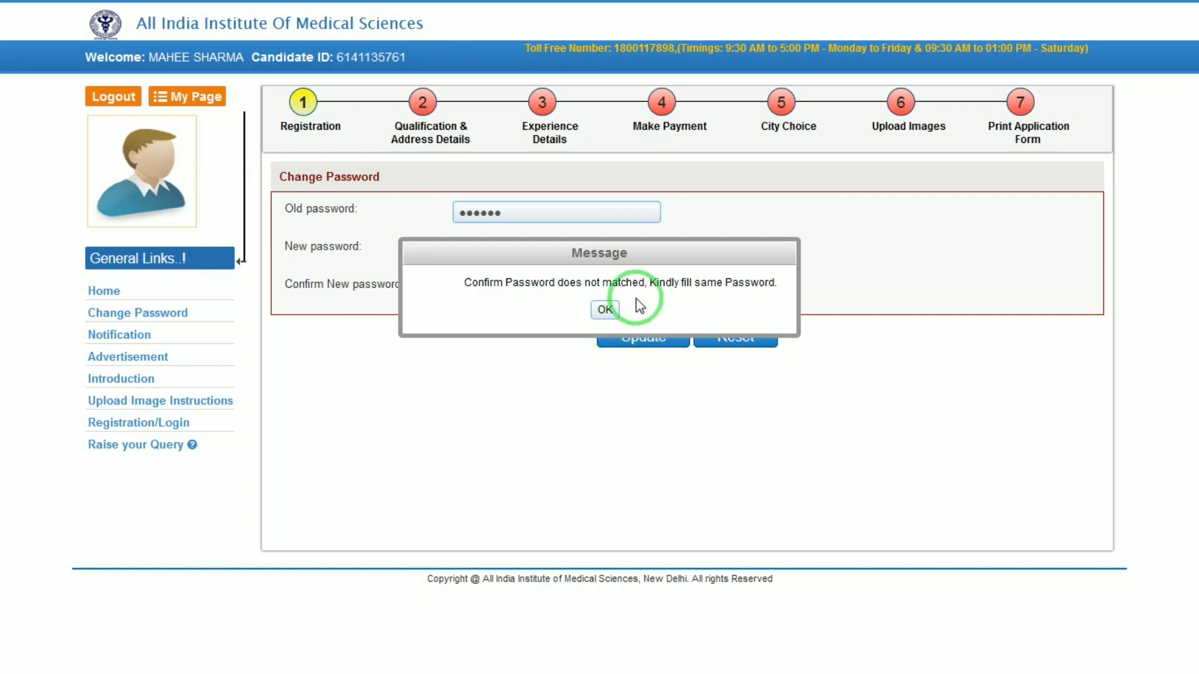
{"action": "left_click", "coordinate": [609, 308]}
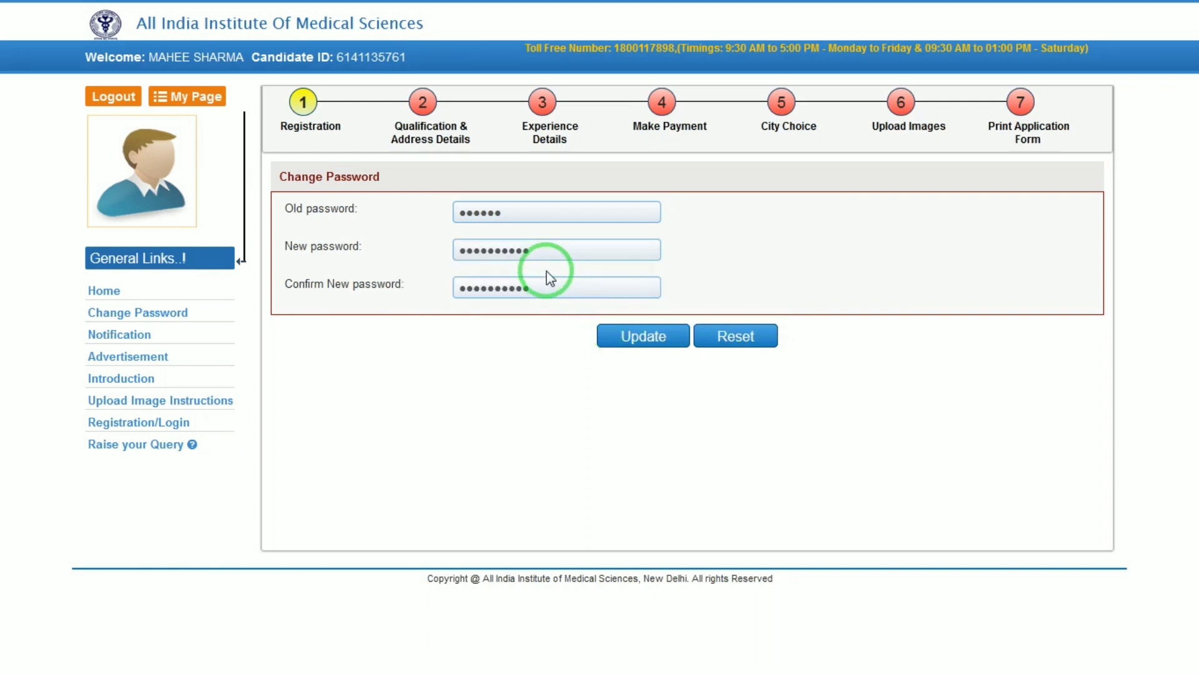
- Retype the new password so both entries match, update it, and acknowledge the success notice
{"action": "double_click", "coordinate": [550, 260]}
{"action": "type", "text": "••••"}
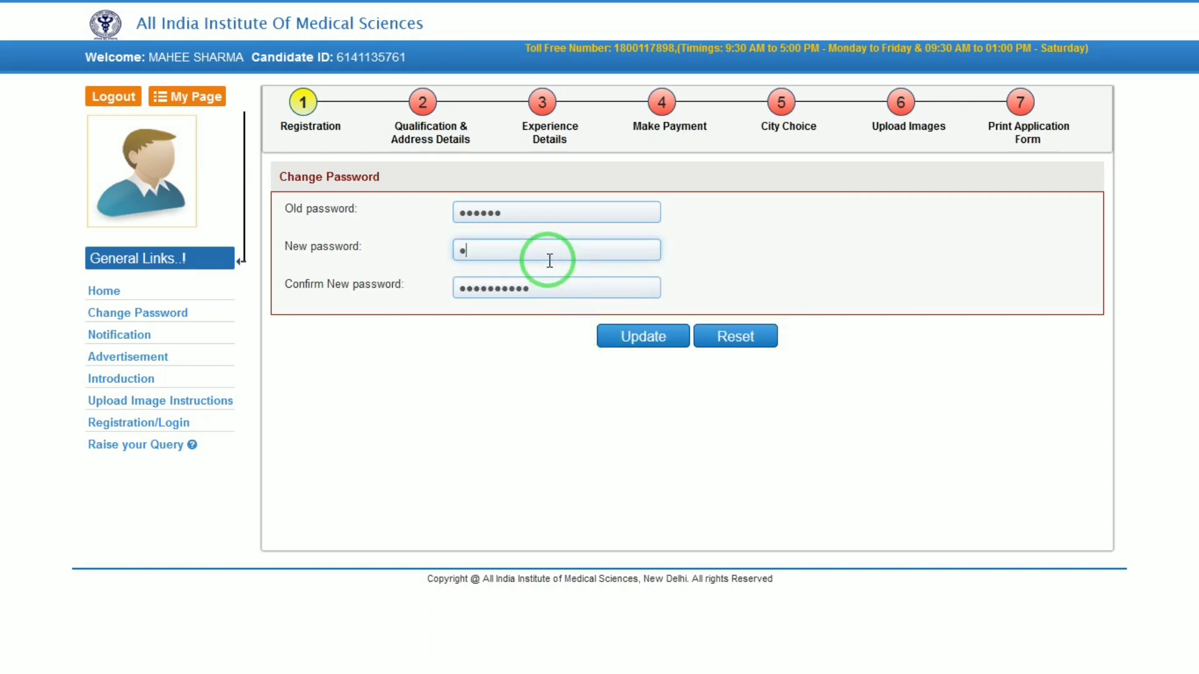
{"action": "type", "text": "••••••"}
{"action": "key", "text": "Tab"}
{"action": "left_click", "coordinate": [618, 324]}
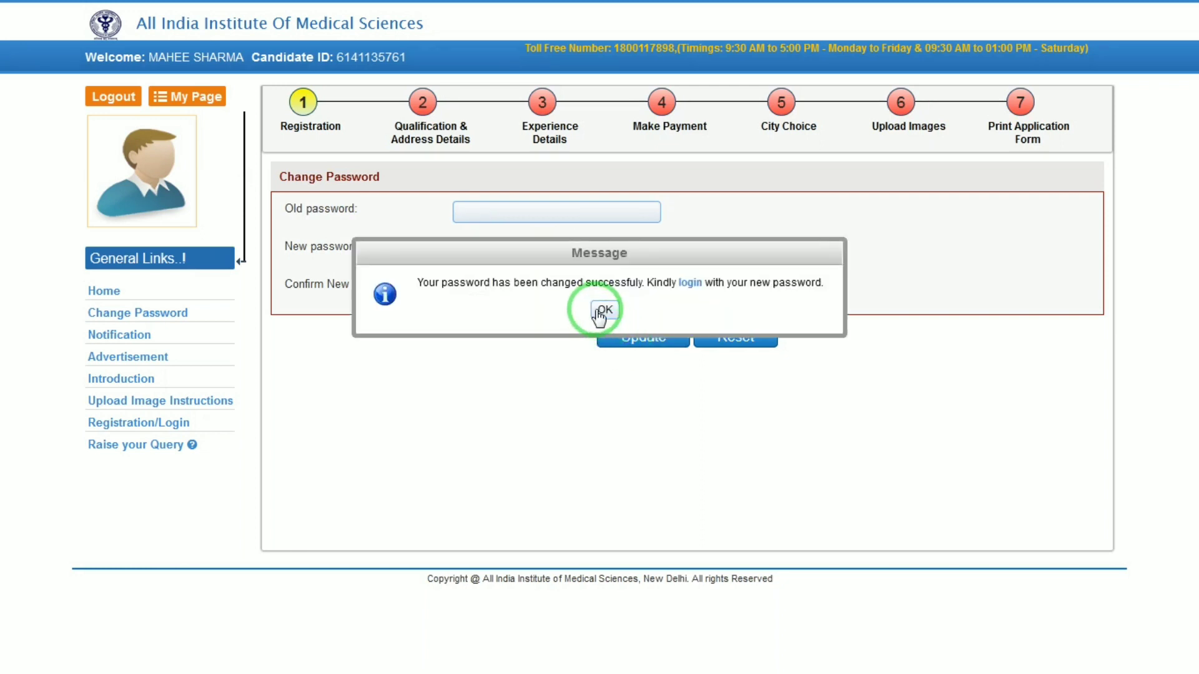
{"action": "left_click", "coordinate": [603, 311]}
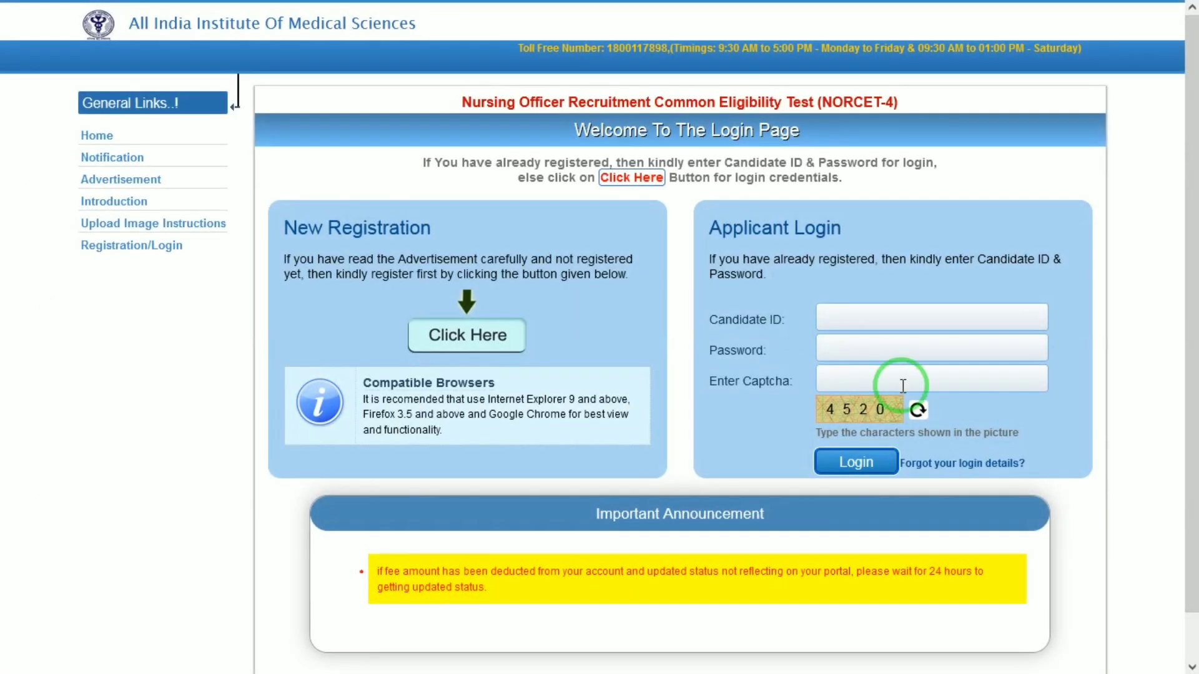
- Enter the candidate ID, new password and captcha on the login page
{"action": "left_click", "coordinate": [916, 315]}
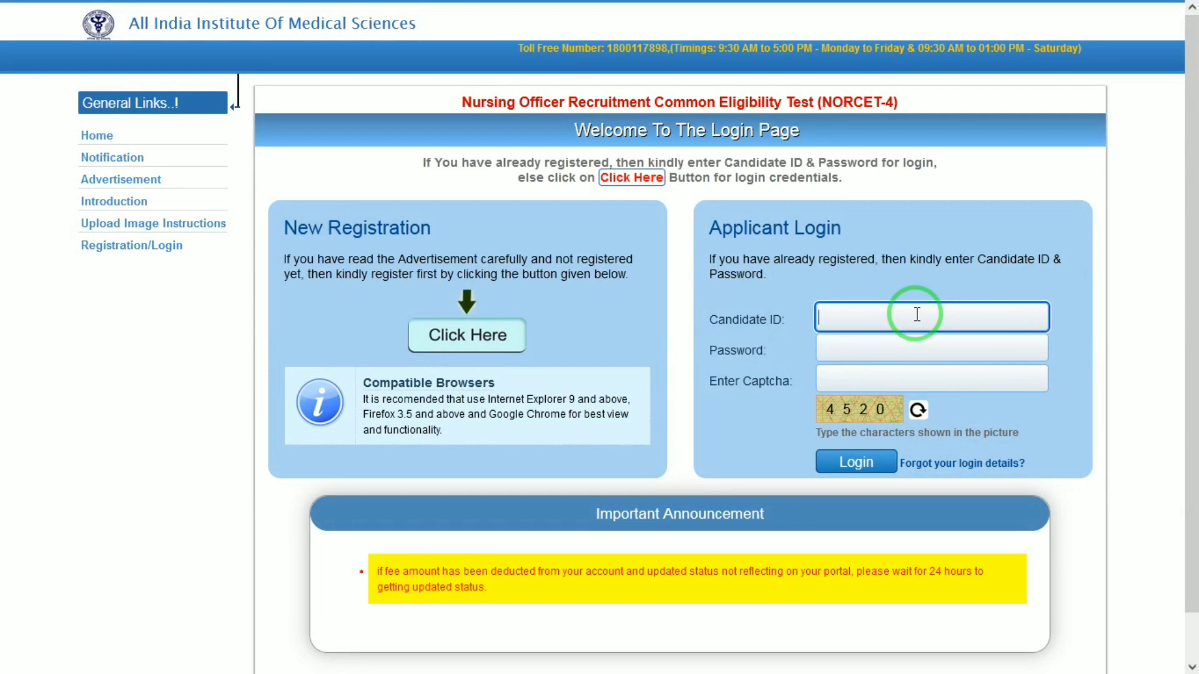
{"action": "left_click", "coordinate": [897, 358]}
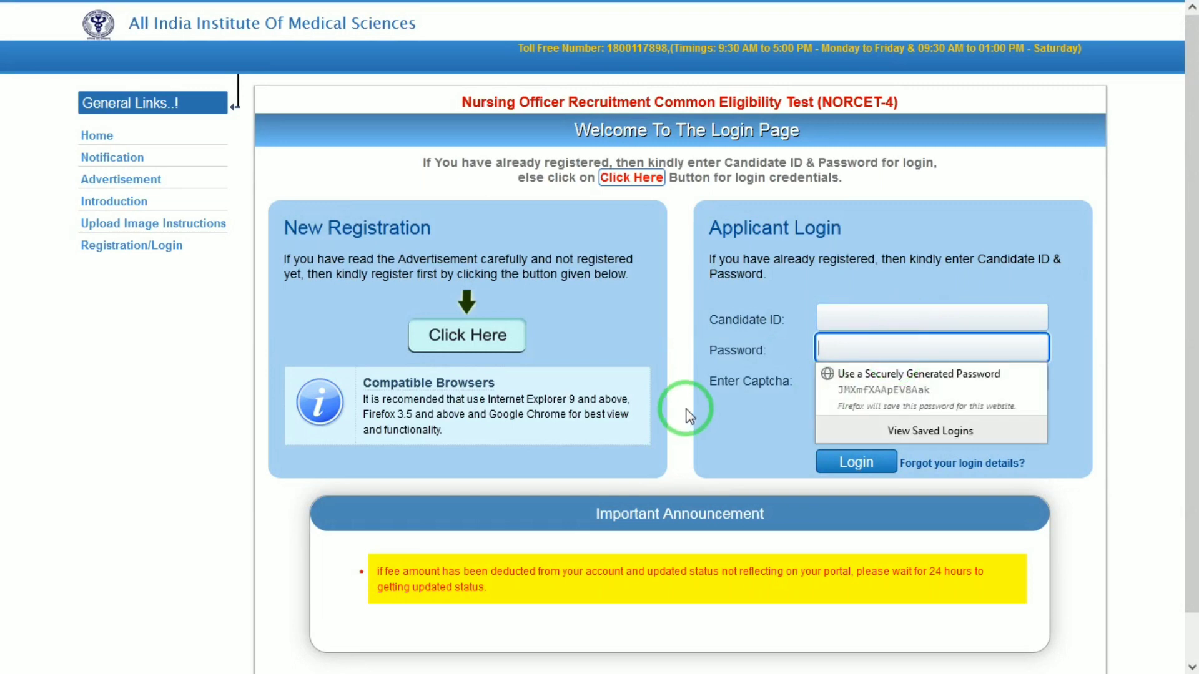
{"action": "left_click", "coordinate": [776, 402]}
{"action": "left_click", "coordinate": [844, 371]}
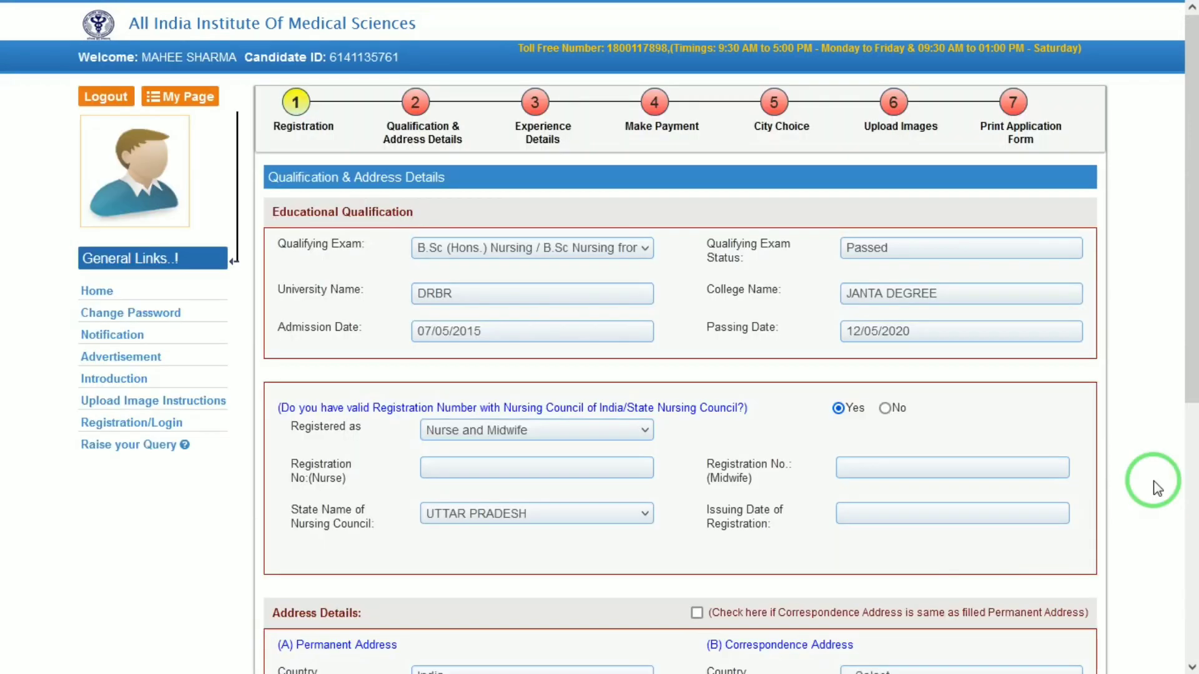
- Verify the qualification details: B.Sc (Hons.) Nursing, university, and Nurse and Midwife registration
{"action": "left_click", "coordinate": [625, 248]}
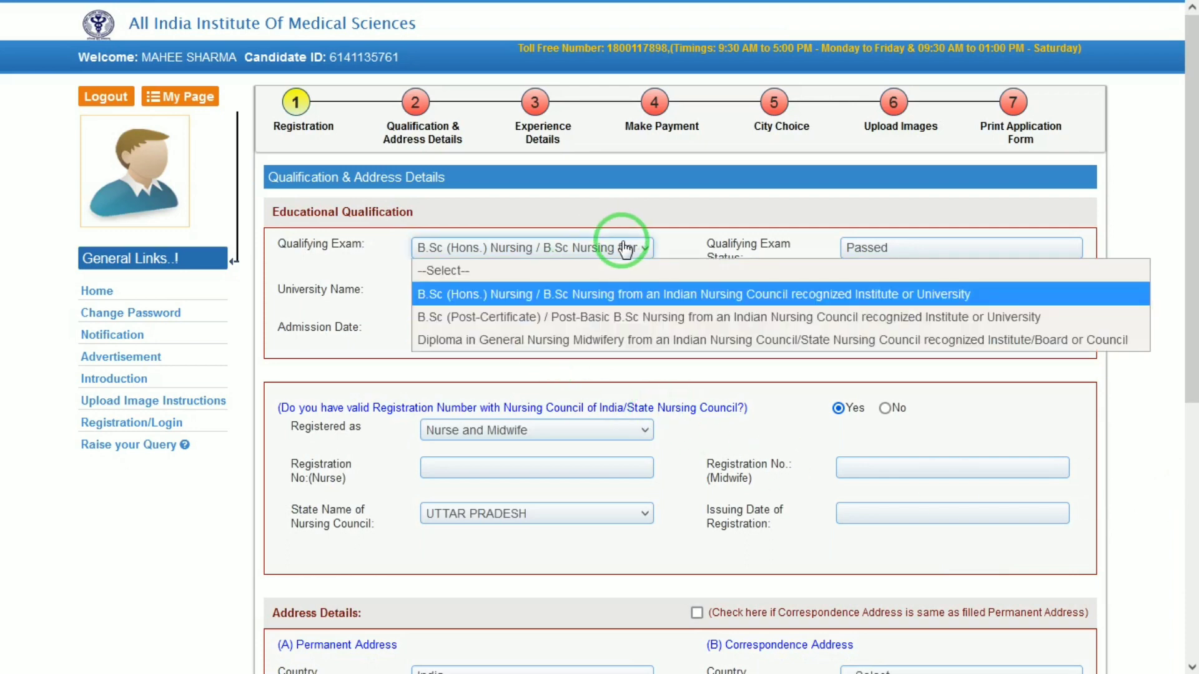
{"action": "left_click", "coordinate": [706, 228]}
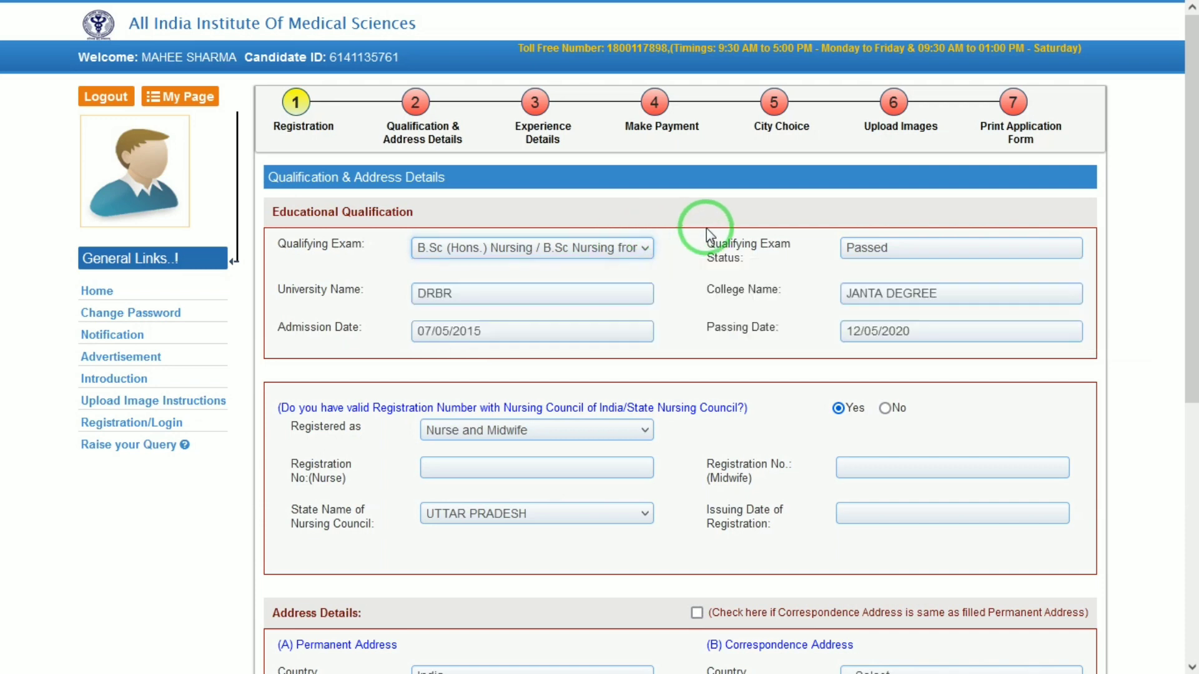
{"action": "left_click", "coordinate": [517, 292]}
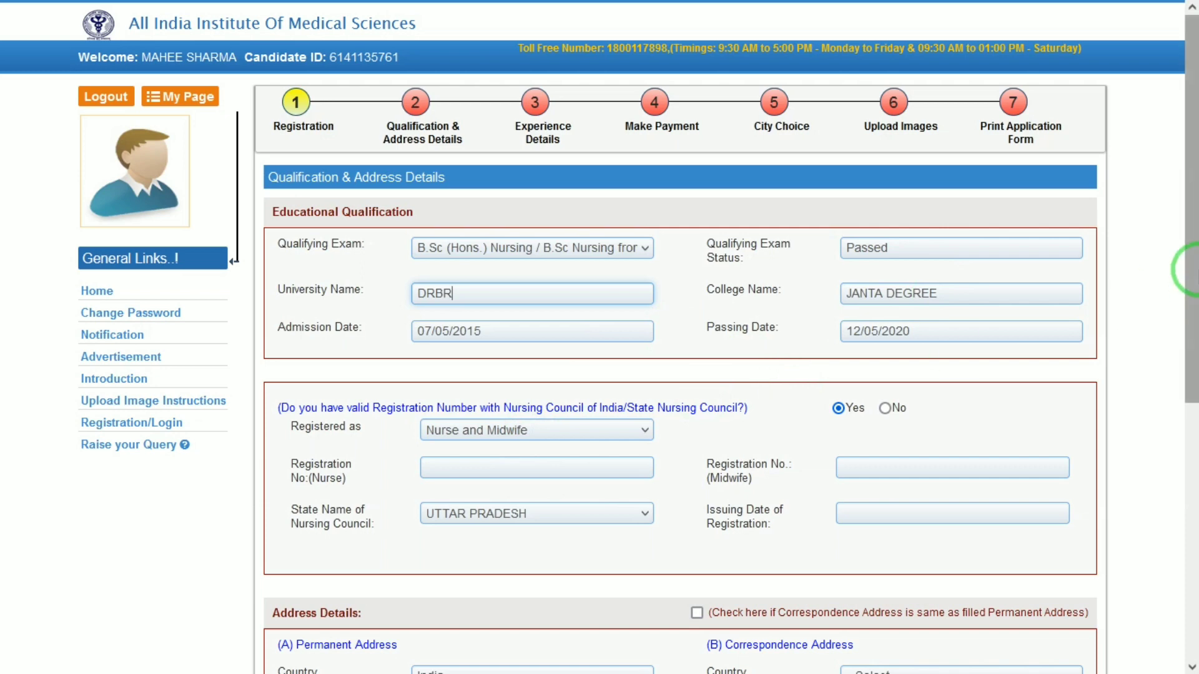
{"action": "left_click_drag", "start_coordinate": [1187, 269], "coordinate": [1190, 401]}
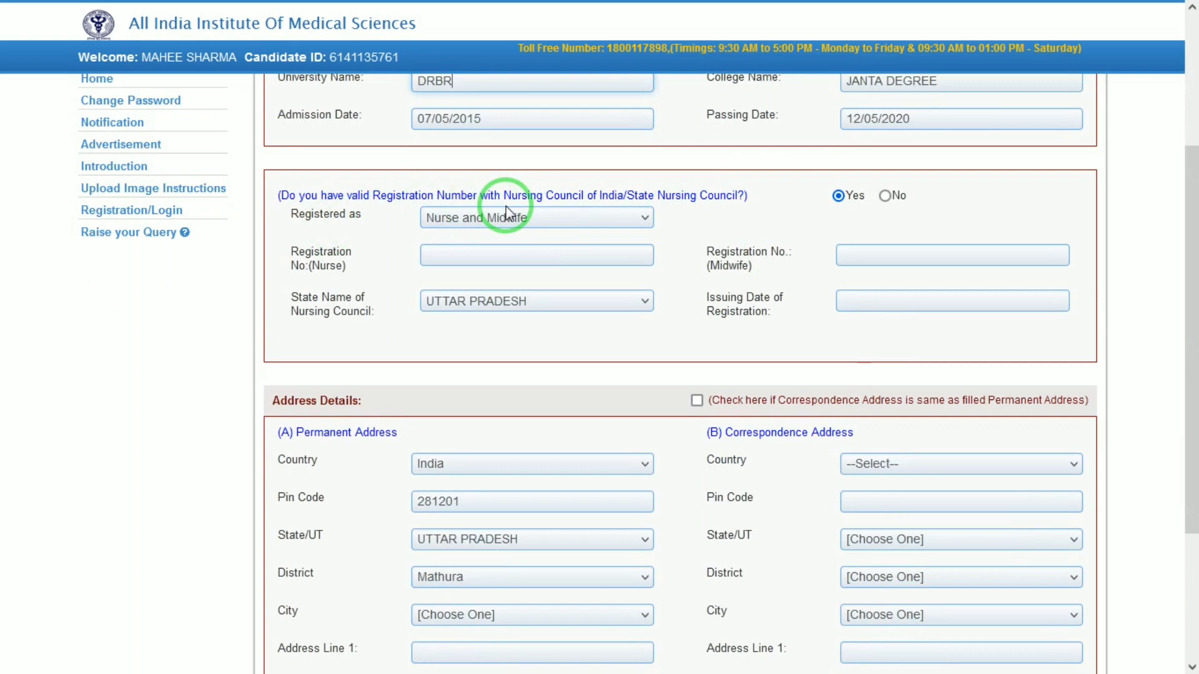
{"action": "left_click", "coordinate": [565, 219]}
{"action": "left_click", "coordinate": [566, 219]}
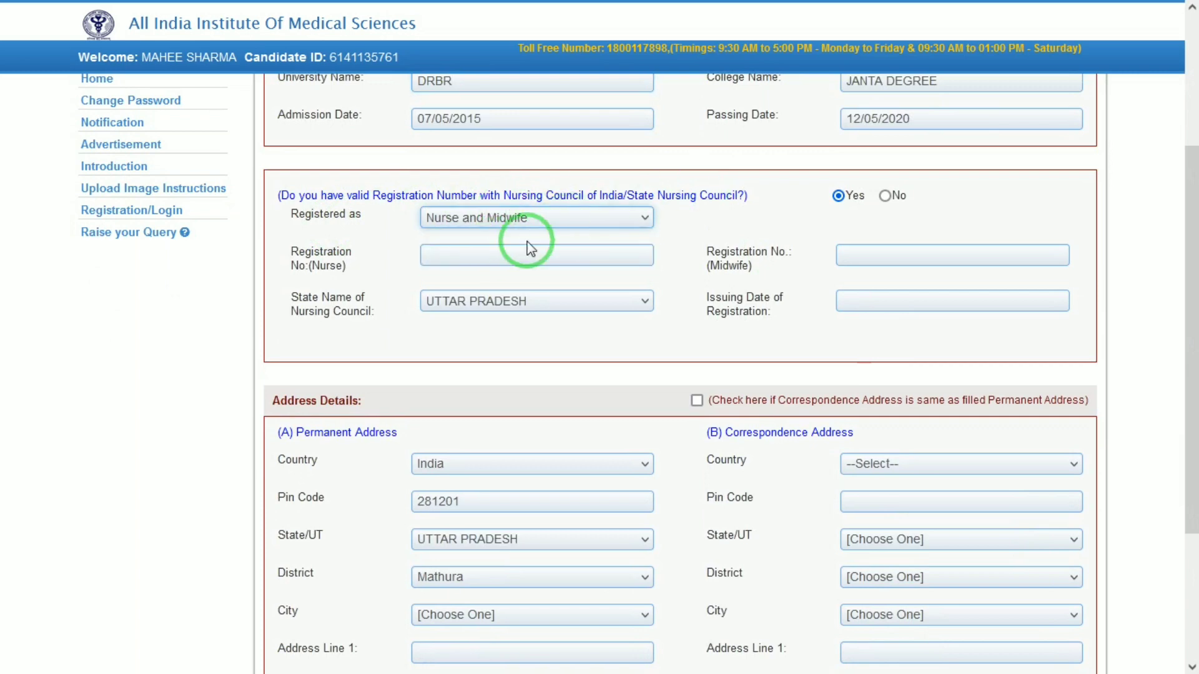
{"action": "left_click", "coordinate": [508, 254]}
{"action": "left_click", "coordinate": [860, 247]}
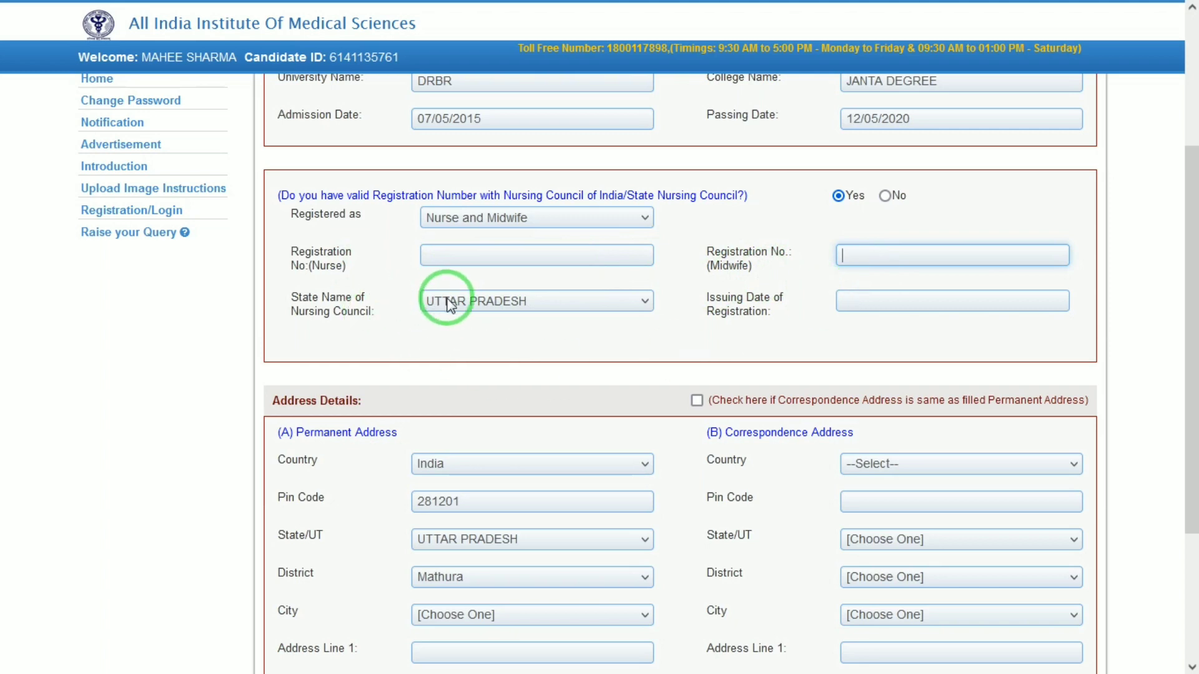
{"action": "left_click", "coordinate": [893, 294]}
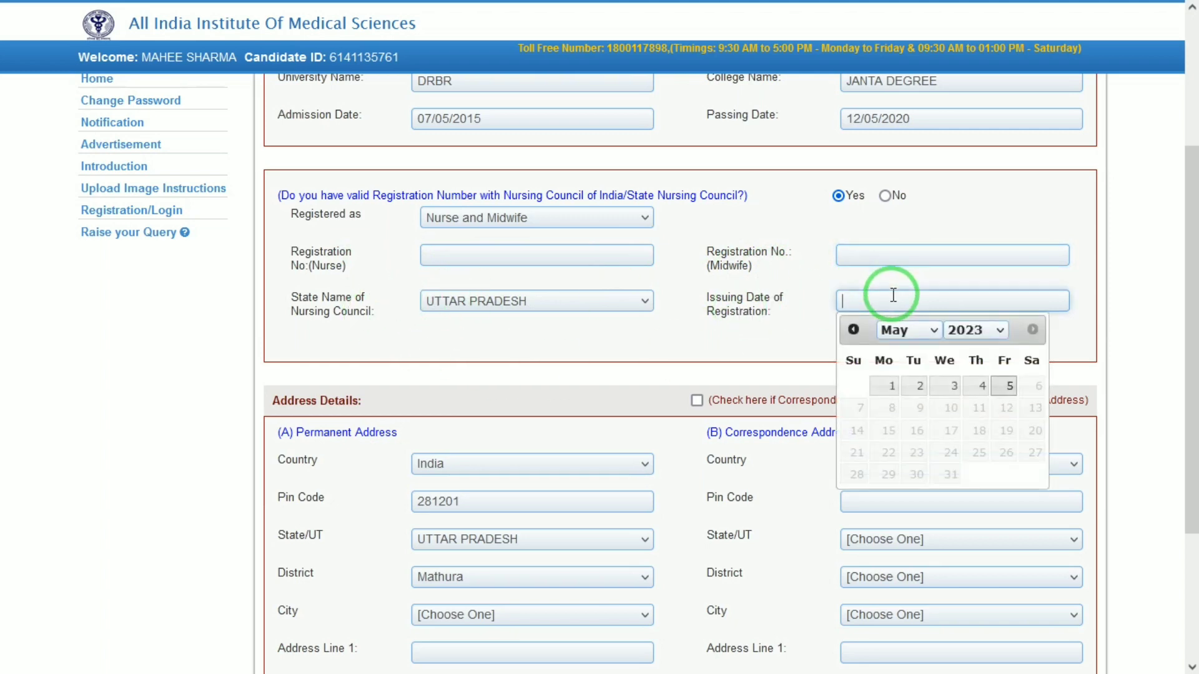
{"action": "left_click", "coordinate": [773, 332]}
{"action": "left_click", "coordinate": [1004, 260]}
{"action": "left_click", "coordinate": [1192, 243]}
{"action": "left_click_drag", "start_coordinate": [1193, 244], "coordinate": [1193, 374]}
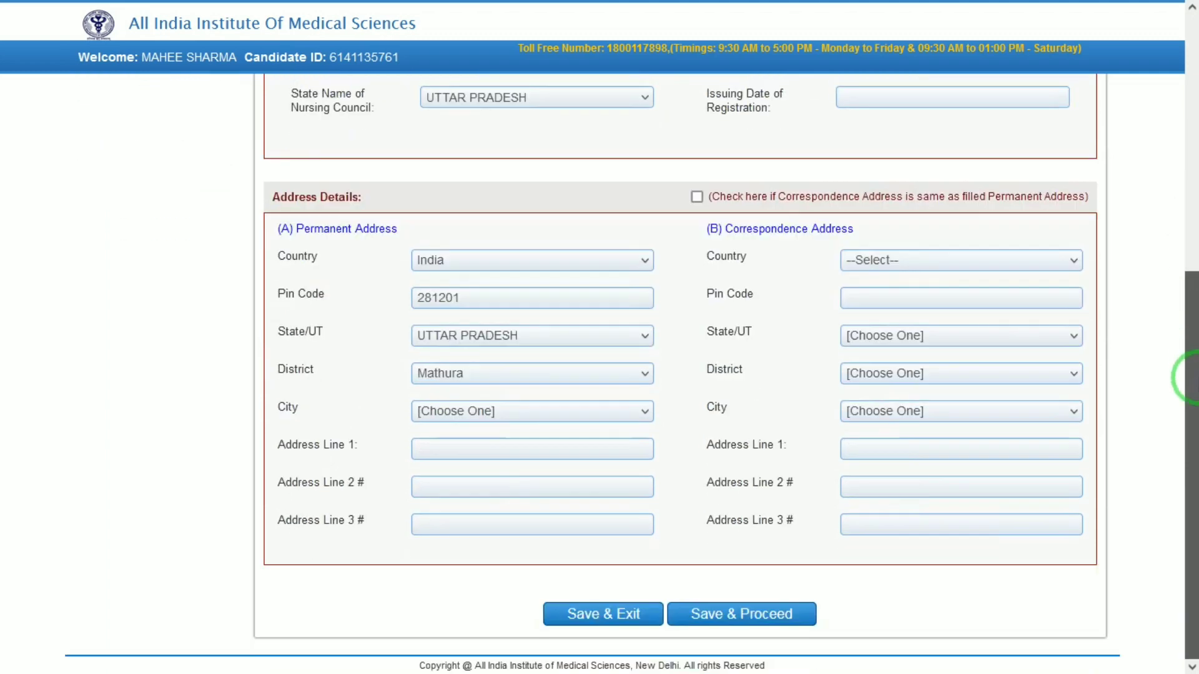
- Keep India as the permanent address country and pick the city from the list
{"action": "left_click", "coordinate": [490, 264]}
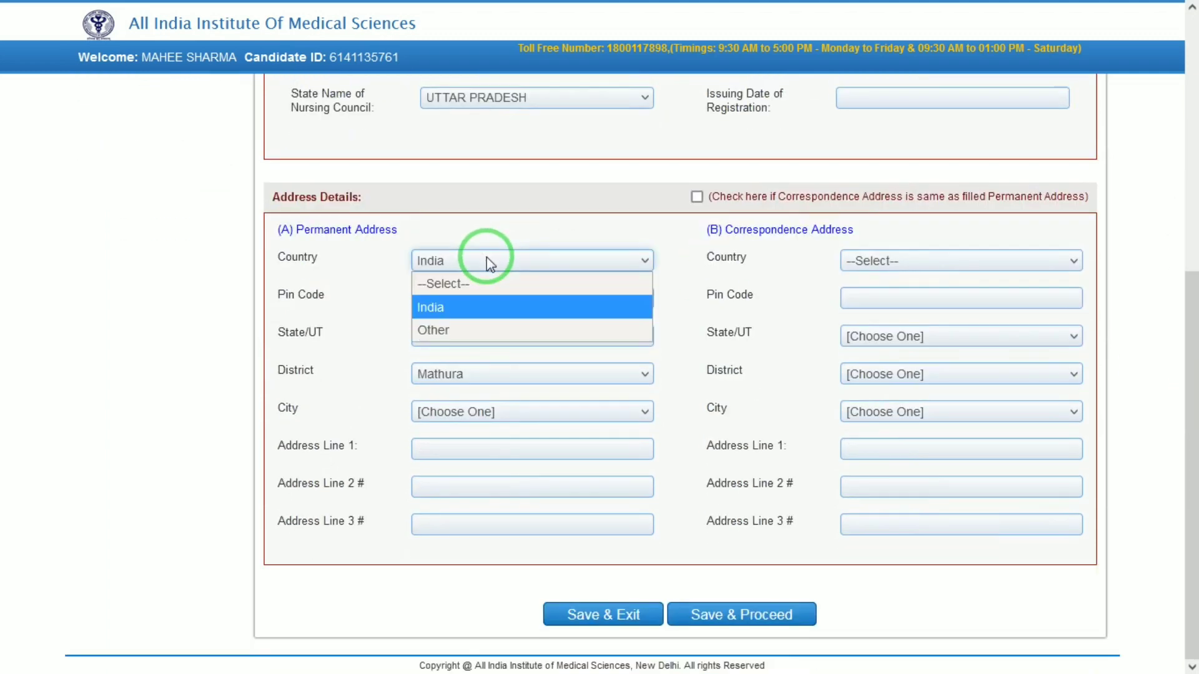
{"action": "left_click", "coordinate": [486, 260]}
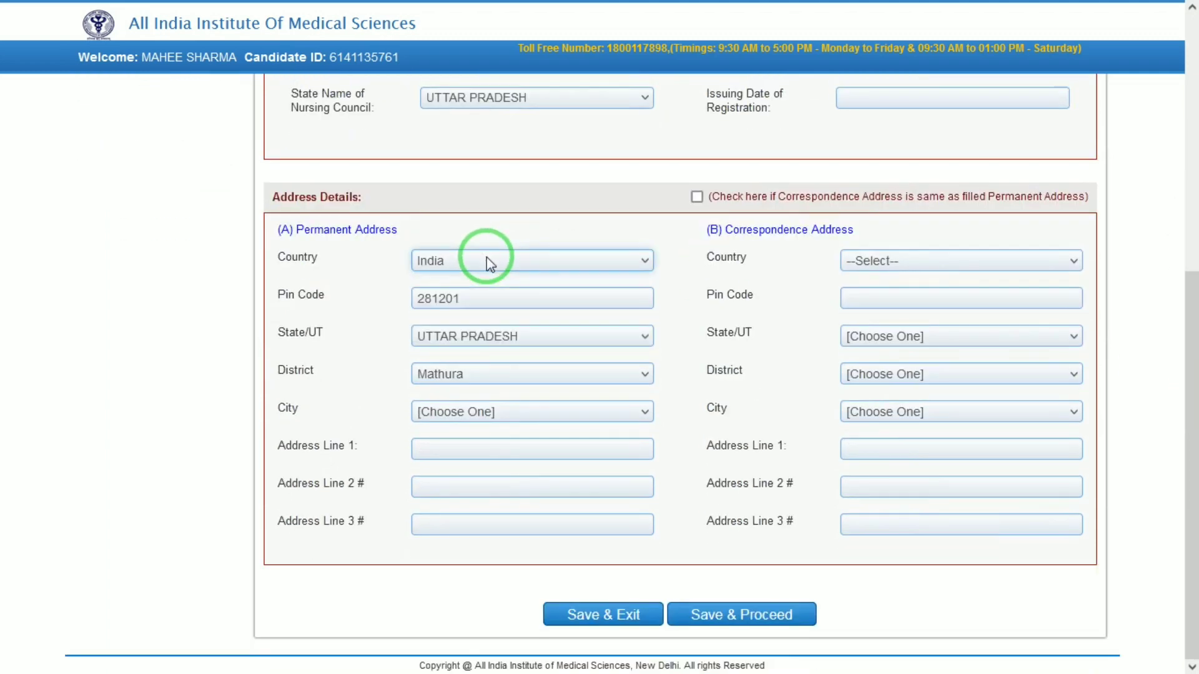
{"action": "left_click", "coordinate": [449, 306]}
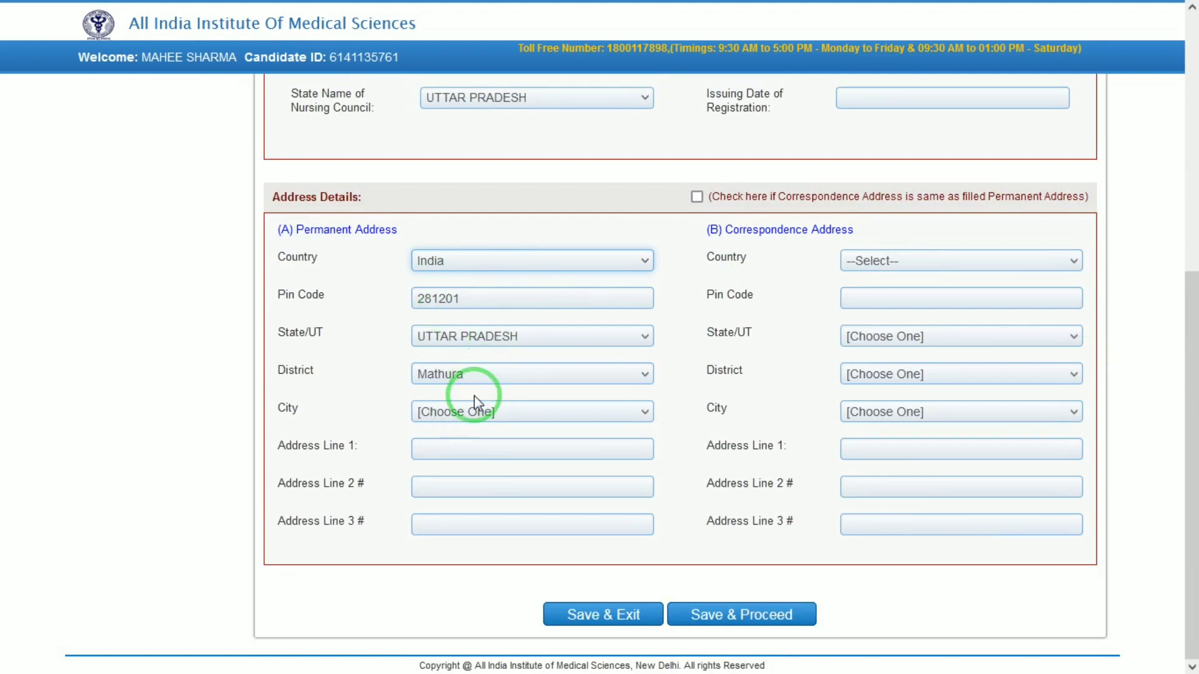
{"action": "left_click", "coordinate": [478, 417]}
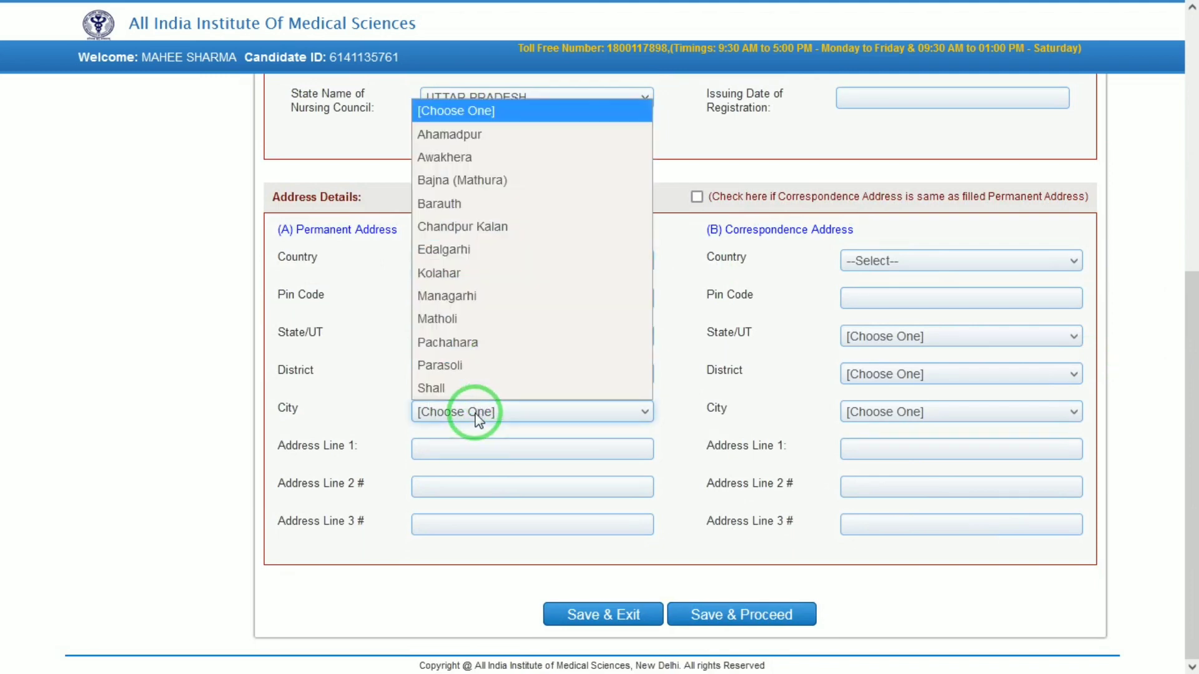
{"action": "key", "text": "a"}
{"action": "key", "text": "c"}
{"action": "key", "text": "s"}
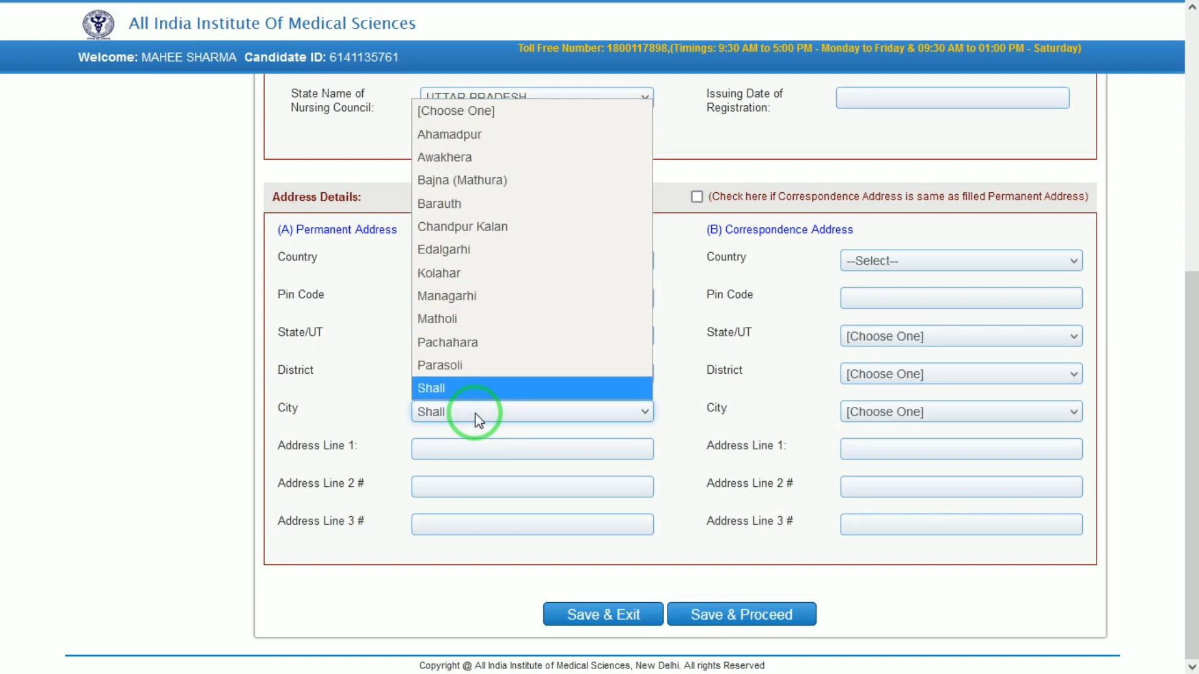
{"action": "key", "text": "Up"}
{"action": "key", "text": "c"}
{"action": "key", "text": "a"}
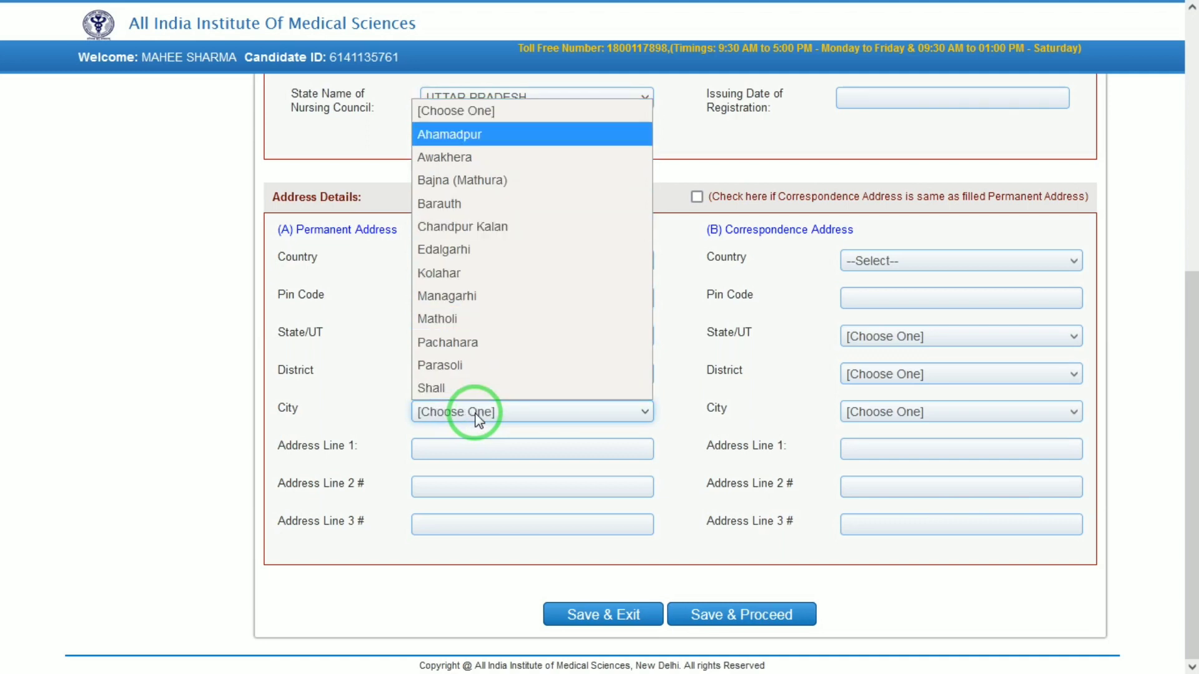
{"action": "key", "text": "b"}
{"action": "key", "text": "Return"}
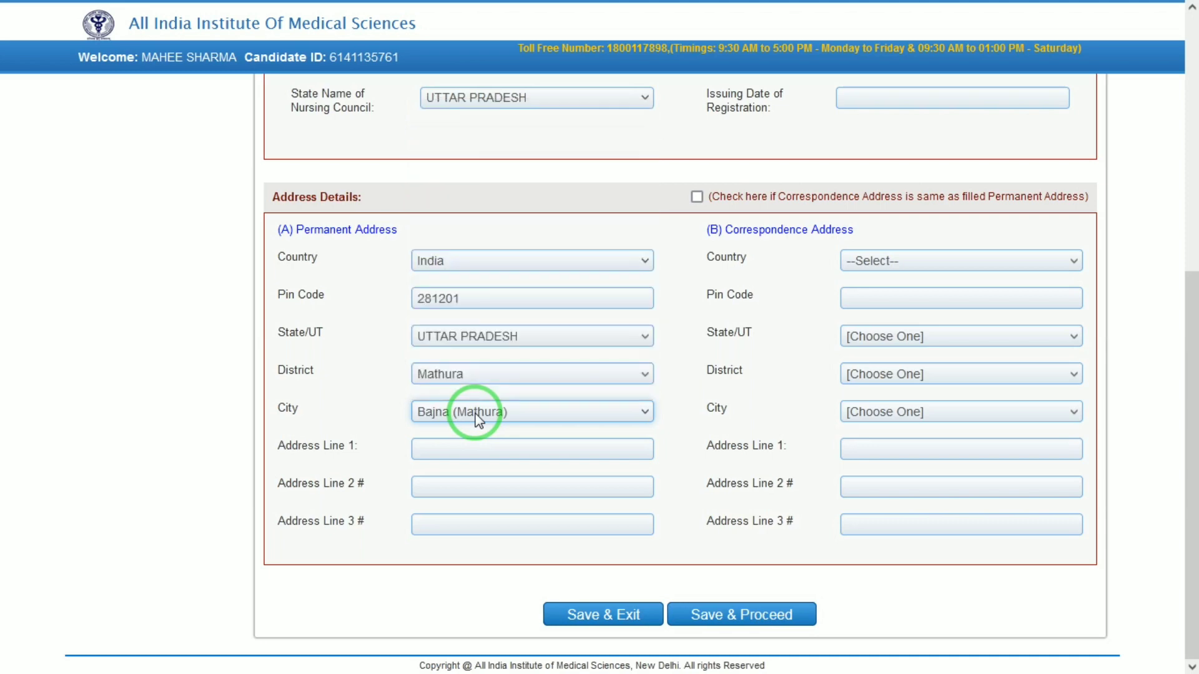
- Fill the three permanent address lines and make the correspondence address the same
{"action": "left_click", "coordinate": [515, 444]}
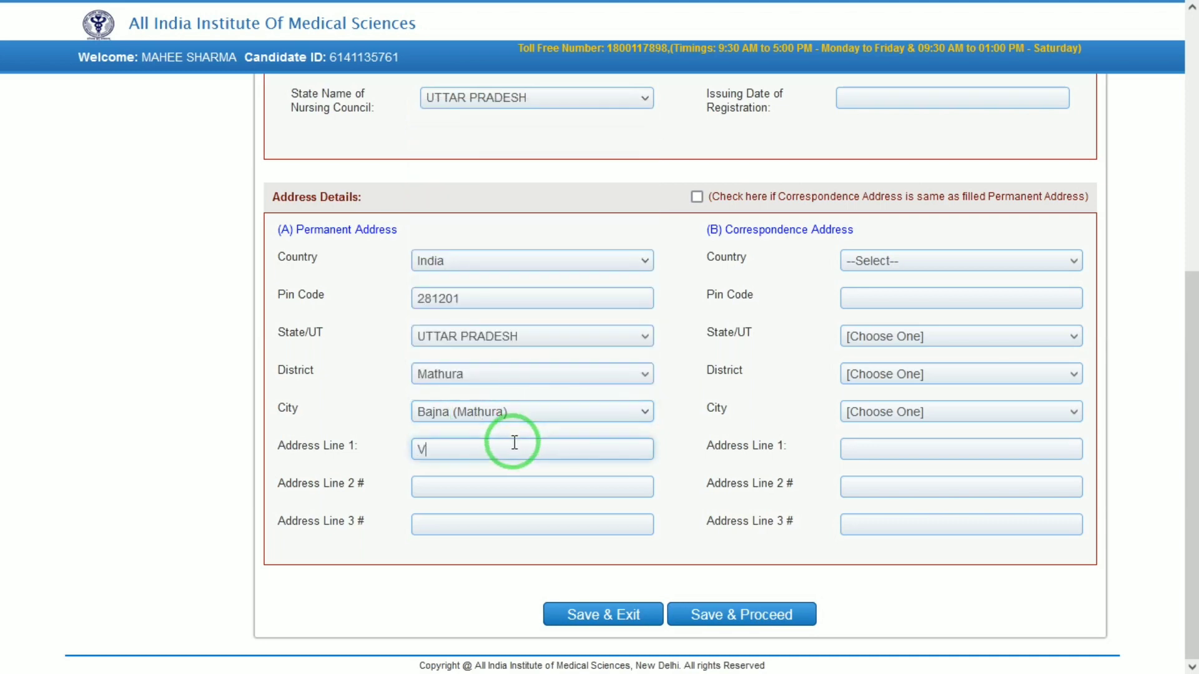
{"action": "key", "text": "Tab"}
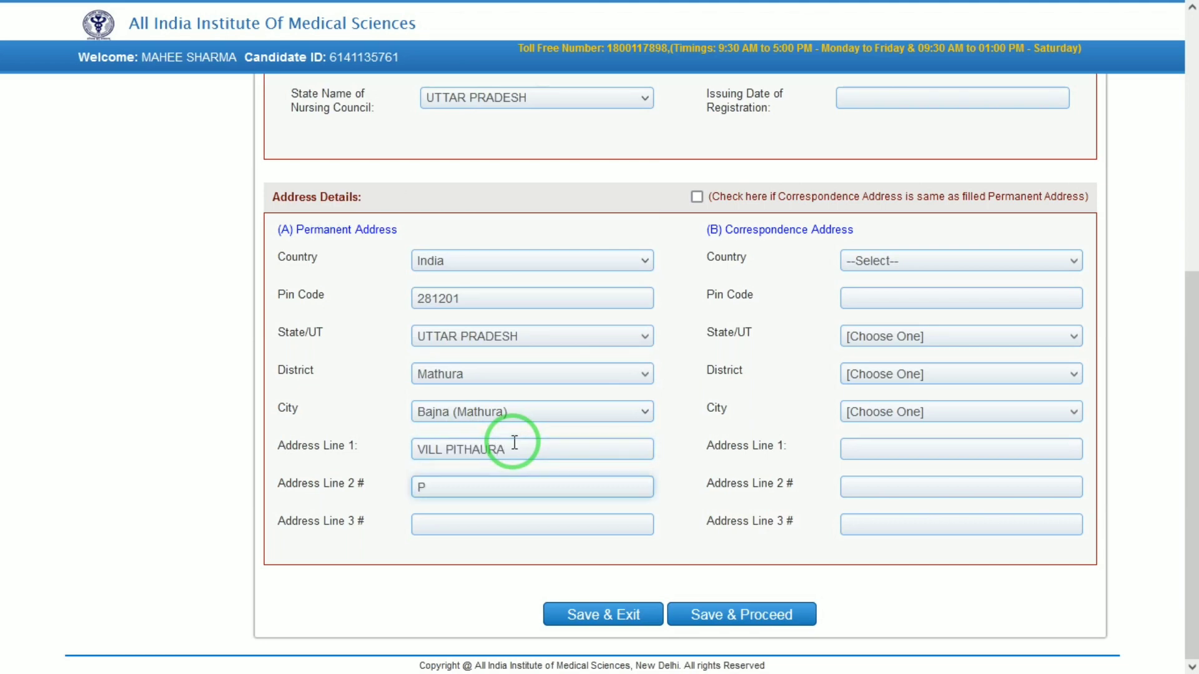
{"action": "key", "text": "Tab"}
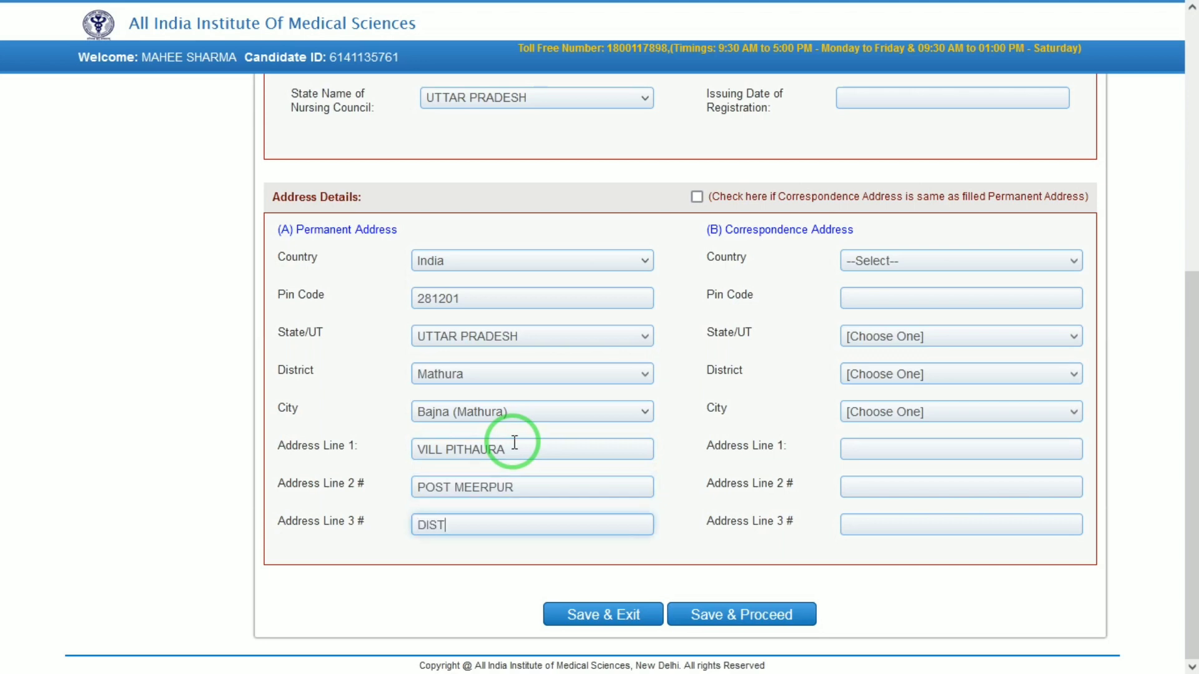
{"action": "left_click", "coordinate": [697, 198]}
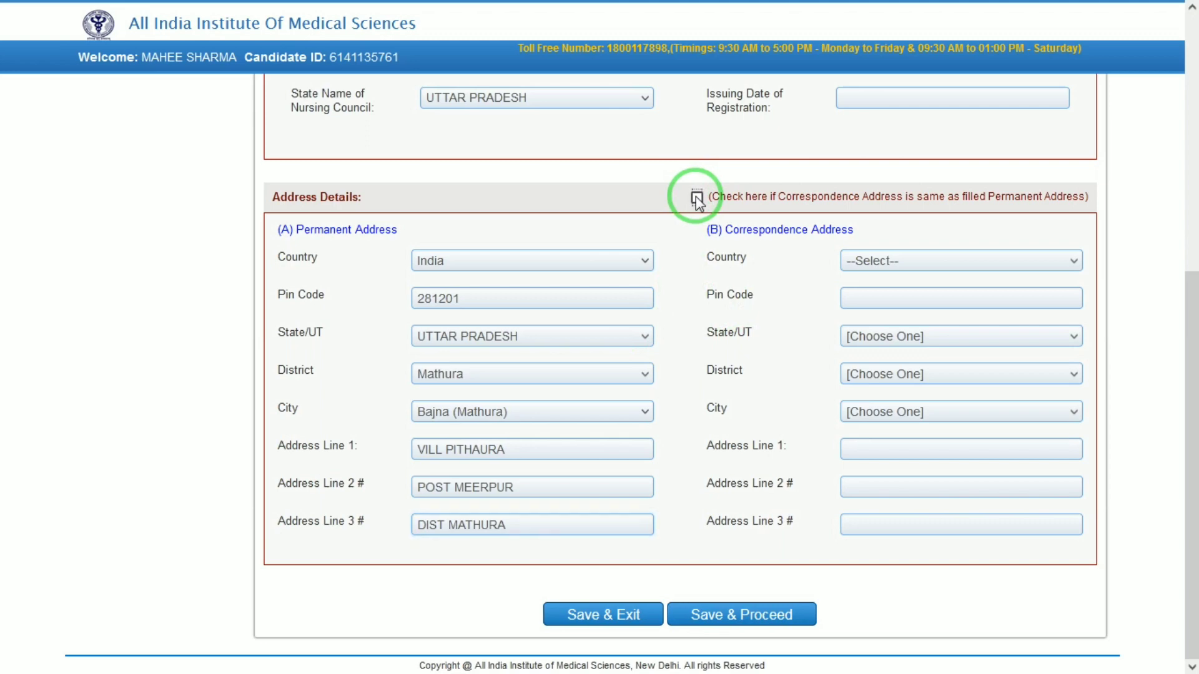
{"action": "left_click", "coordinate": [882, 298]}
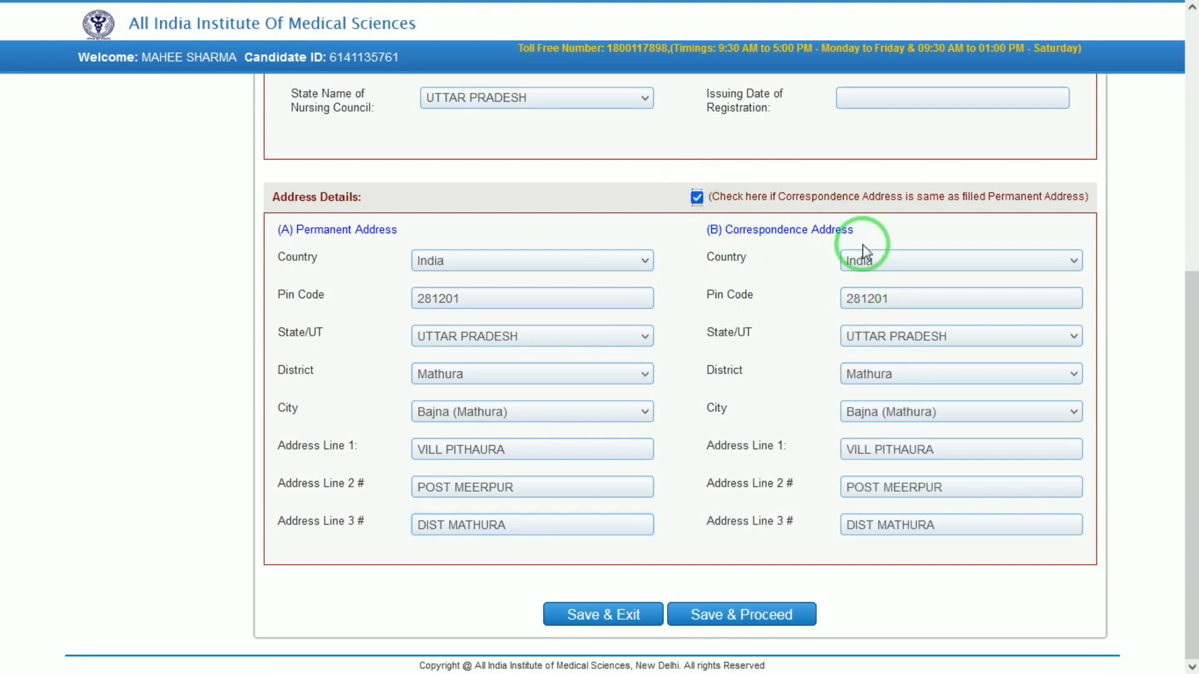
- Save the address details, declare work experience Yes, and choose Other as organisation
{"action": "left_click", "coordinate": [788, 616]}
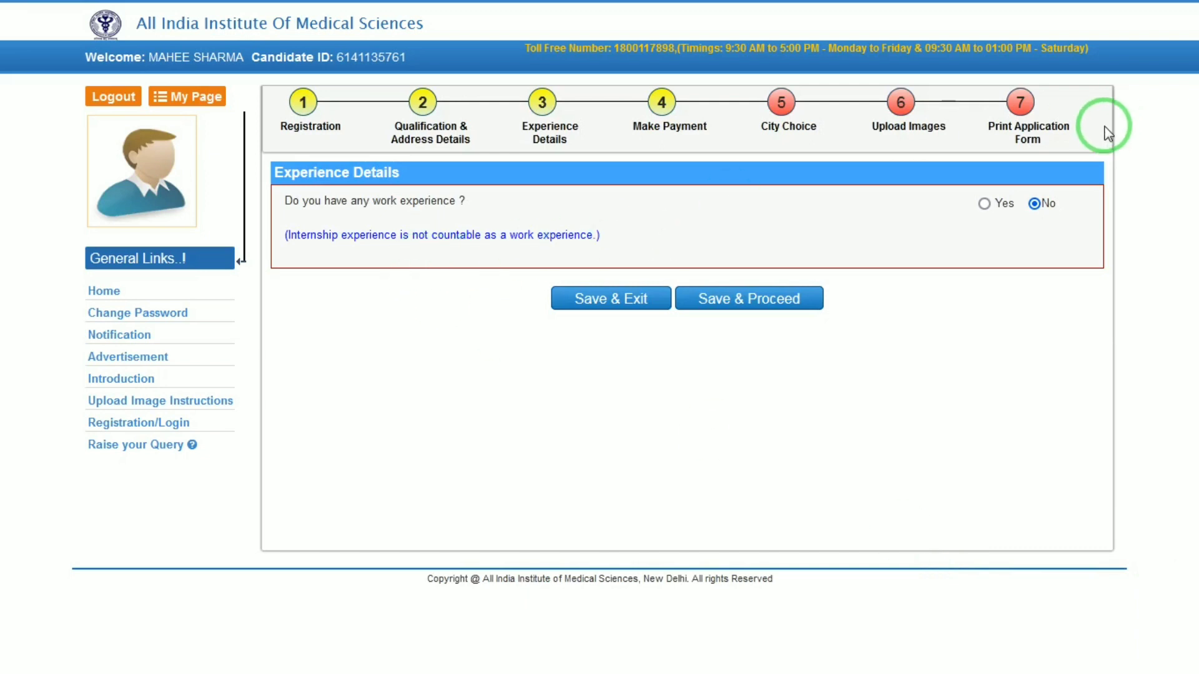
{"action": "left_click", "coordinate": [984, 203]}
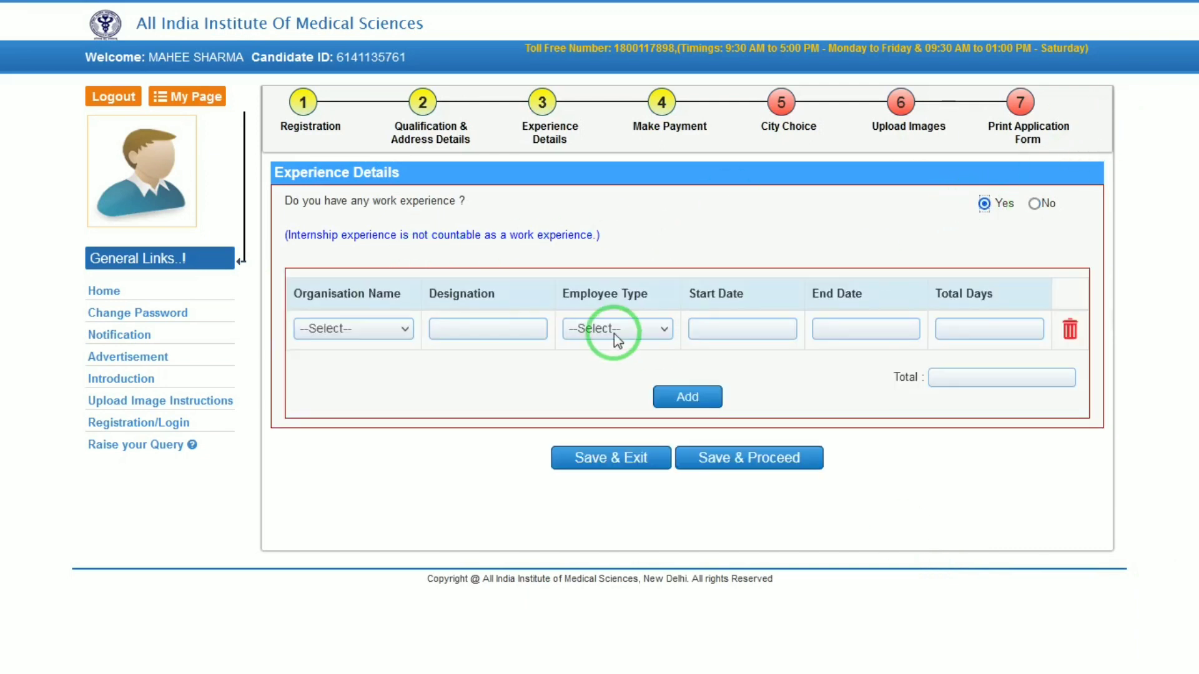
{"action": "left_click", "coordinate": [354, 325]}
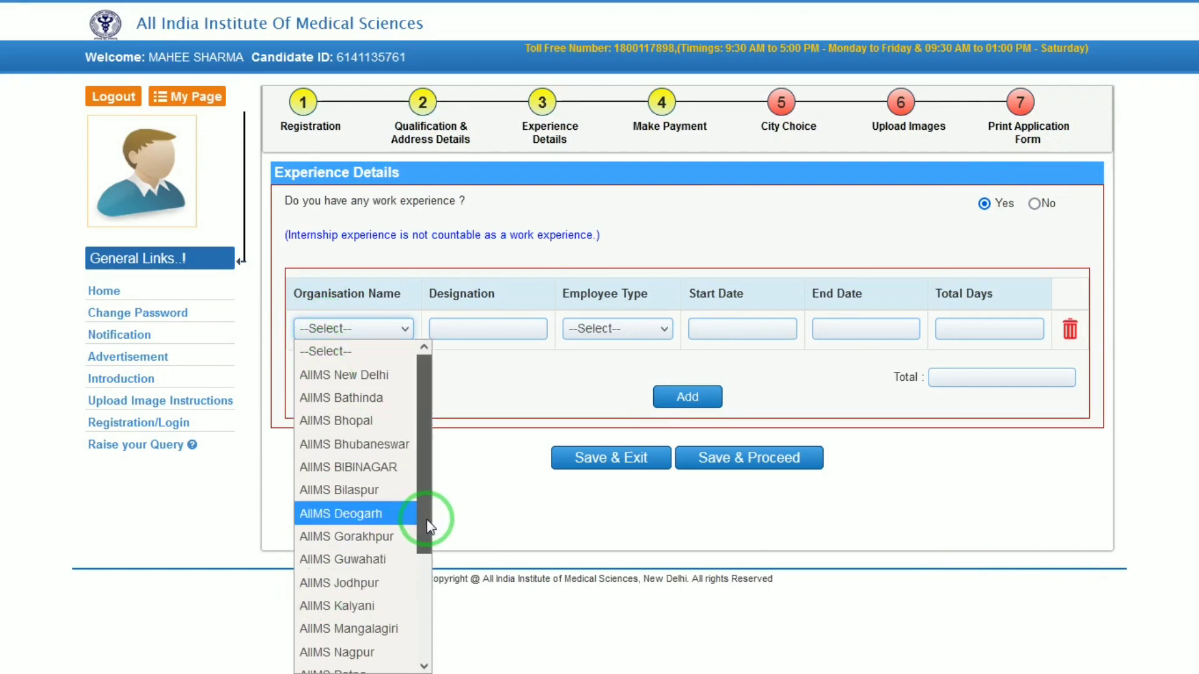
{"action": "left_click_drag", "start_coordinate": [427, 517], "coordinate": [399, 672]}
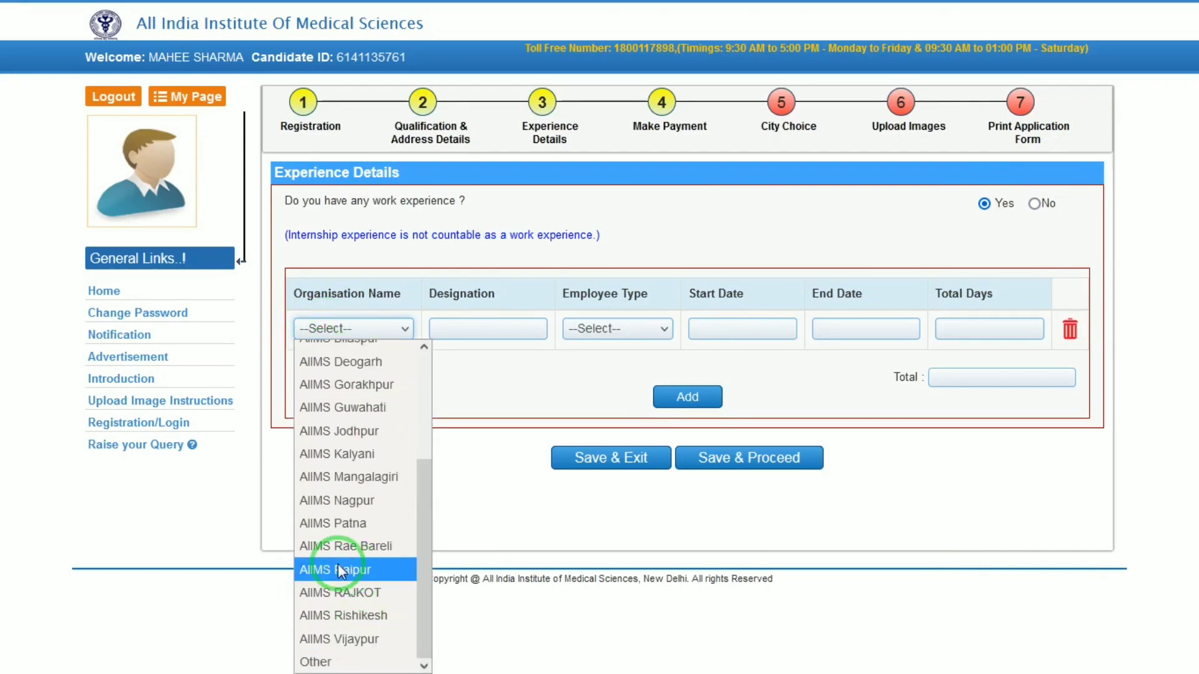
{"action": "left_click", "coordinate": [325, 666]}
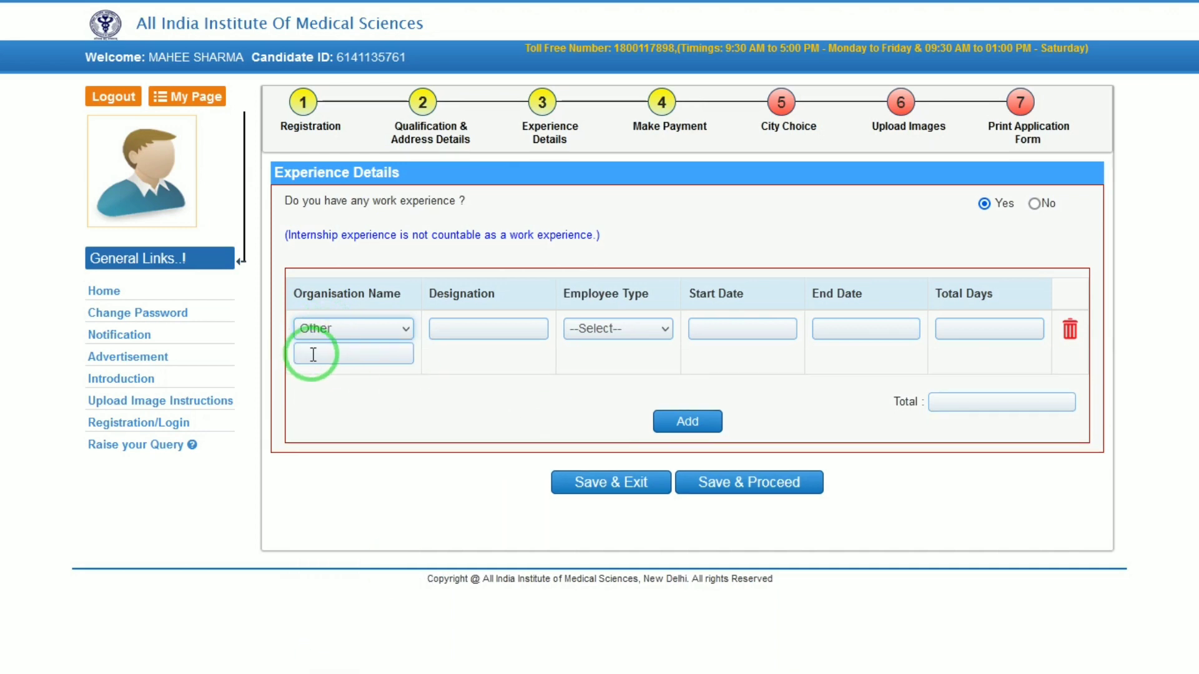
- Name the organisation CHC and enter designation NO
{"action": "left_click", "coordinate": [312, 354]}
{"action": "type", "text": "CHCH"}
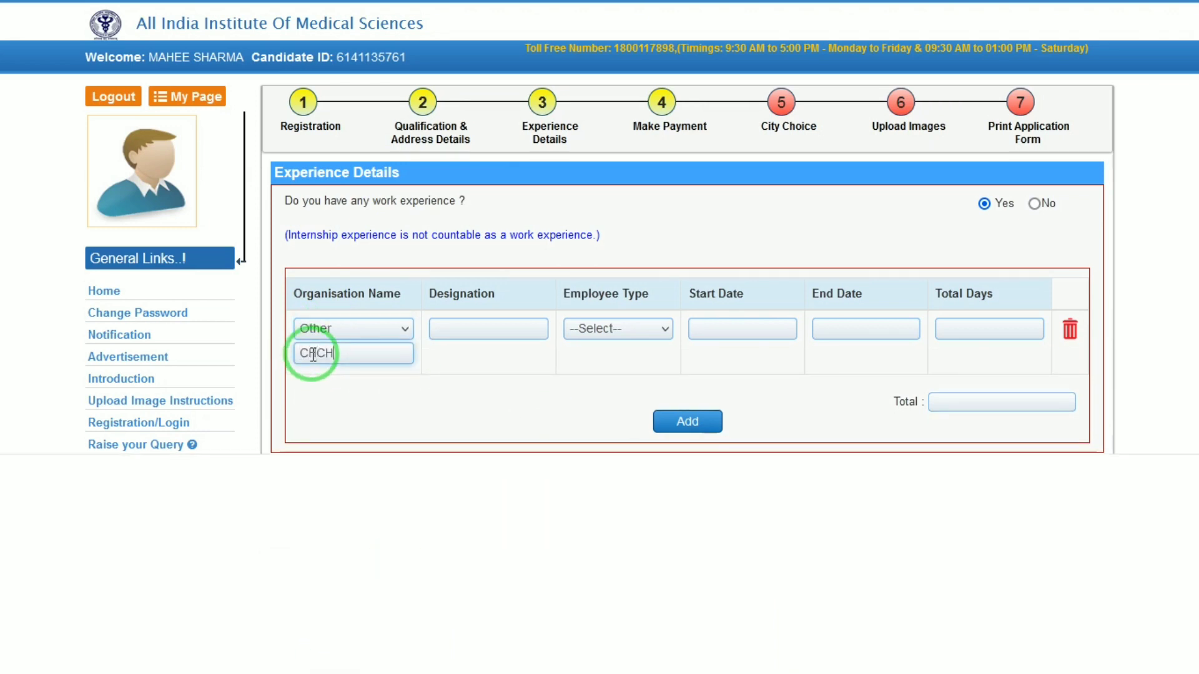
{"action": "key", "text": "F12"}
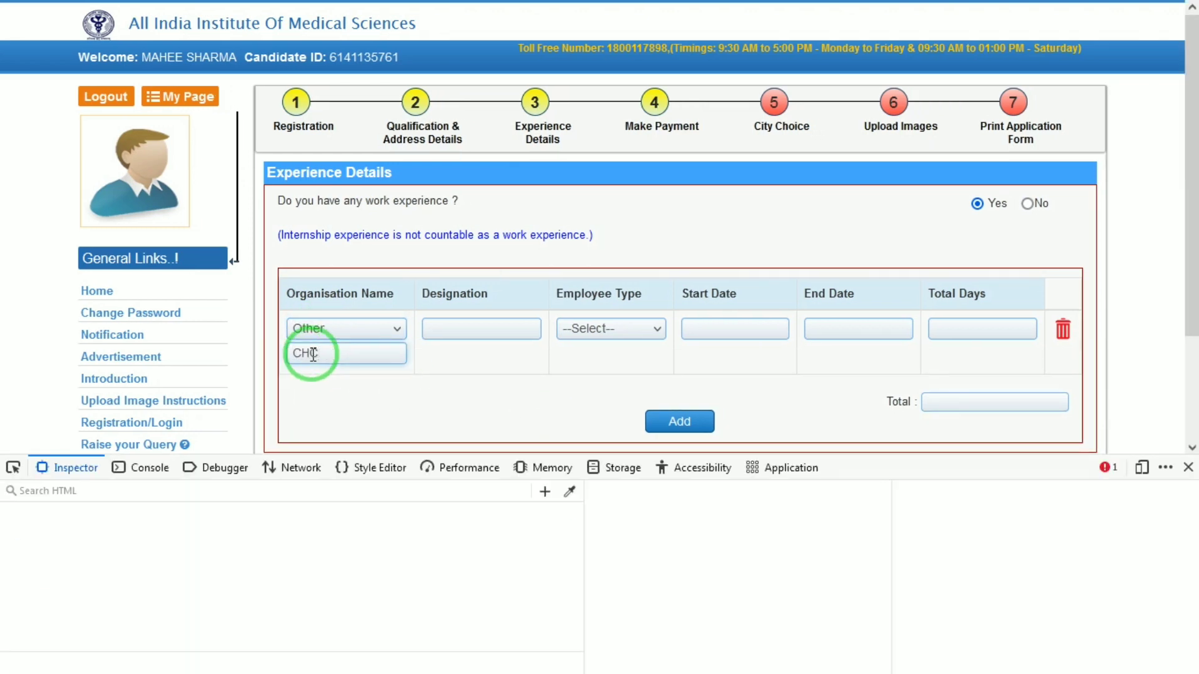
{"action": "left_click", "coordinate": [1187, 468]}
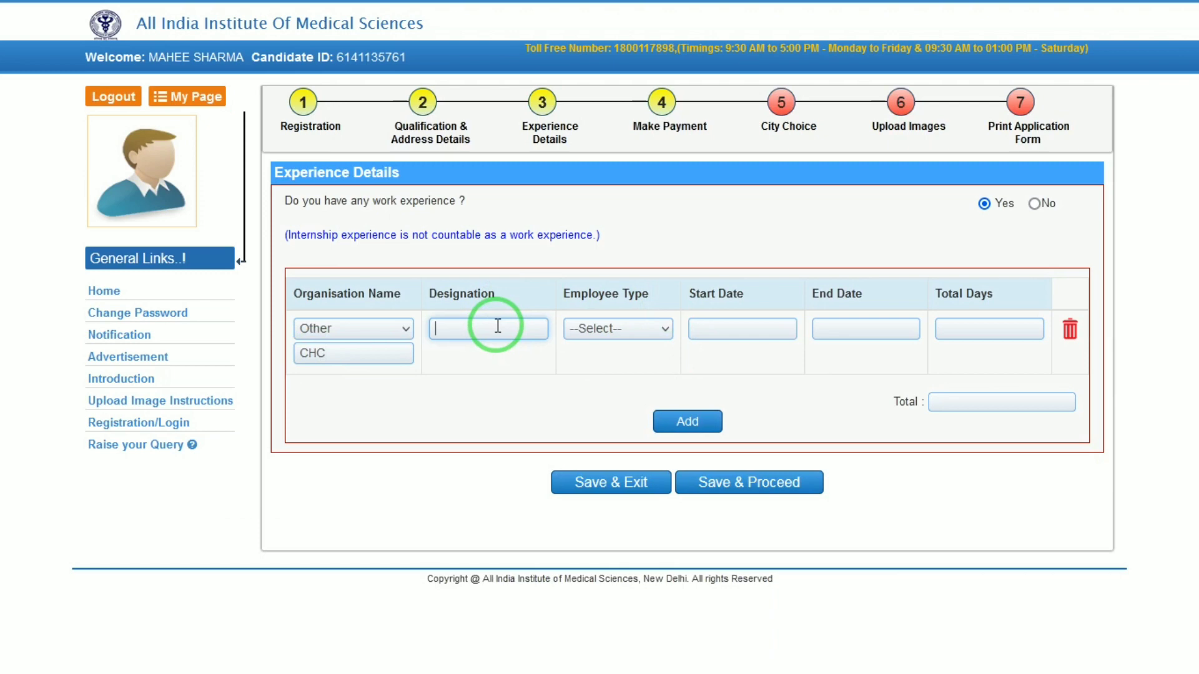
{"action": "type", "text": "NO"}
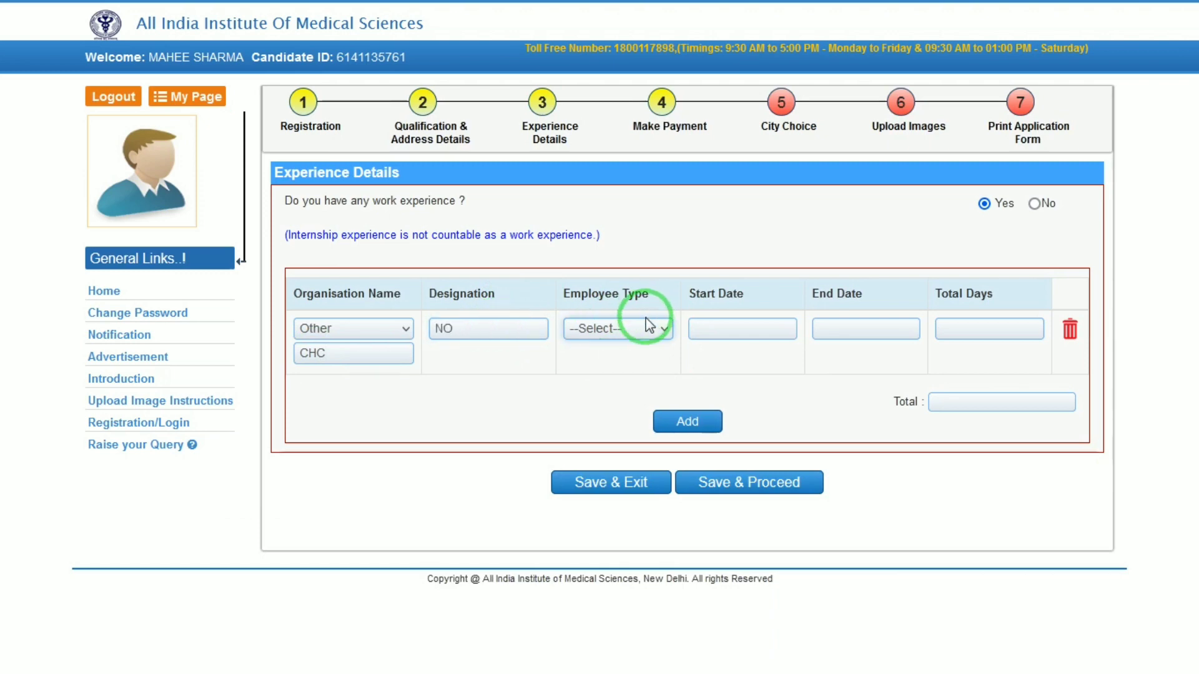
{"action": "left_click", "coordinate": [623, 325]}
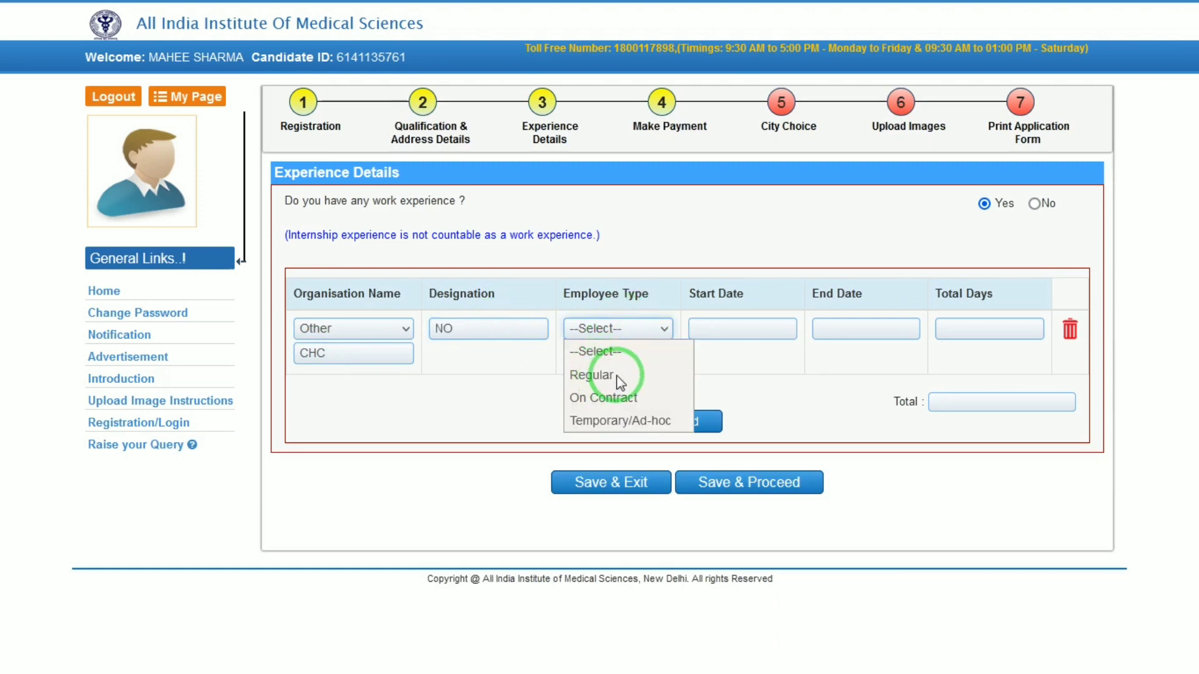
- Mark the employment as Regular with a start date of 01/06/2020
{"action": "left_click", "coordinate": [600, 375]}
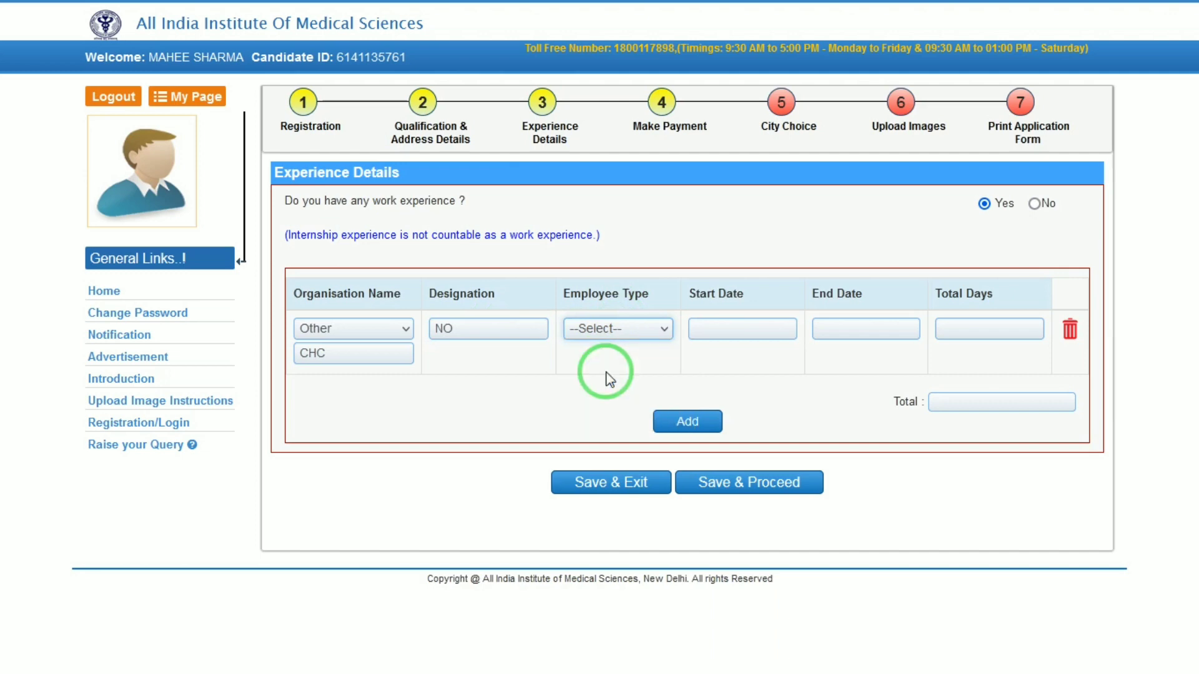
{"action": "left_click", "coordinate": [727, 323]}
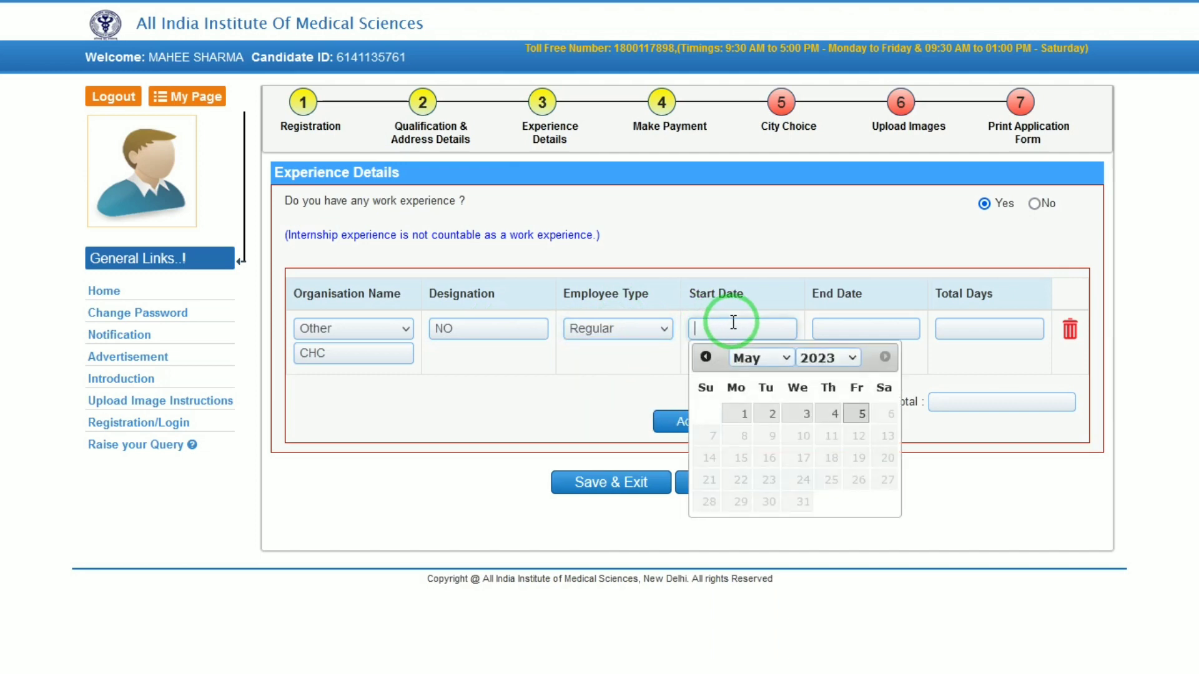
{"action": "left_click", "coordinate": [815, 360]}
{"action": "scroll", "coordinate": [815, 360], "scroll_direction": "up", "scroll_amount": 3}
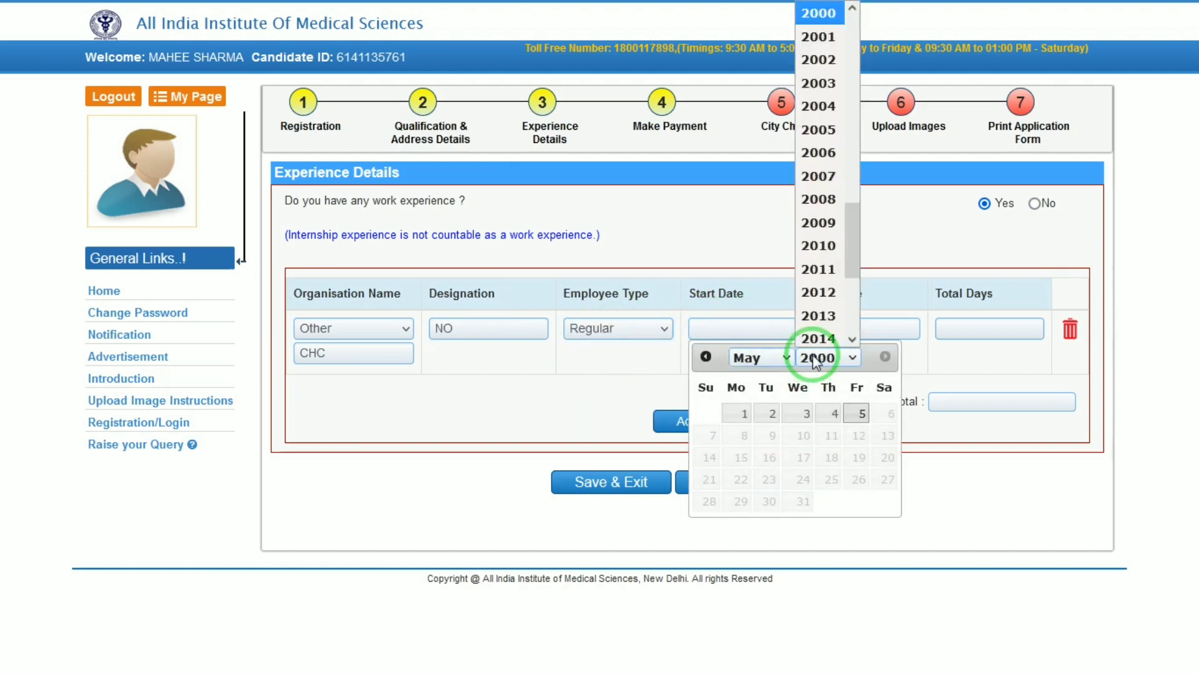
{"action": "left_click", "coordinate": [812, 357]}
{"action": "left_click", "coordinate": [780, 362]}
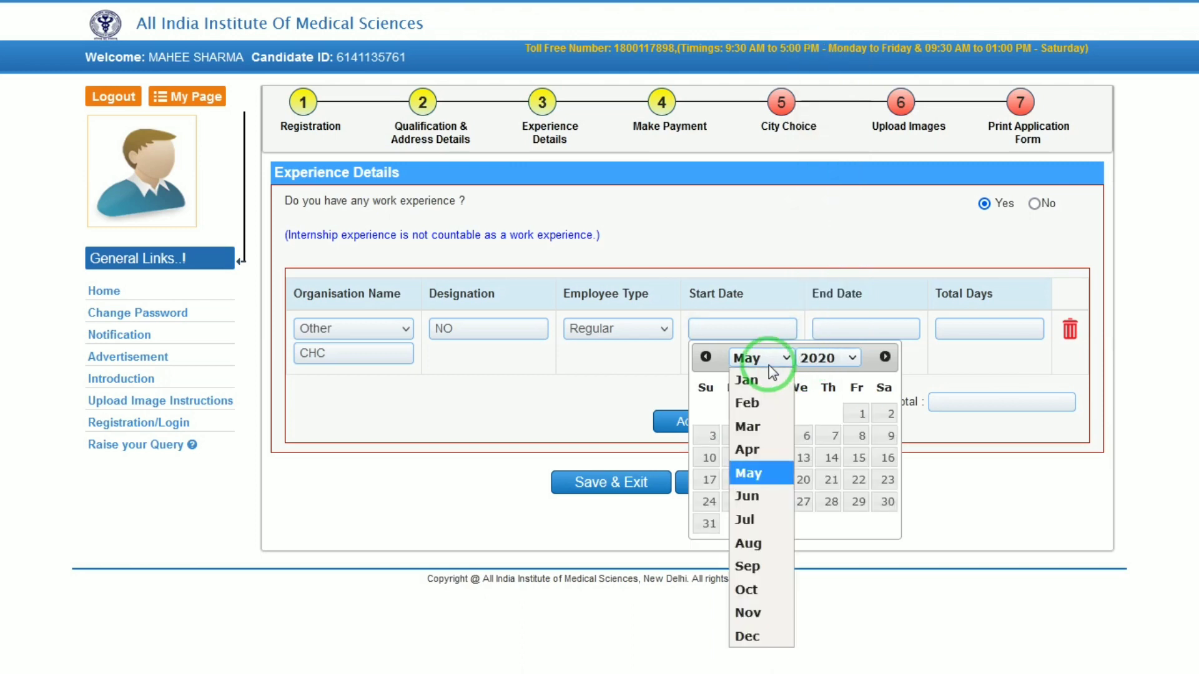
{"action": "left_click", "coordinate": [750, 497]}
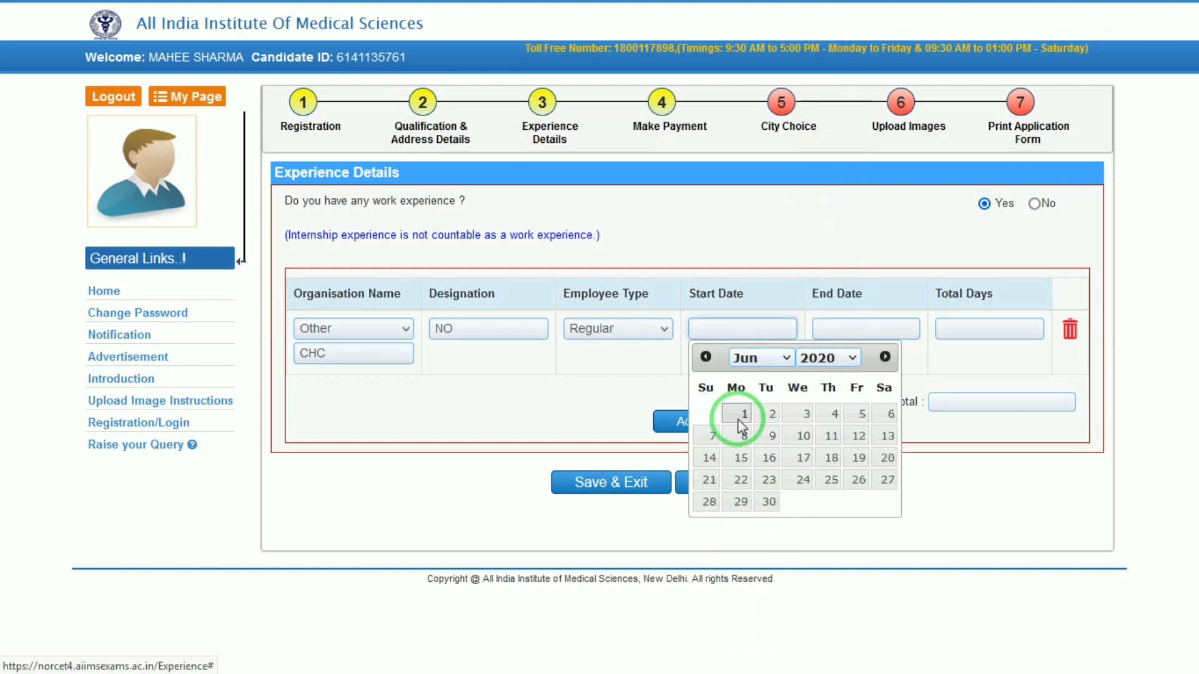
{"action": "left_click", "coordinate": [741, 414]}
- Set the end date to 01/02/2023, giving 975 days of experience
{"action": "left_click", "coordinate": [866, 326]}
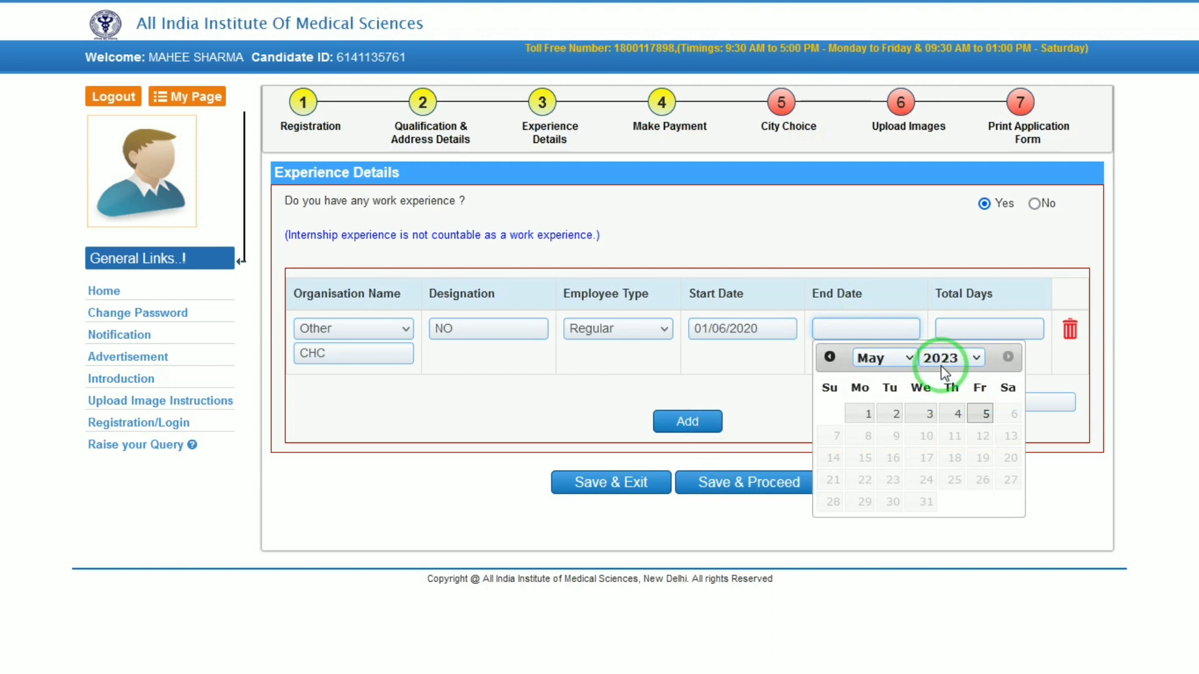
{"action": "left_click", "coordinate": [905, 359]}
{"action": "left_click", "coordinate": [883, 403]}
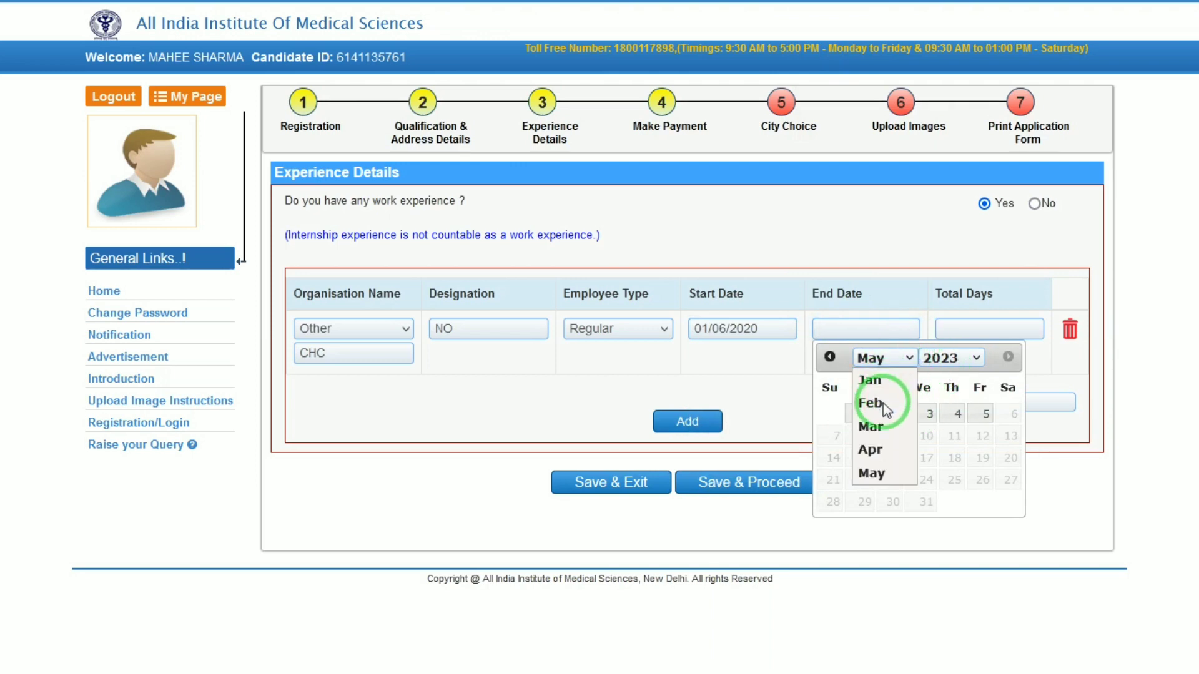
{"action": "left_click", "coordinate": [935, 409]}
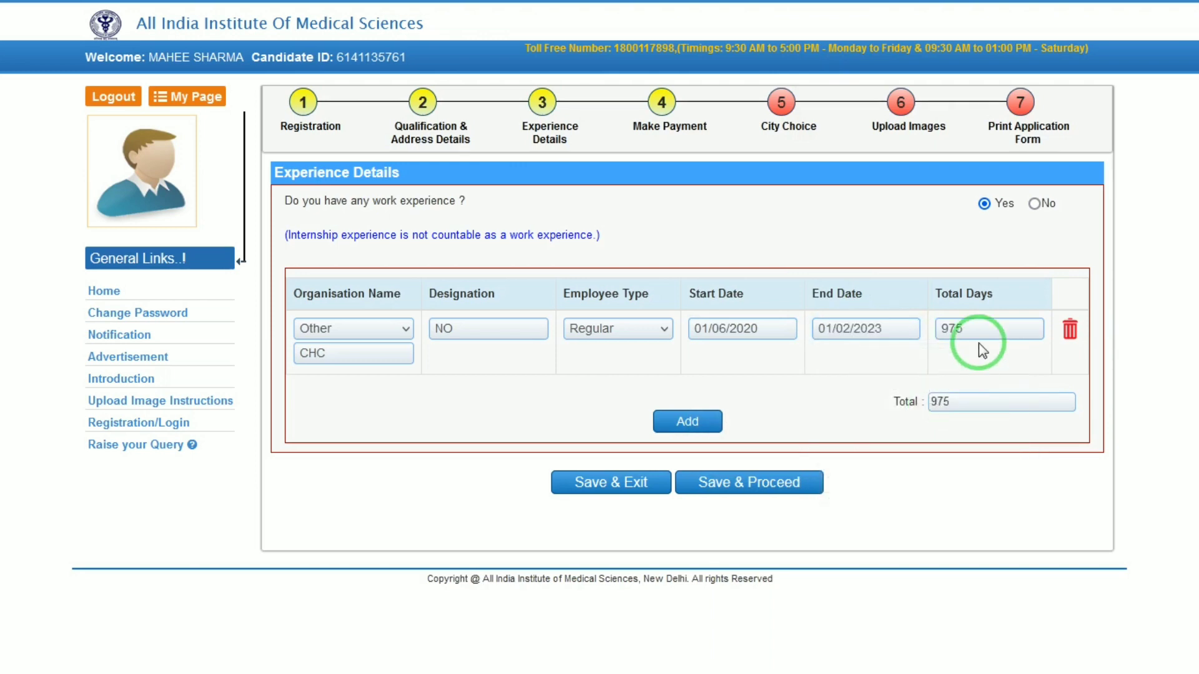
- Delete the empty second experience row that blocked saving
{"action": "left_click", "coordinate": [699, 422]}
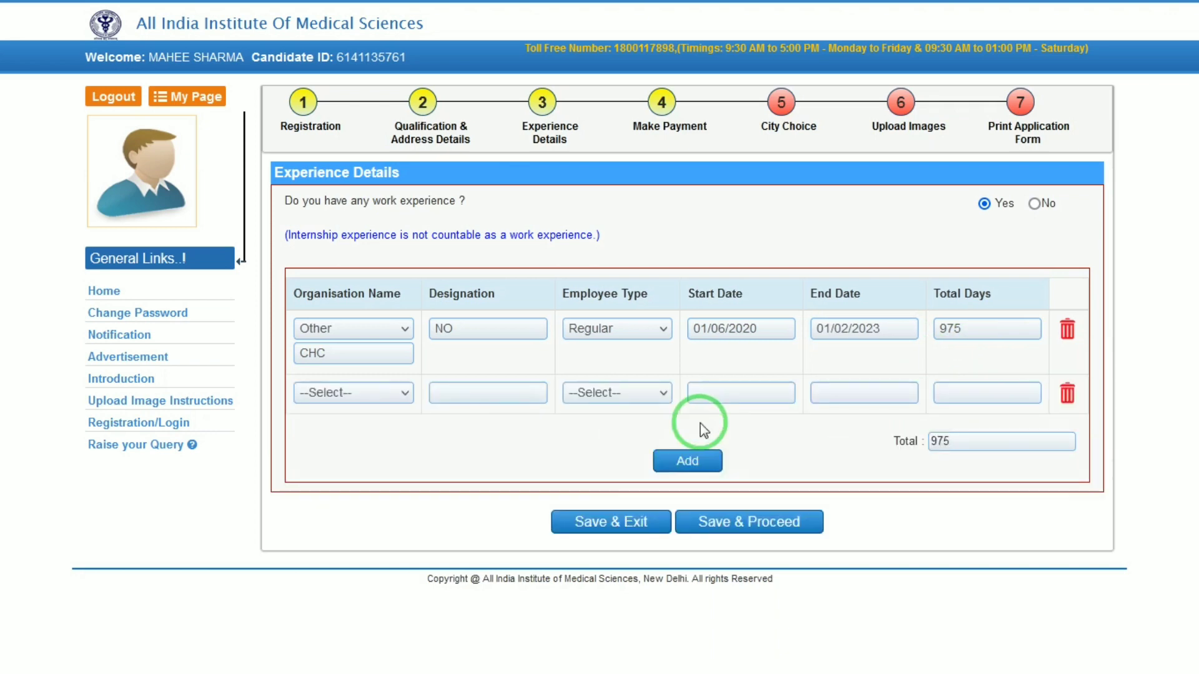
{"action": "left_click", "coordinate": [782, 520]}
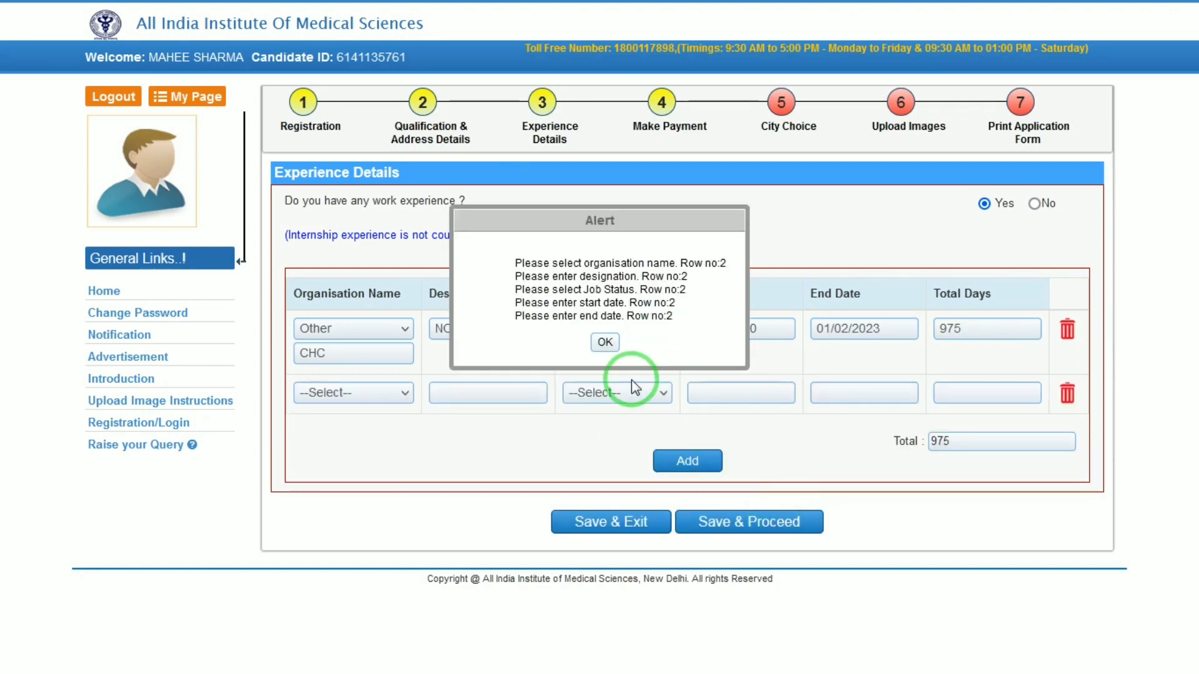
{"action": "left_click", "coordinate": [605, 342]}
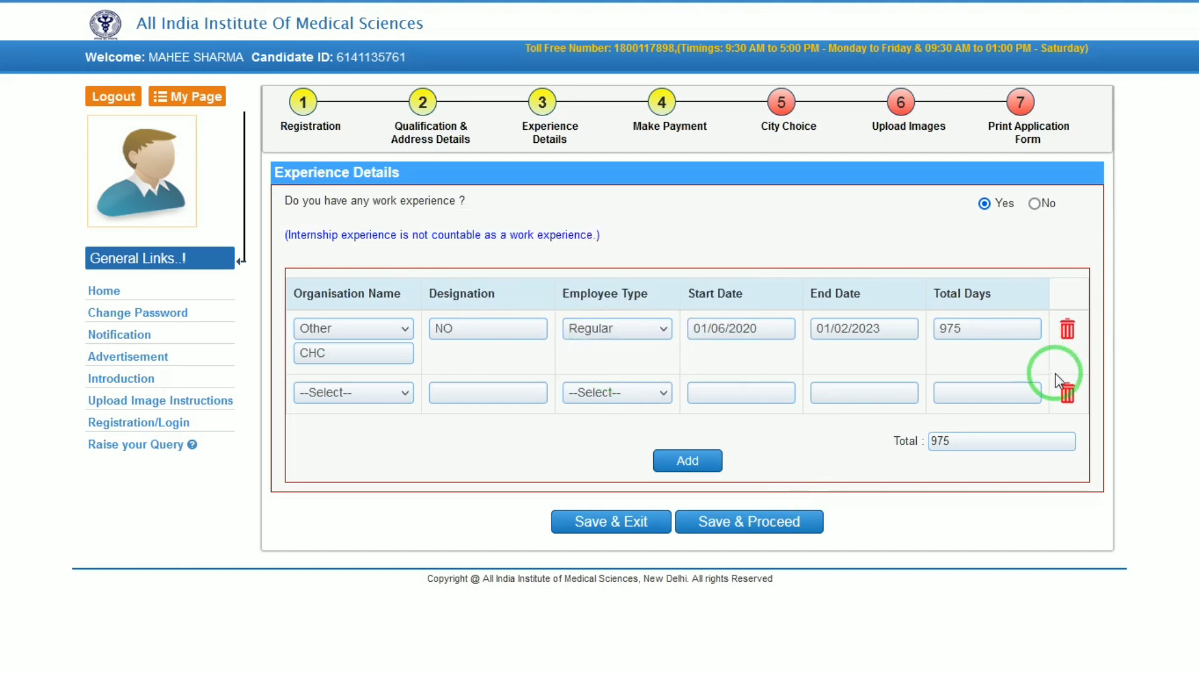
{"action": "left_click", "coordinate": [1062, 391]}
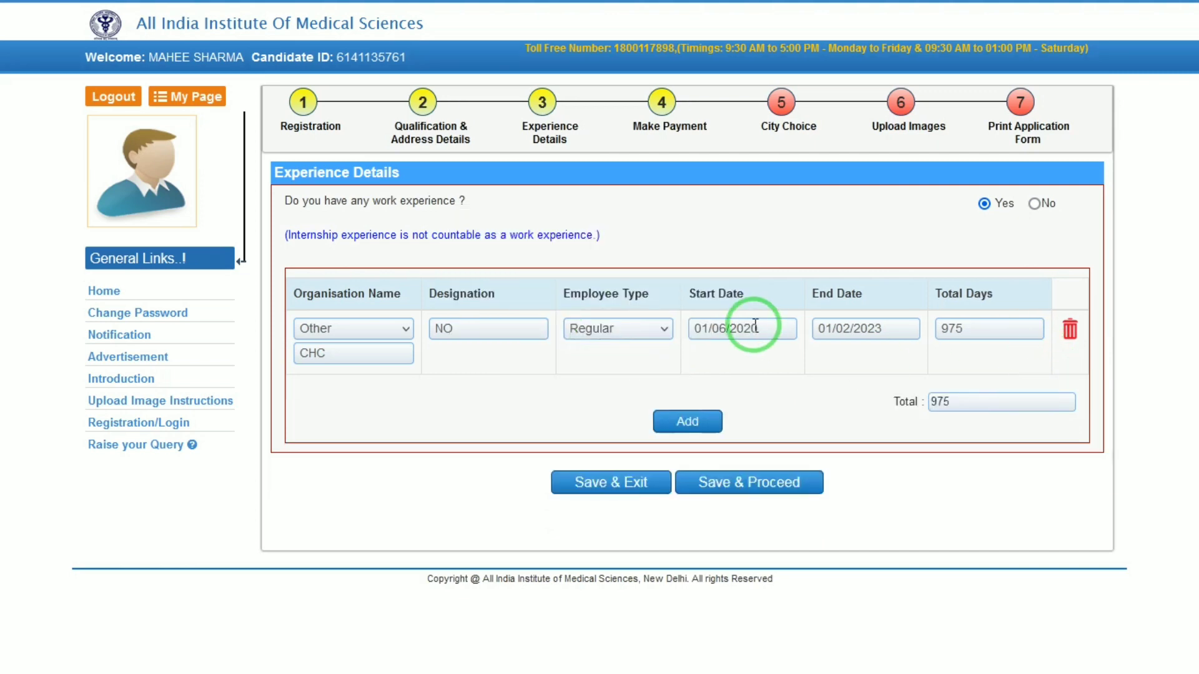
- Save the Experience step and acknowledge its completion message to reach the Rs. 0 exempted receipt
{"action": "left_click", "coordinate": [755, 484]}
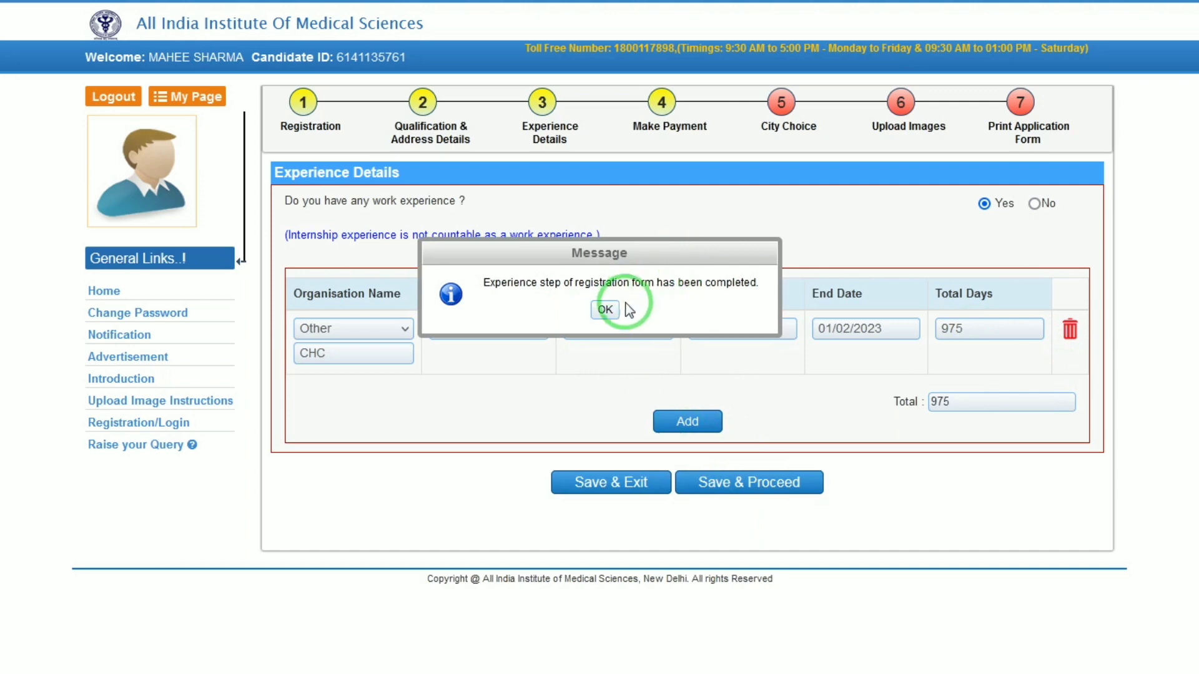
{"action": "left_click", "coordinate": [605, 310]}
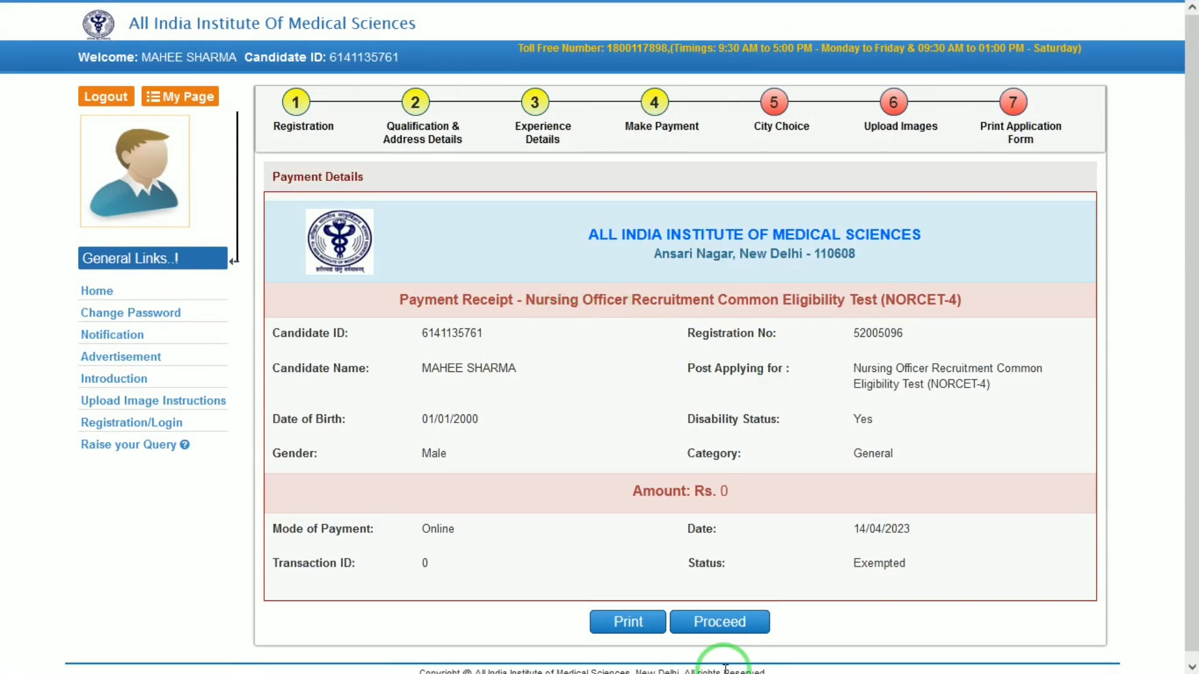
- Set the first exam city preference to ALIGARH, UTTAR PRADESH
{"action": "left_click", "coordinate": [718, 625]}
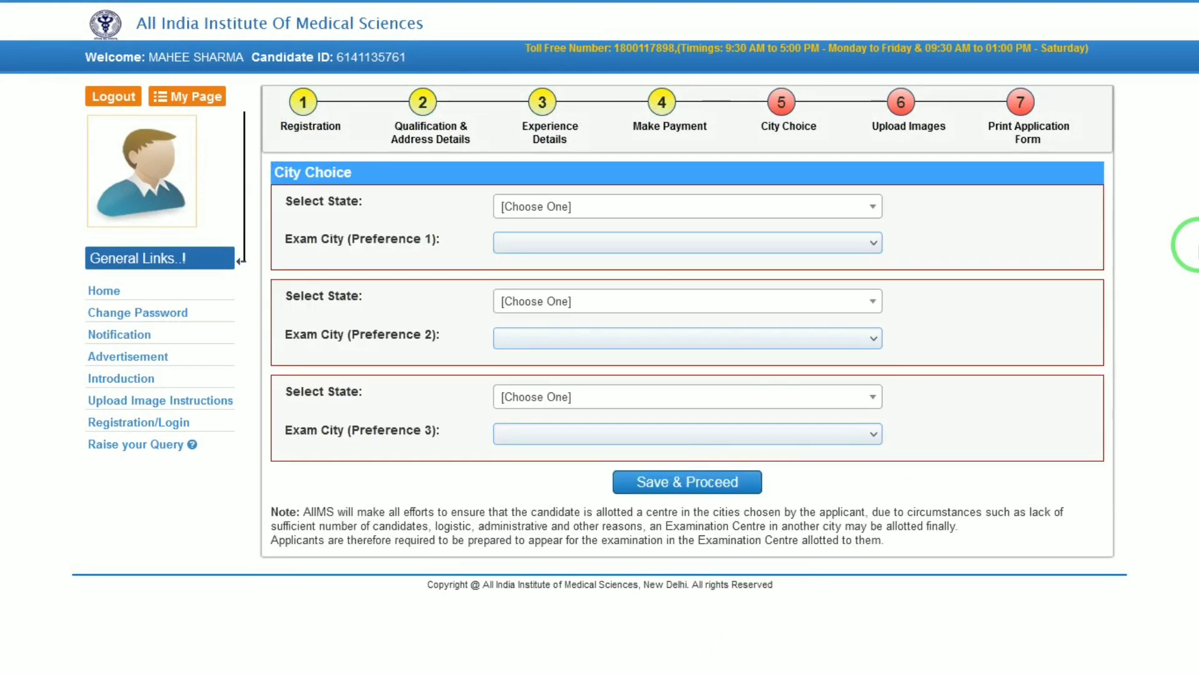
{"action": "left_click", "coordinate": [556, 209]}
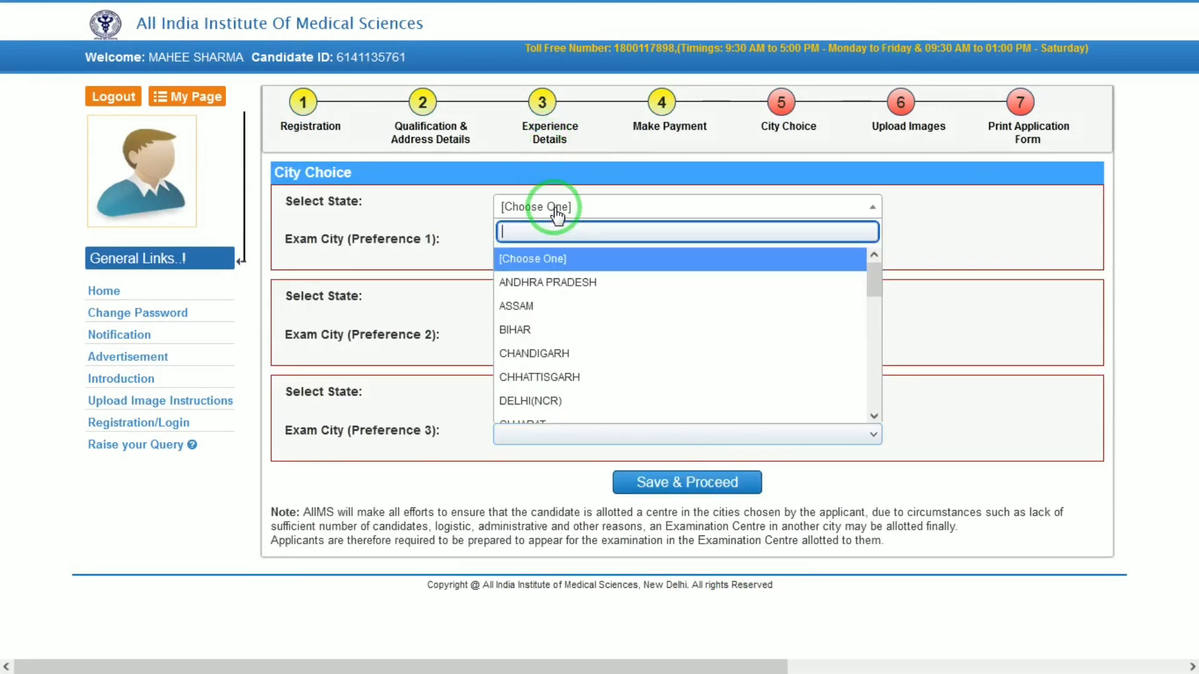
{"action": "type", "text": "g"}
{"action": "key", "text": "Return"}
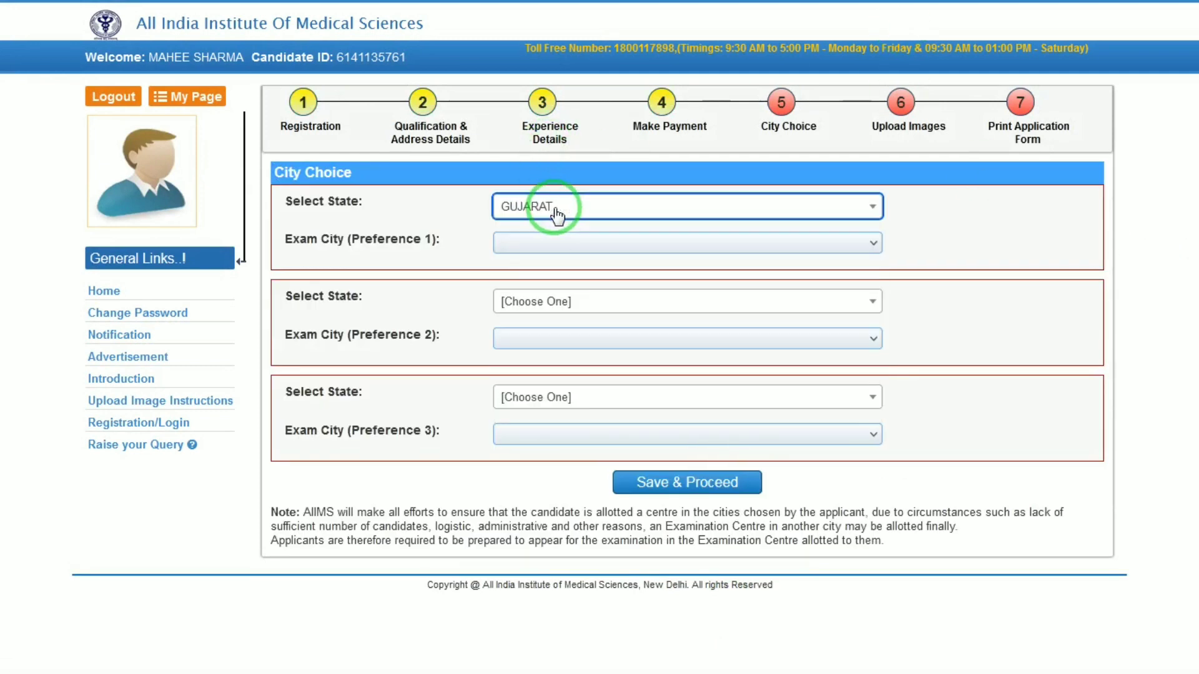
{"action": "left_click", "coordinate": [556, 210]}
{"action": "type", "text": "UTT"}
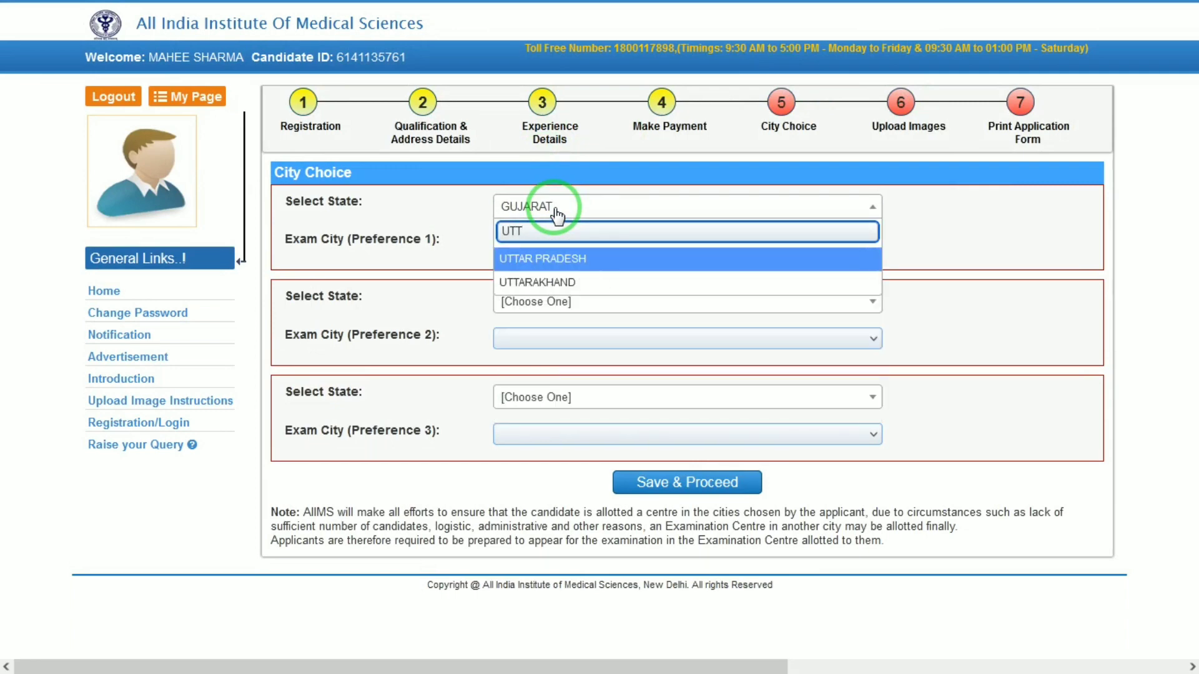
{"action": "key", "text": "Return"}
{"action": "left_click", "coordinate": [612, 247]}
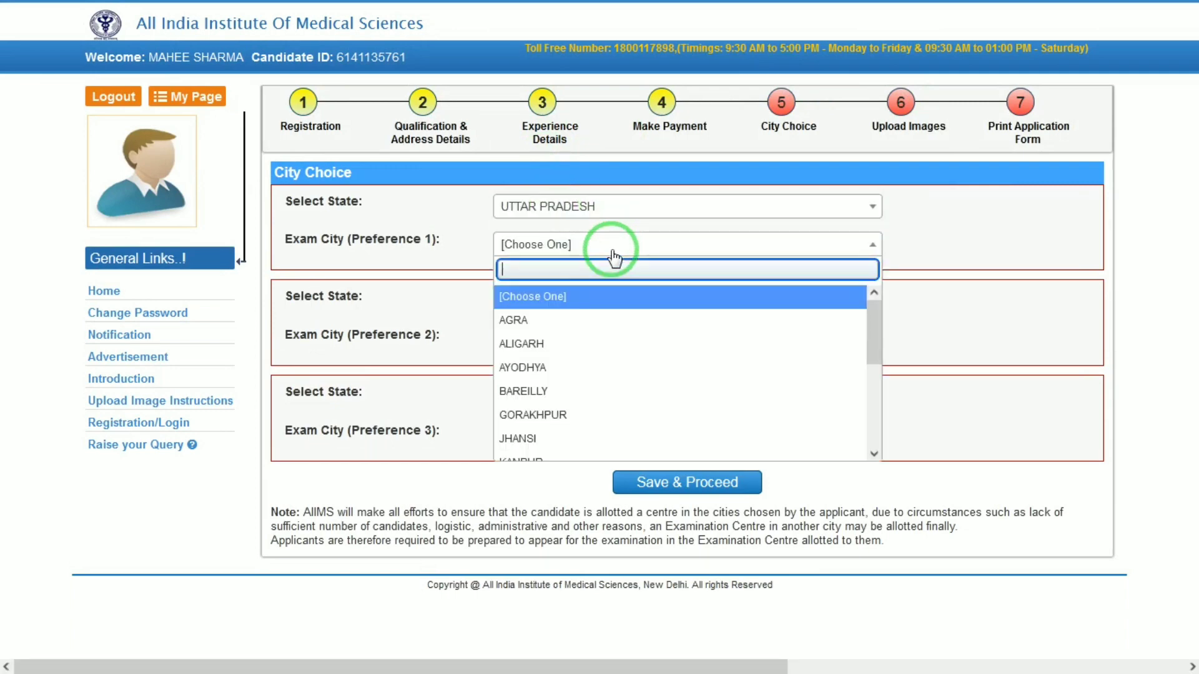
{"action": "left_click", "coordinate": [554, 350]}
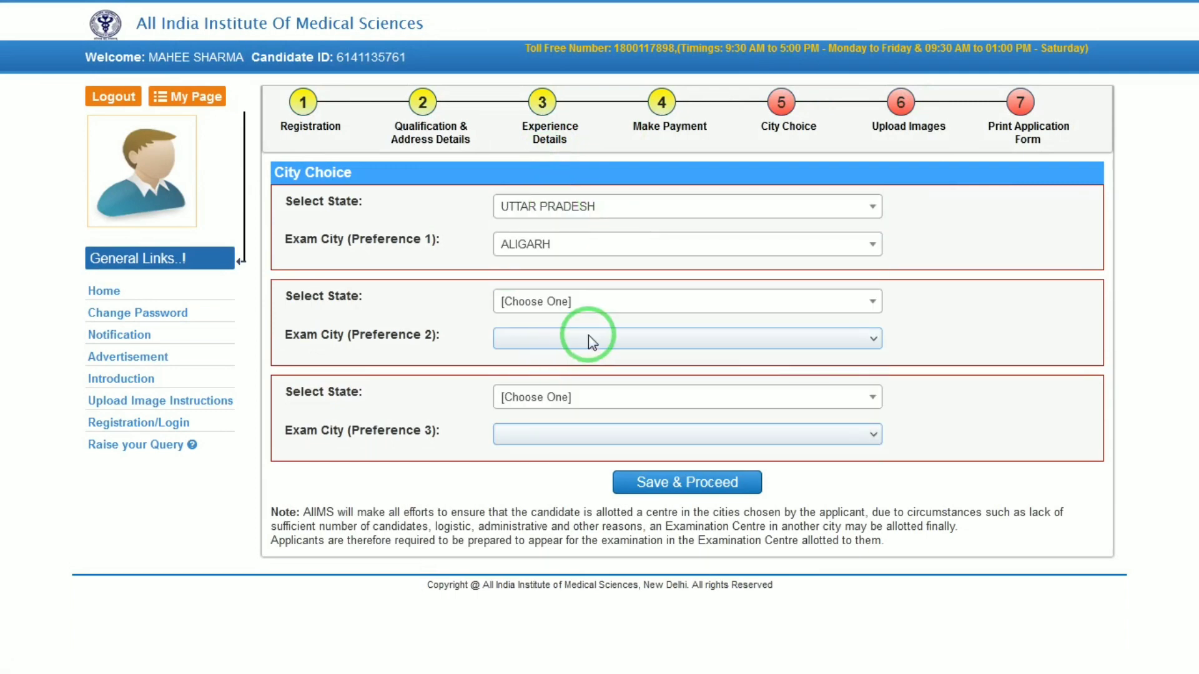
- Add JORHAT and GUWAHATI (ASSAM) as second and third preferences and save the City Choice step
{"action": "left_click", "coordinate": [572, 301]}
{"action": "left_click", "coordinate": [530, 401]}
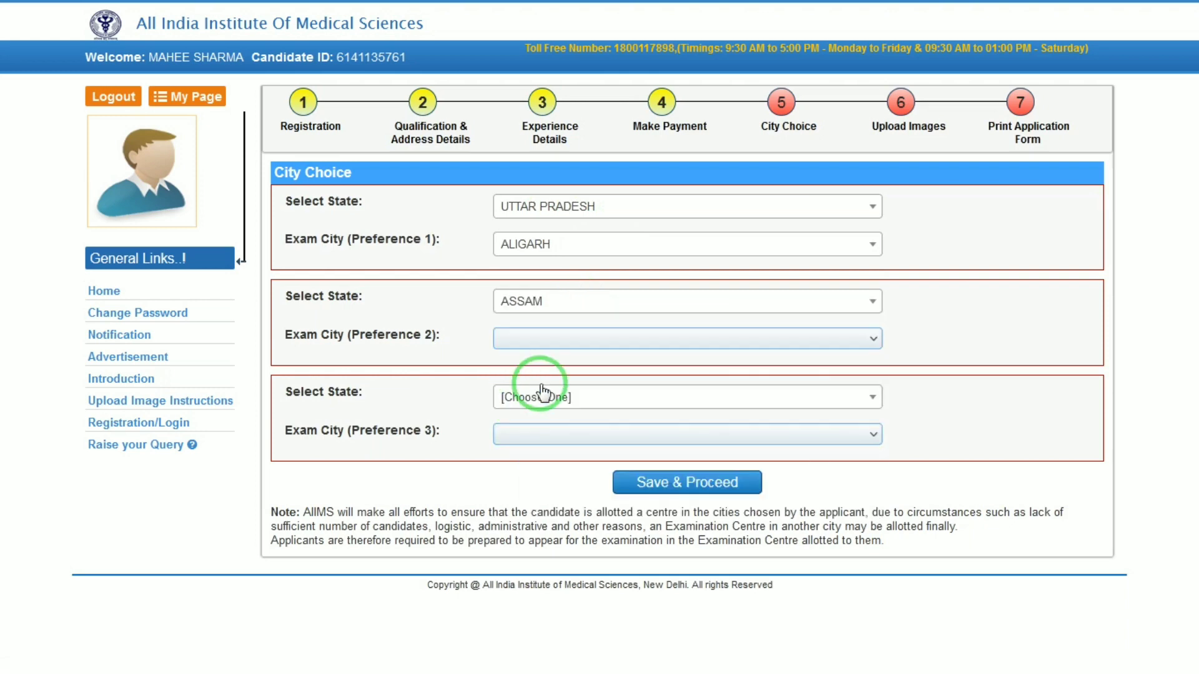
{"action": "left_click", "coordinate": [604, 342]}
{"action": "left_click", "coordinate": [542, 461]}
{"action": "left_click", "coordinate": [604, 400]}
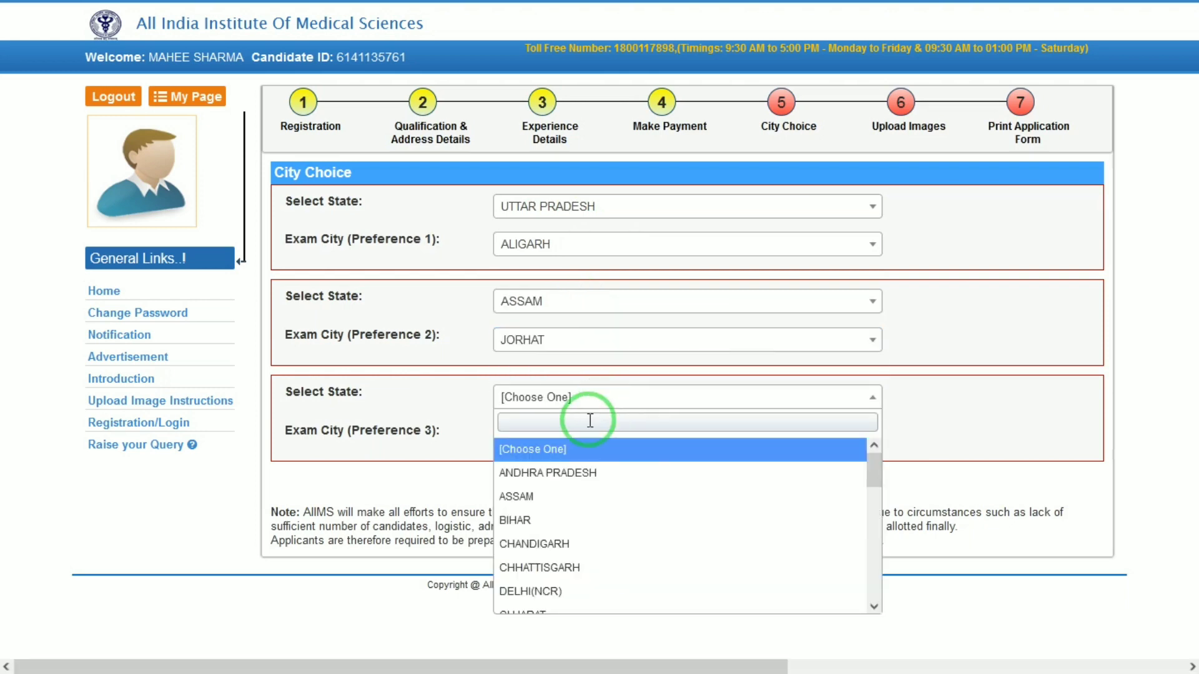
{"action": "left_click", "coordinate": [558, 498]}
{"action": "left_click", "coordinate": [650, 434]}
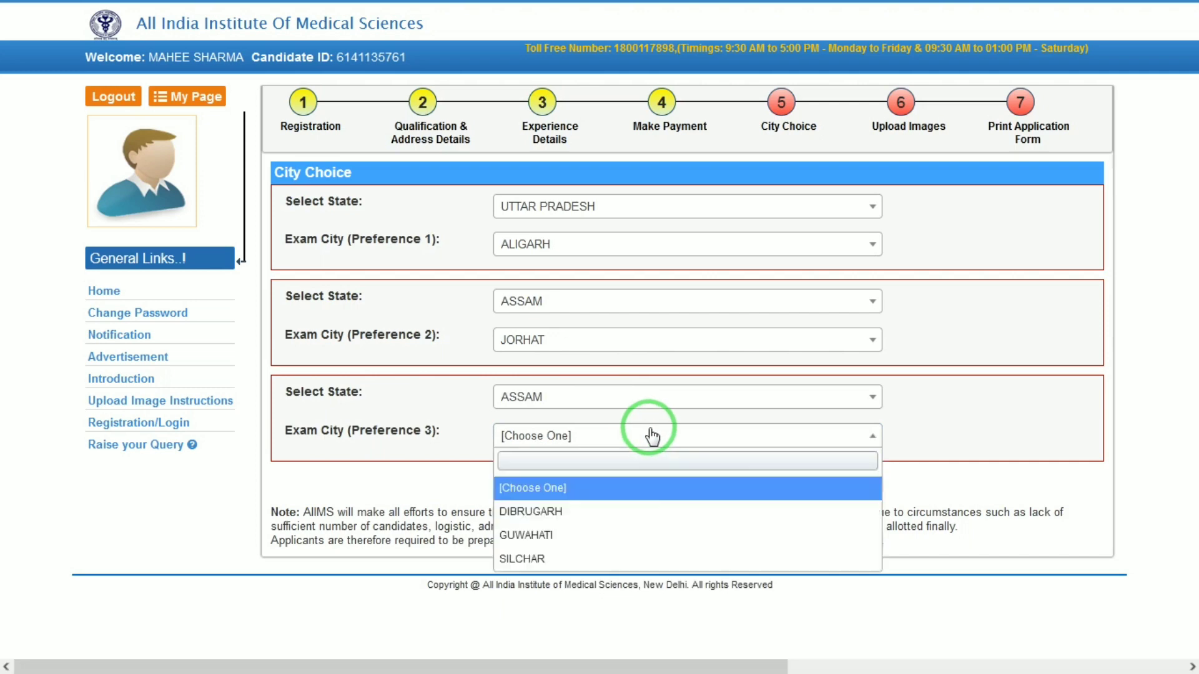
{"action": "left_click", "coordinate": [572, 543]}
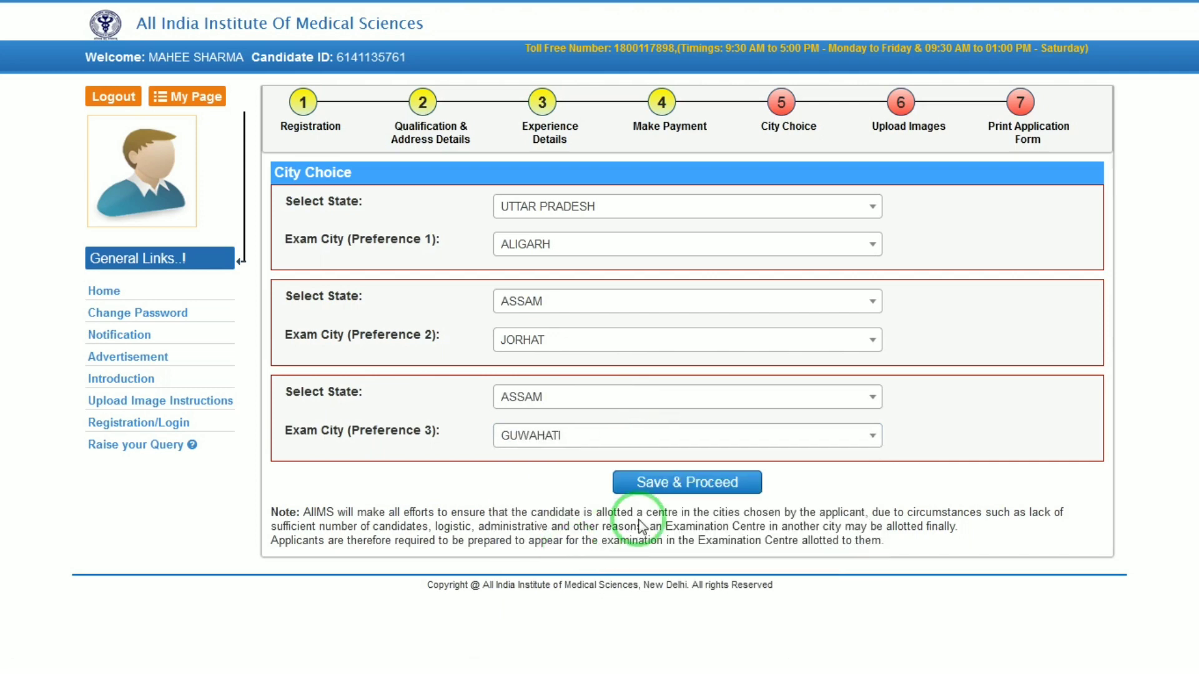
{"action": "left_click", "coordinate": [716, 483]}
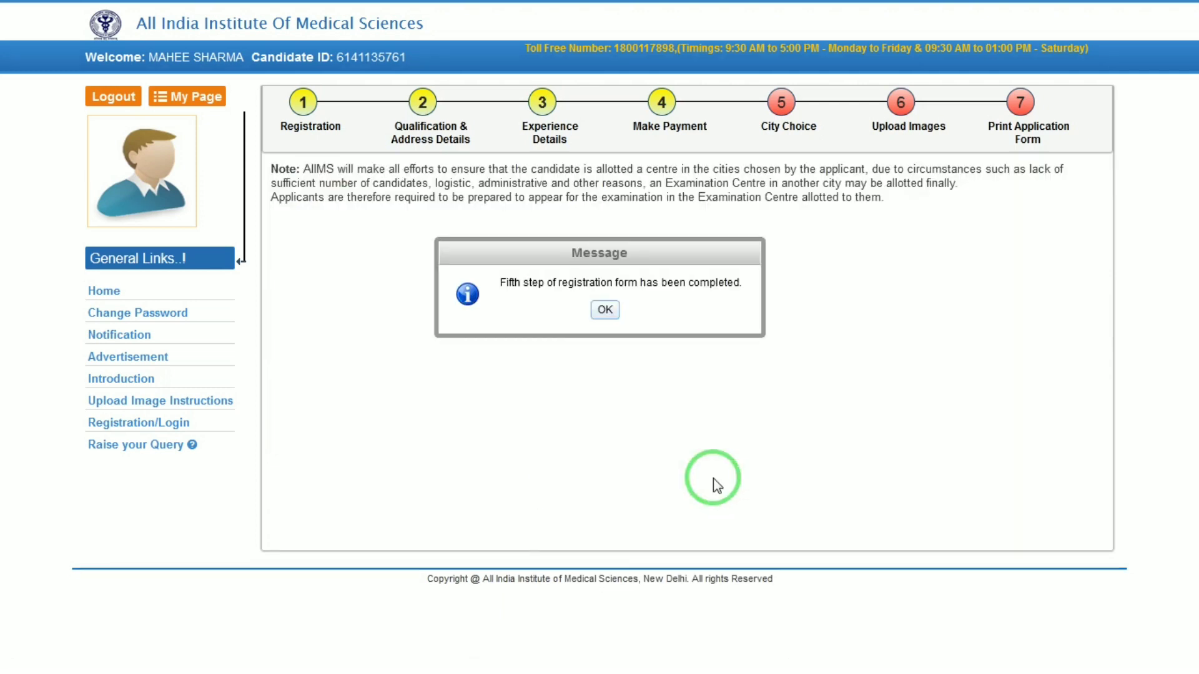
{"action": "left_click", "coordinate": [604, 310]}
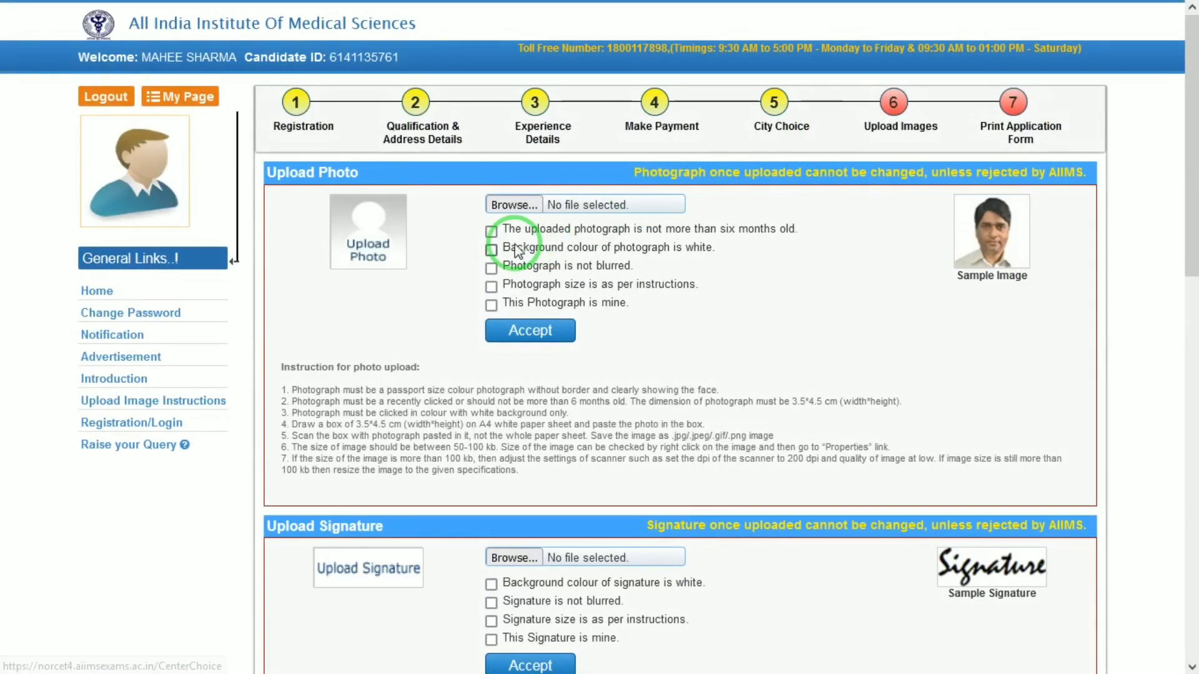
- Try uploading file 1 from D:\document as the photograph, which is rejected as under 50 KB
{"action": "left_click", "coordinate": [517, 206]}
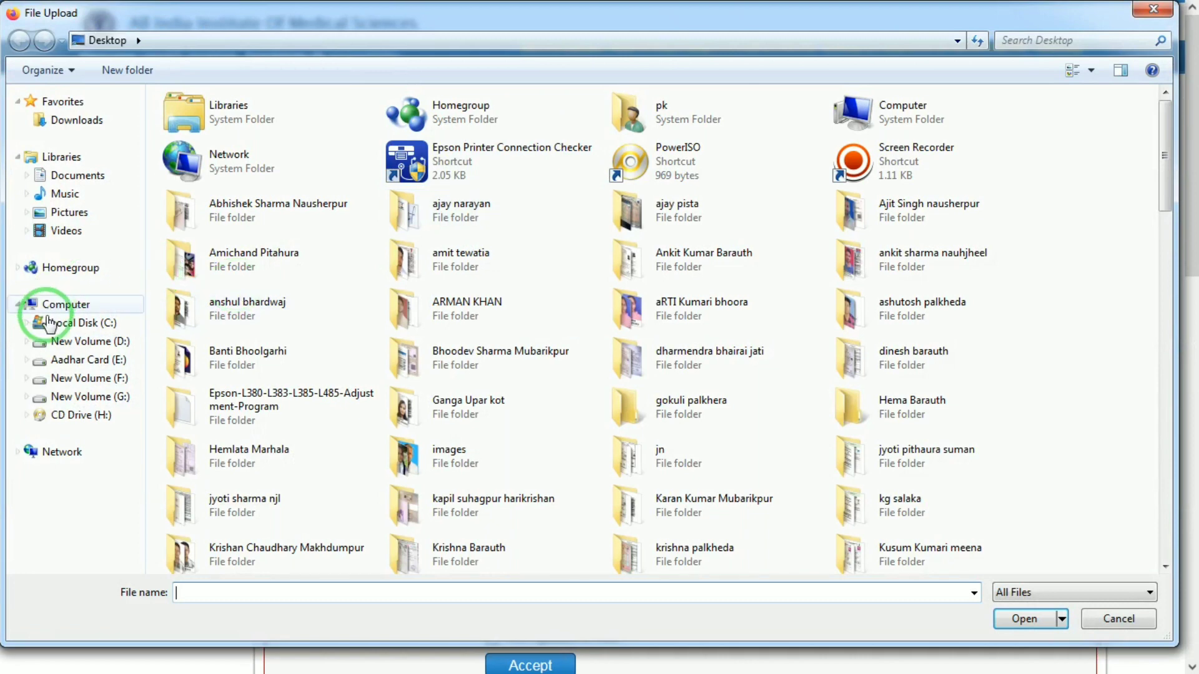
{"action": "left_click", "coordinate": [60, 342]}
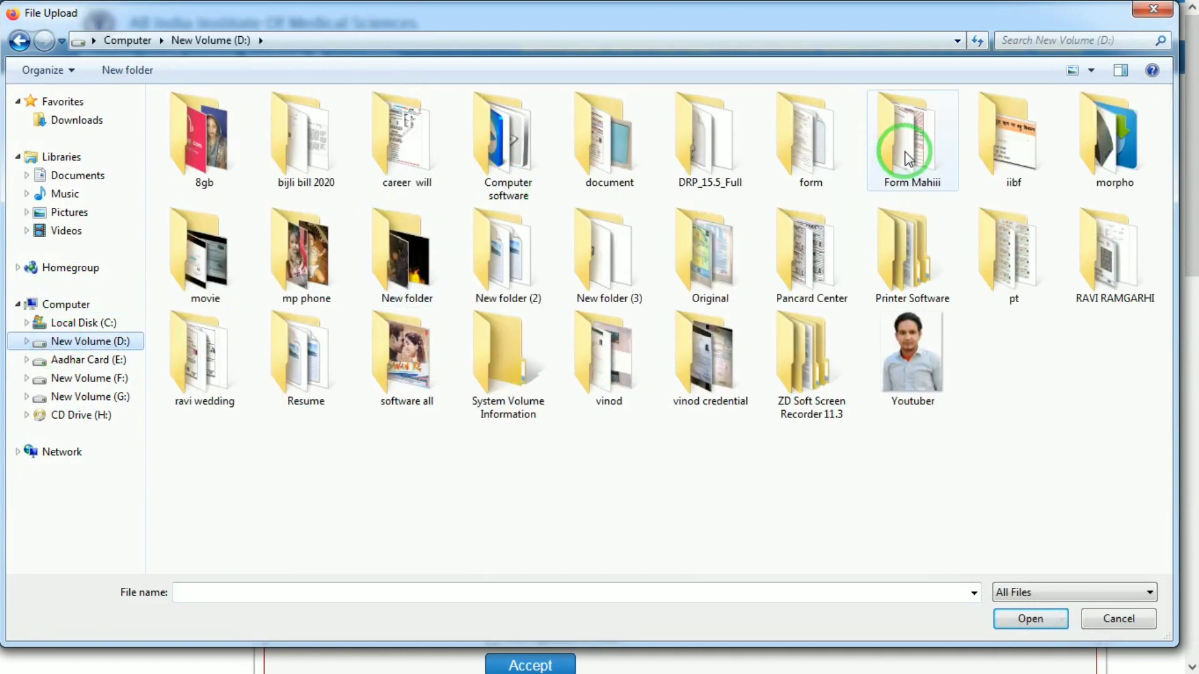
{"action": "left_click", "coordinate": [627, 163]}
{"action": "double_click", "coordinate": [627, 163]}
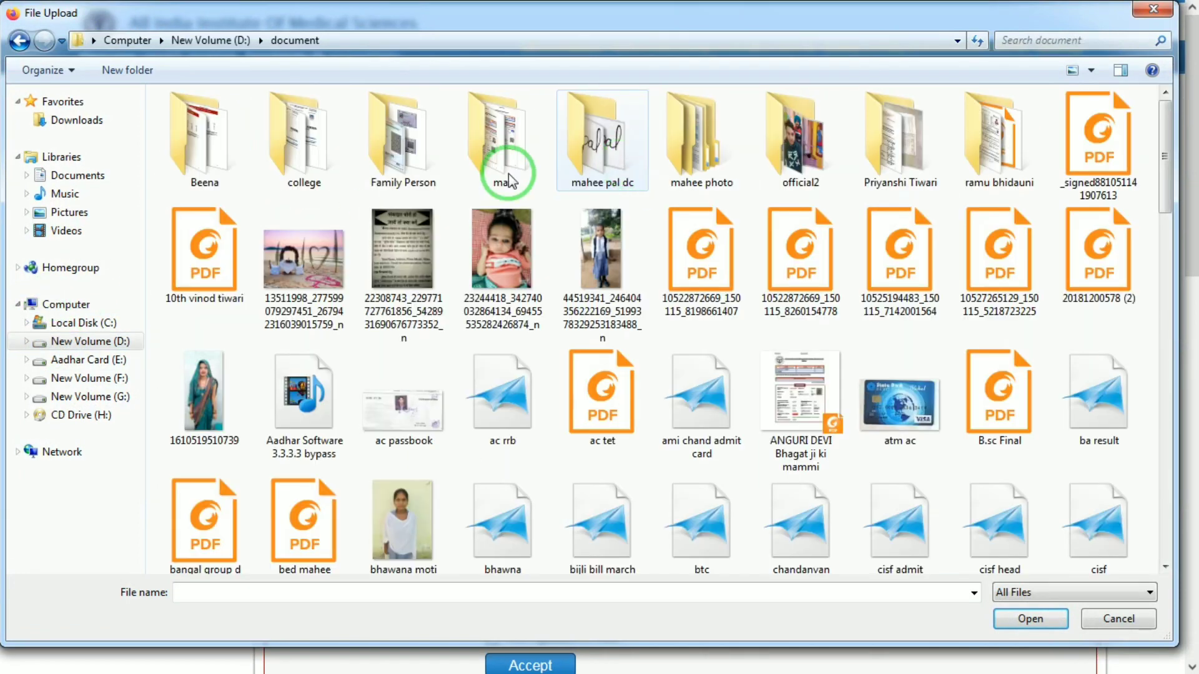
{"action": "double_click", "coordinate": [615, 160]}
{"action": "double_click", "coordinate": [240, 239]}
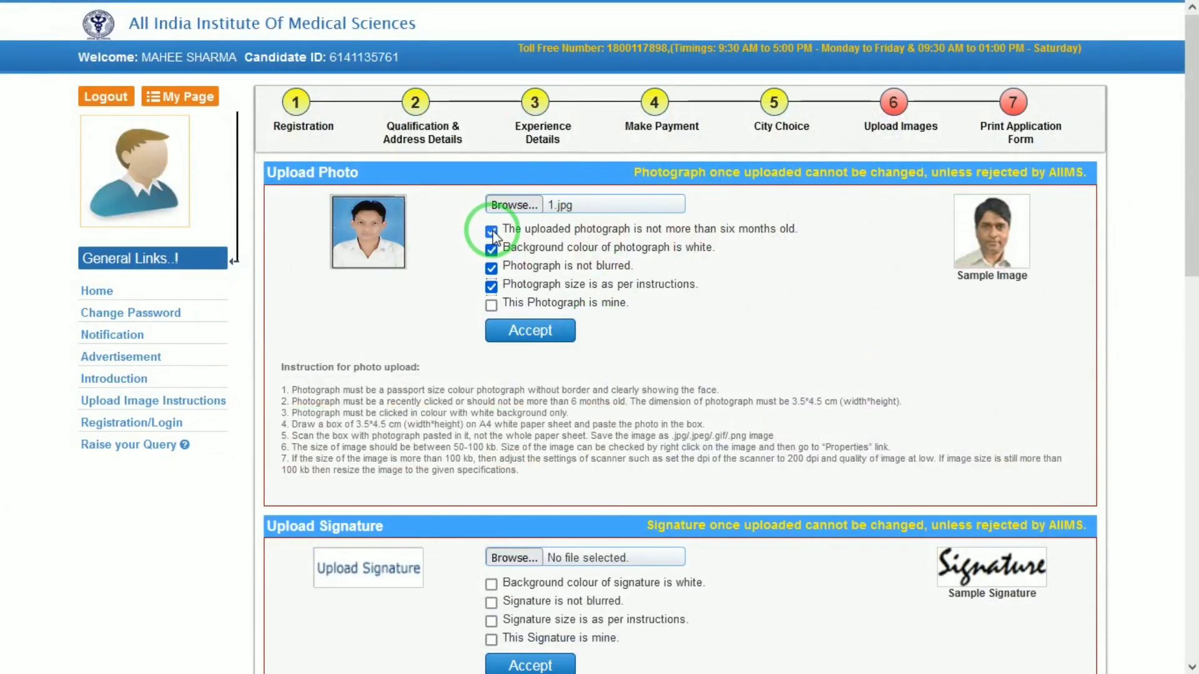
{"action": "left_click", "coordinate": [532, 329]}
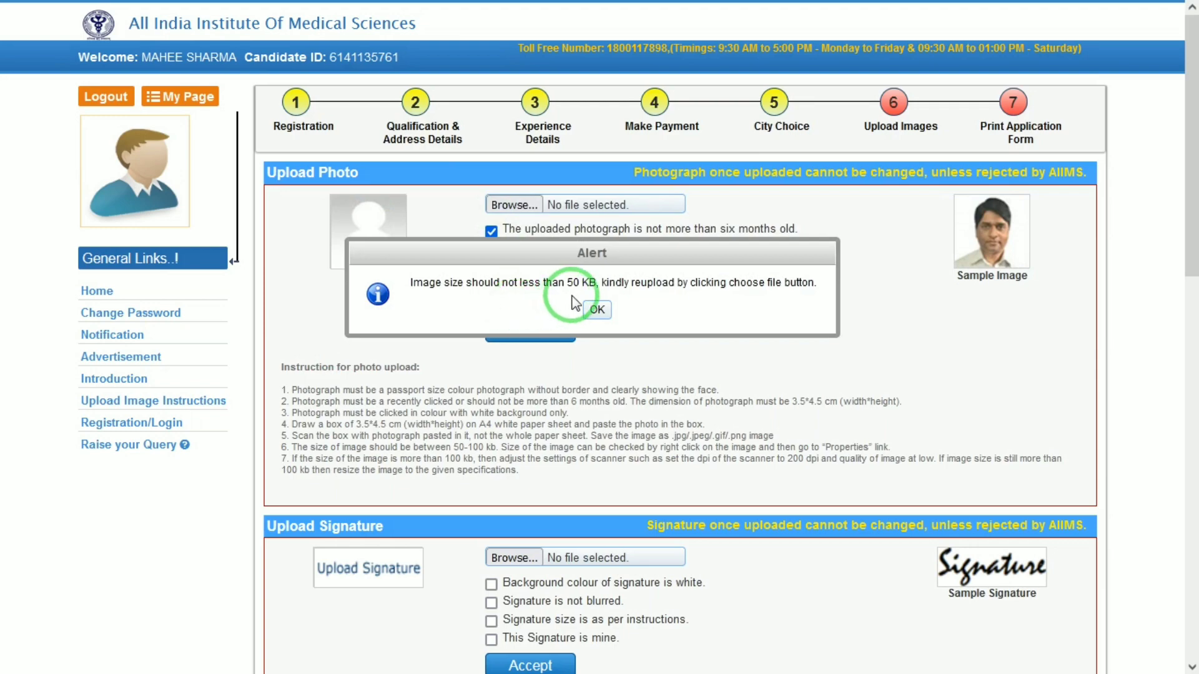
{"action": "left_click", "coordinate": [598, 310]}
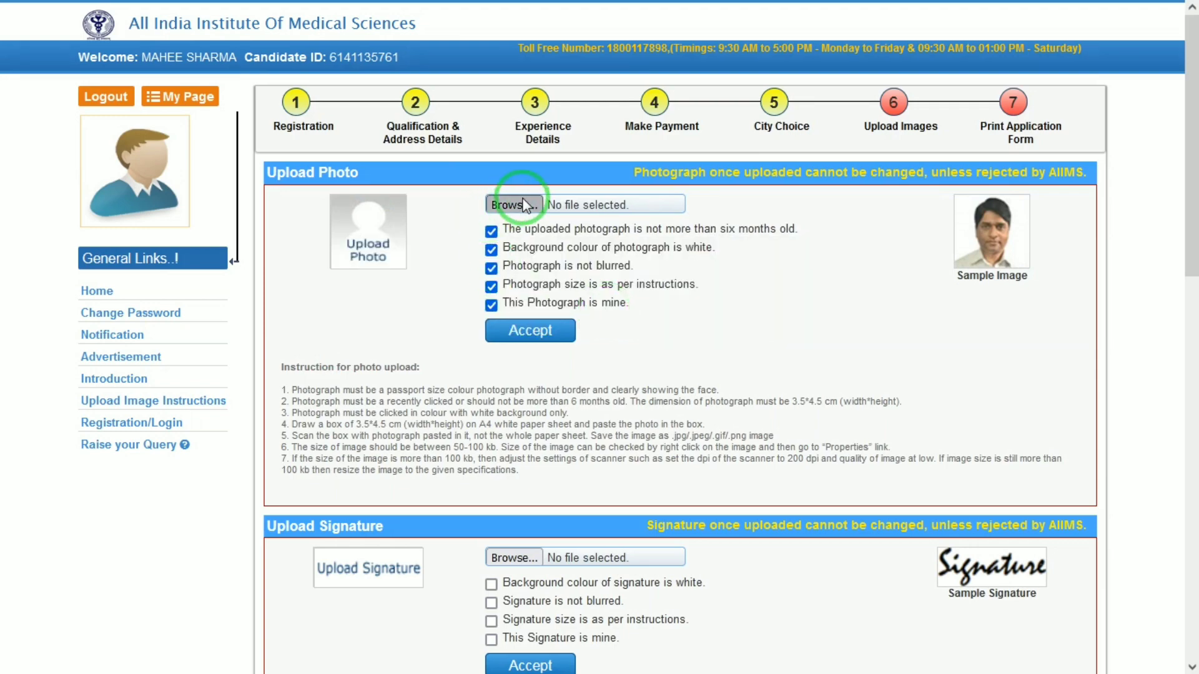
- Upload POOOOO.jpg as the candidate photograph instead
{"action": "left_click", "coordinate": [509, 204]}
{"action": "left_click", "coordinate": [1172, 384]}
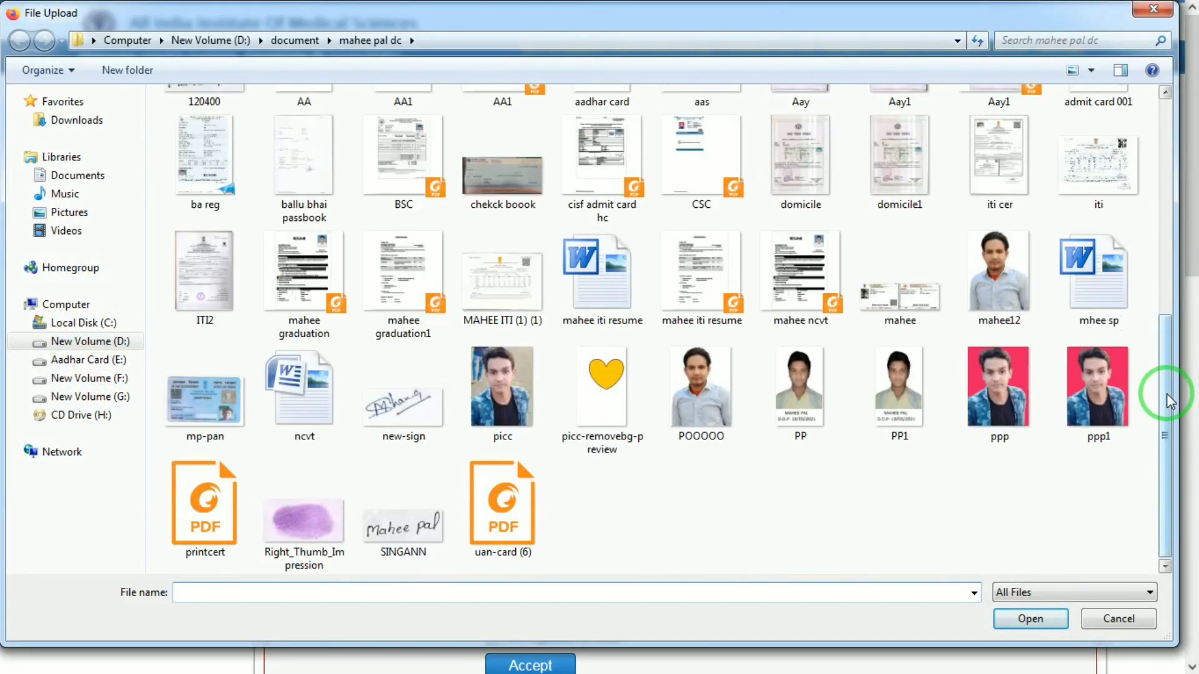
{"action": "left_click", "coordinate": [695, 403]}
{"action": "double_click", "coordinate": [691, 399]}
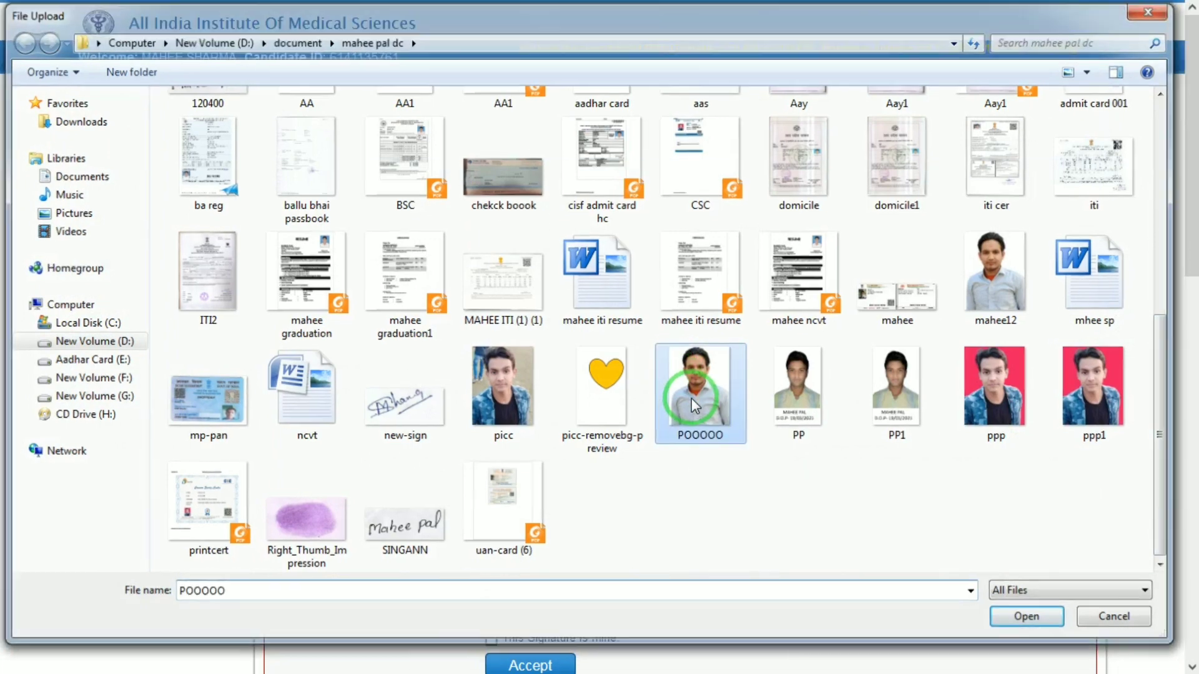
{"action": "left_click", "coordinate": [528, 336]}
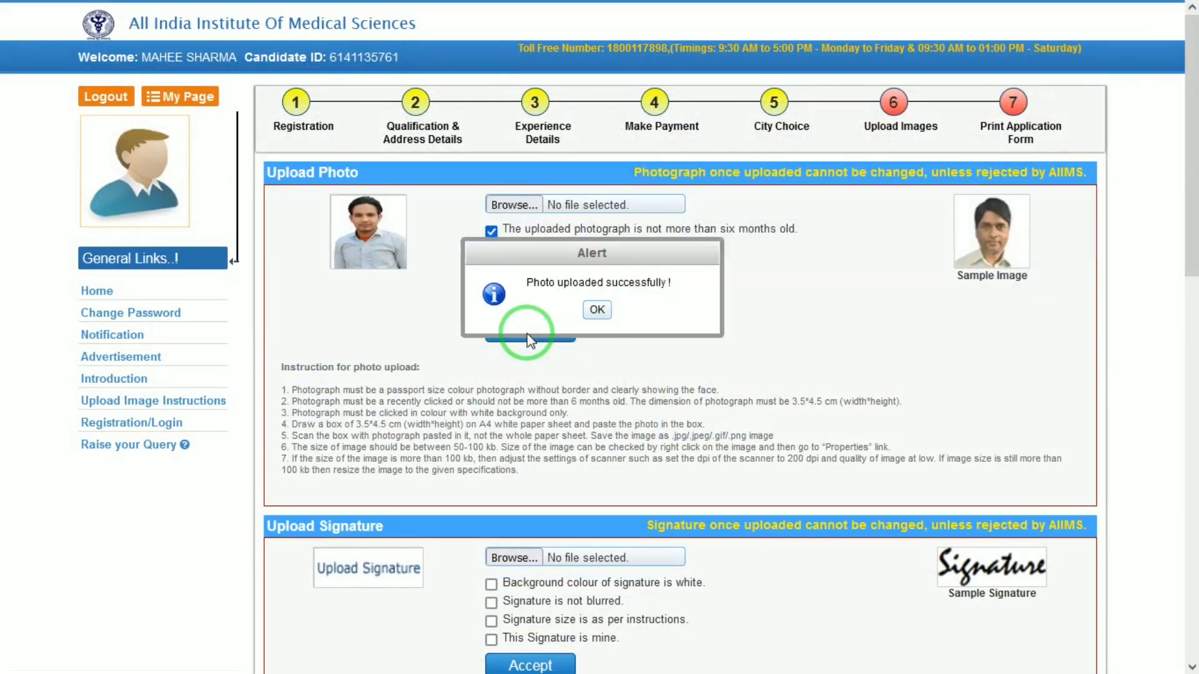
{"action": "left_click", "coordinate": [598, 310]}
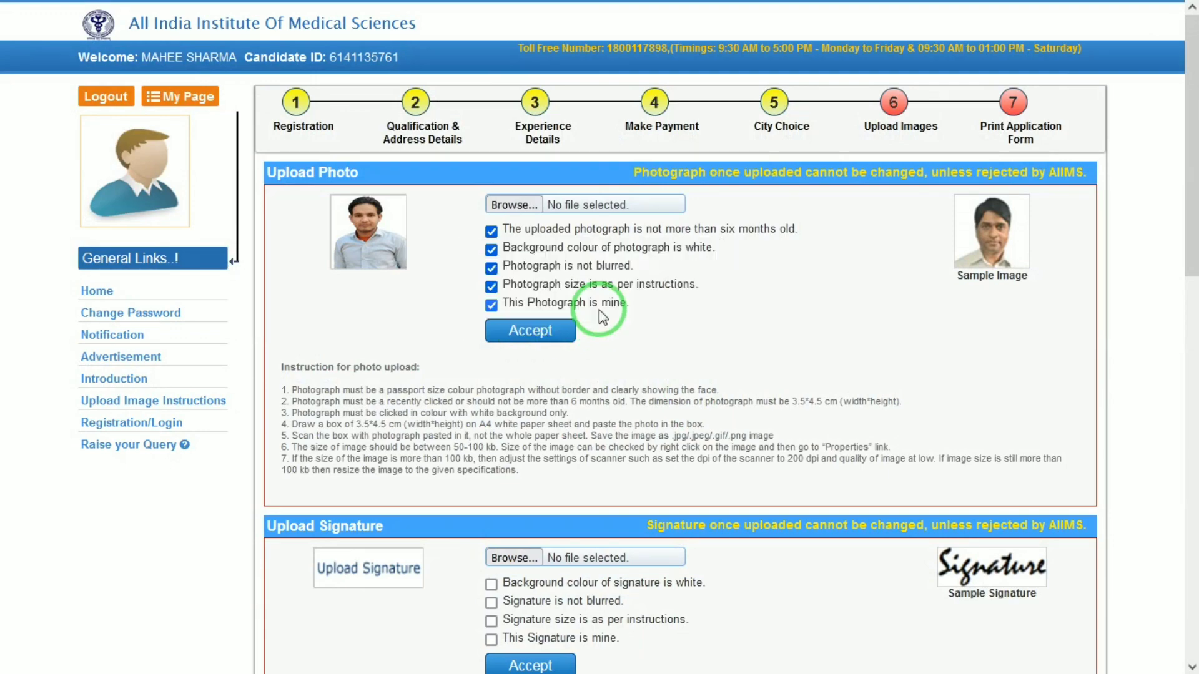
- Upload 30KB.jpg as the signature, confirming its white background
{"action": "left_click_drag", "start_coordinate": [1191, 256], "coordinate": [1180, 374]}
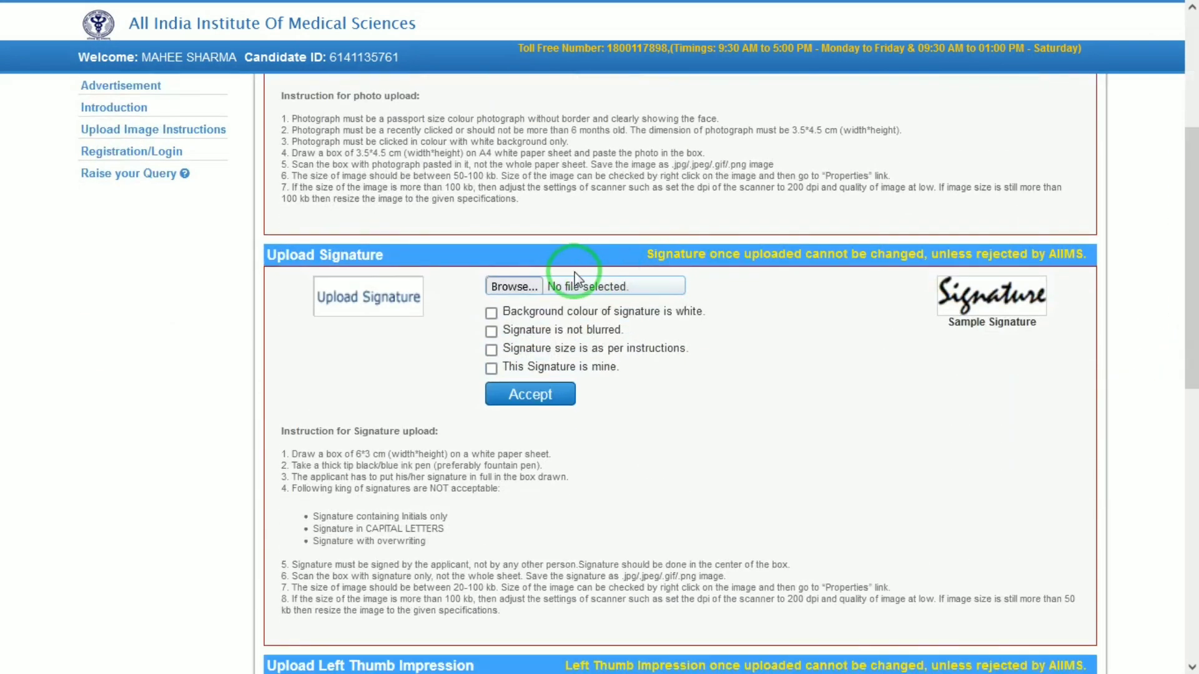
{"action": "left_click", "coordinate": [572, 289]}
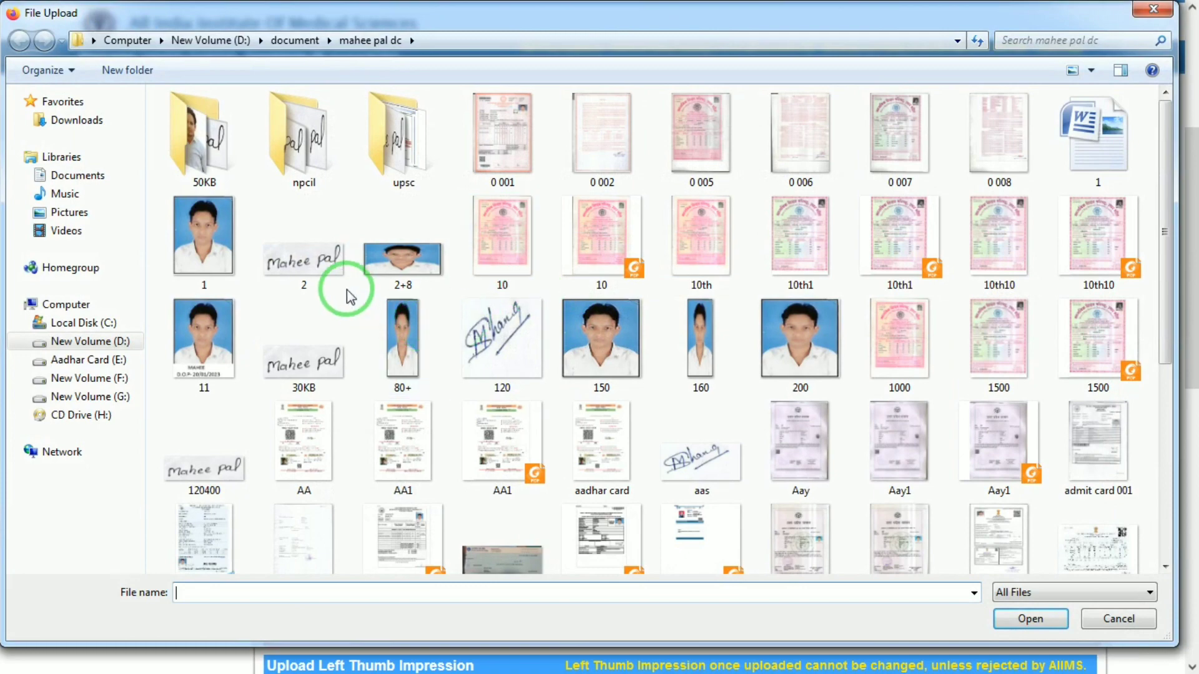
{"action": "double_click", "coordinate": [301, 342]}
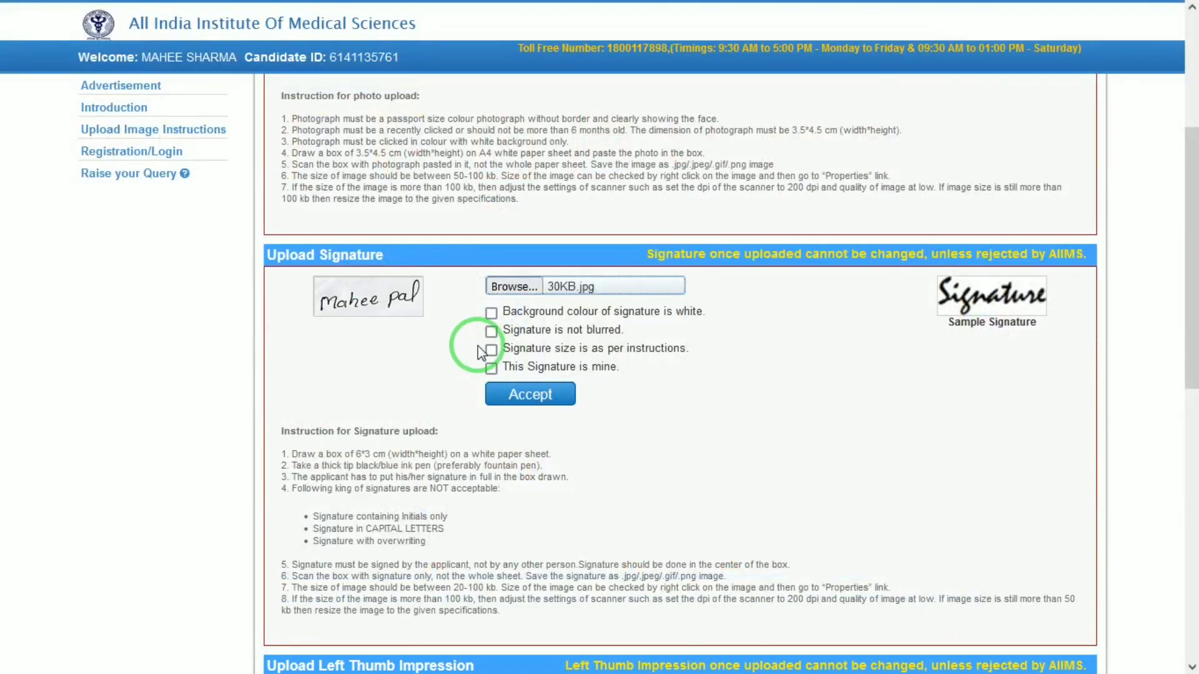
{"action": "left_click", "coordinate": [491, 313]}
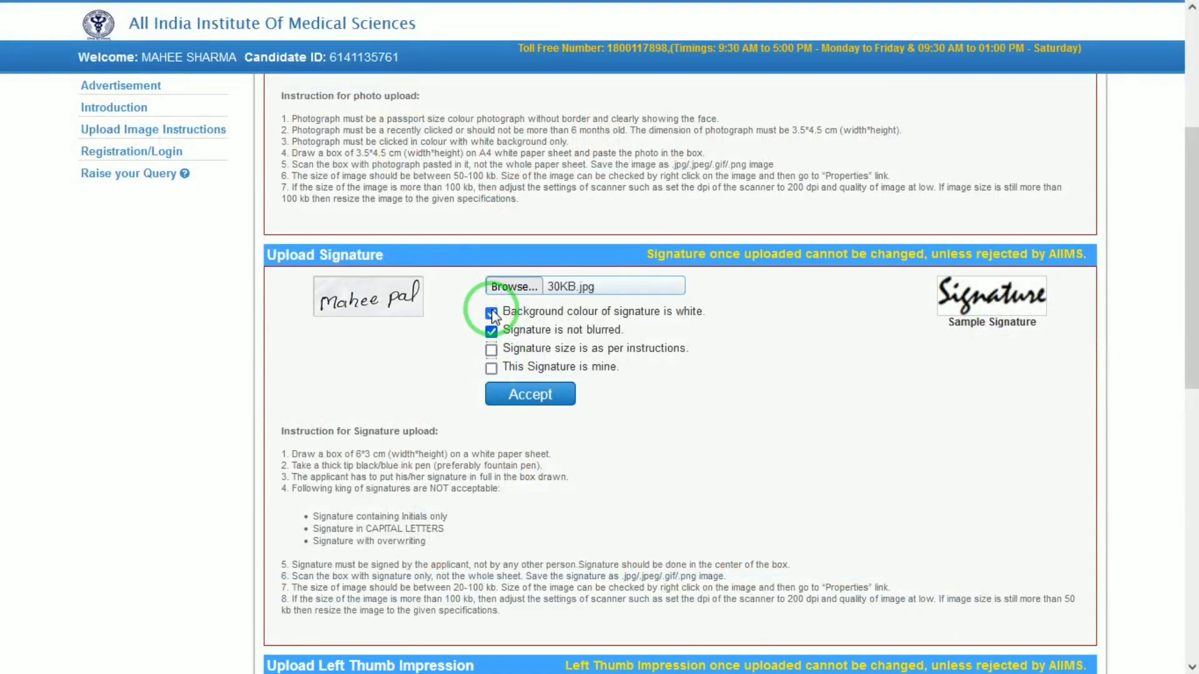
{"action": "left_click", "coordinate": [537, 394]}
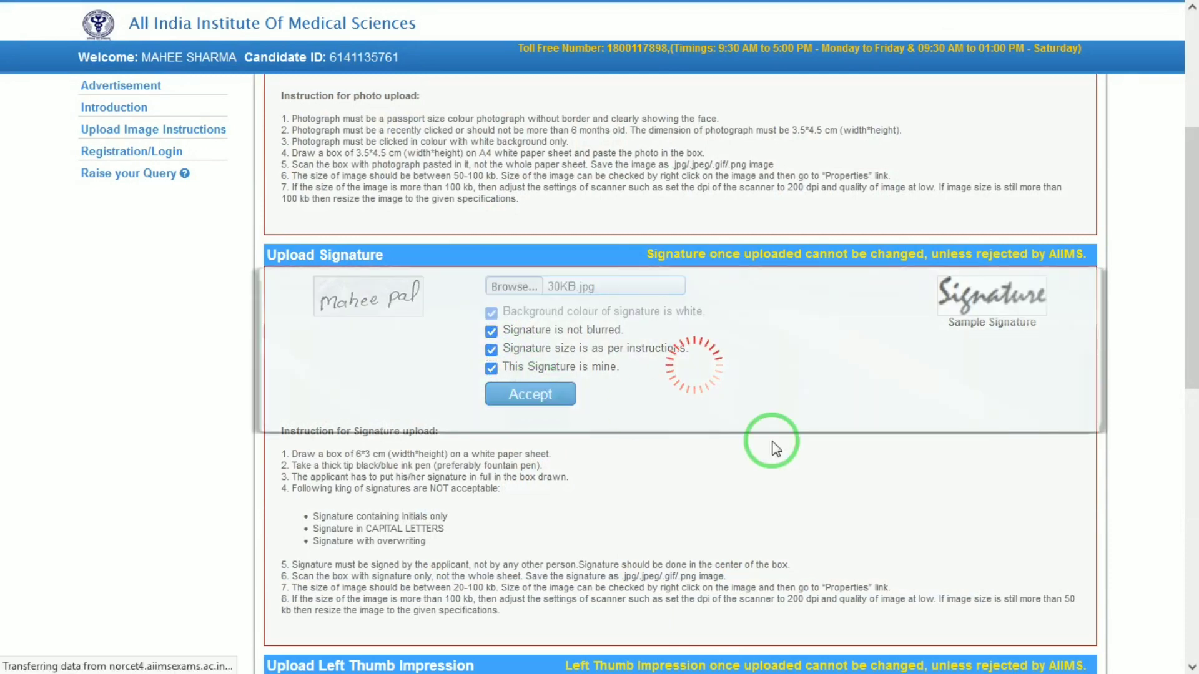
{"action": "left_click", "coordinate": [598, 311]}
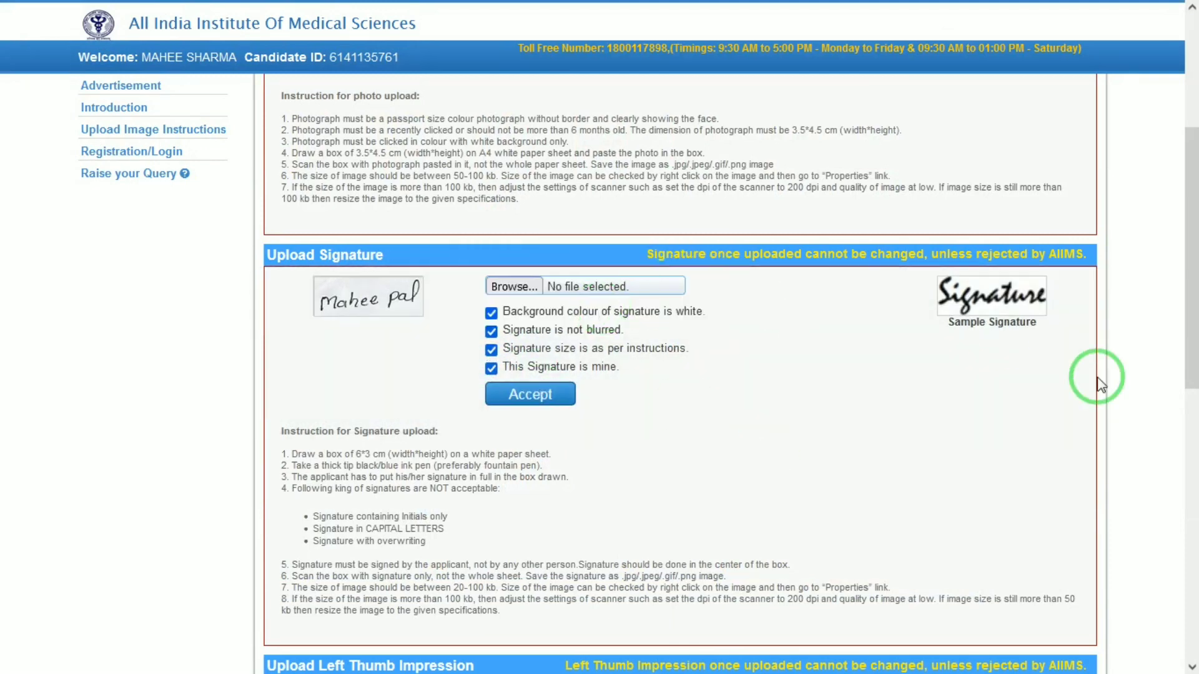
- Upload Right_Thumb_Impression.jpg as the left thumb impression
{"action": "left_click_drag", "start_coordinate": [1190, 381], "coordinate": [1190, 560]}
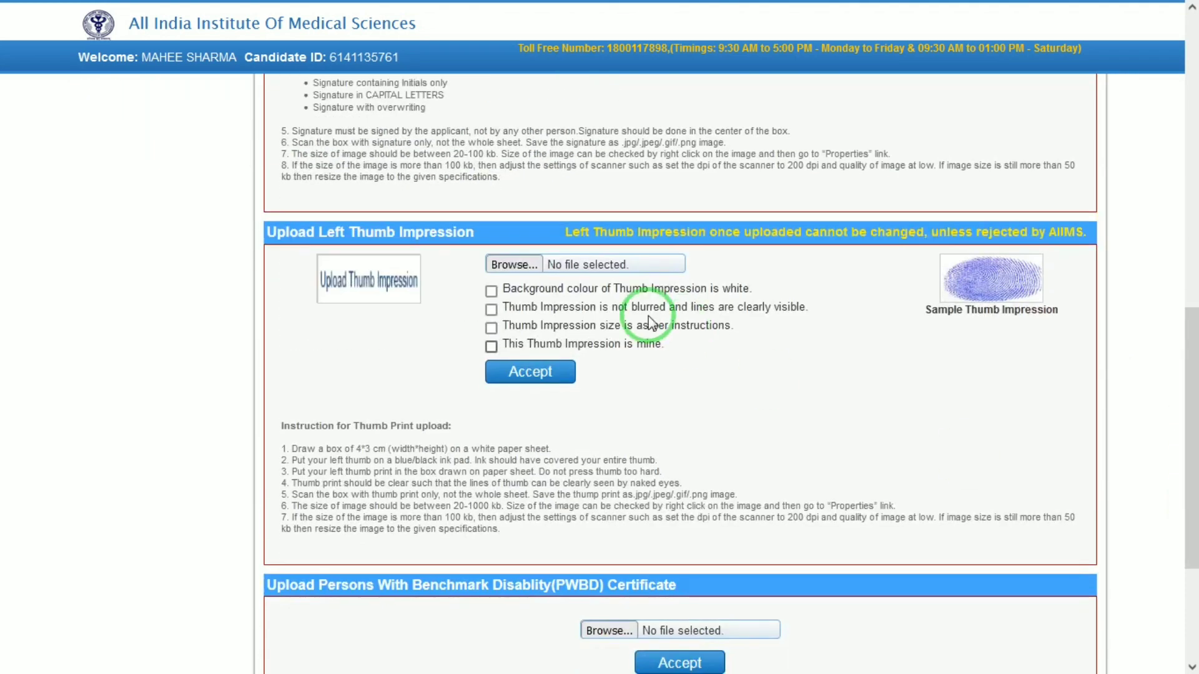
{"action": "left_click", "coordinate": [508, 264]}
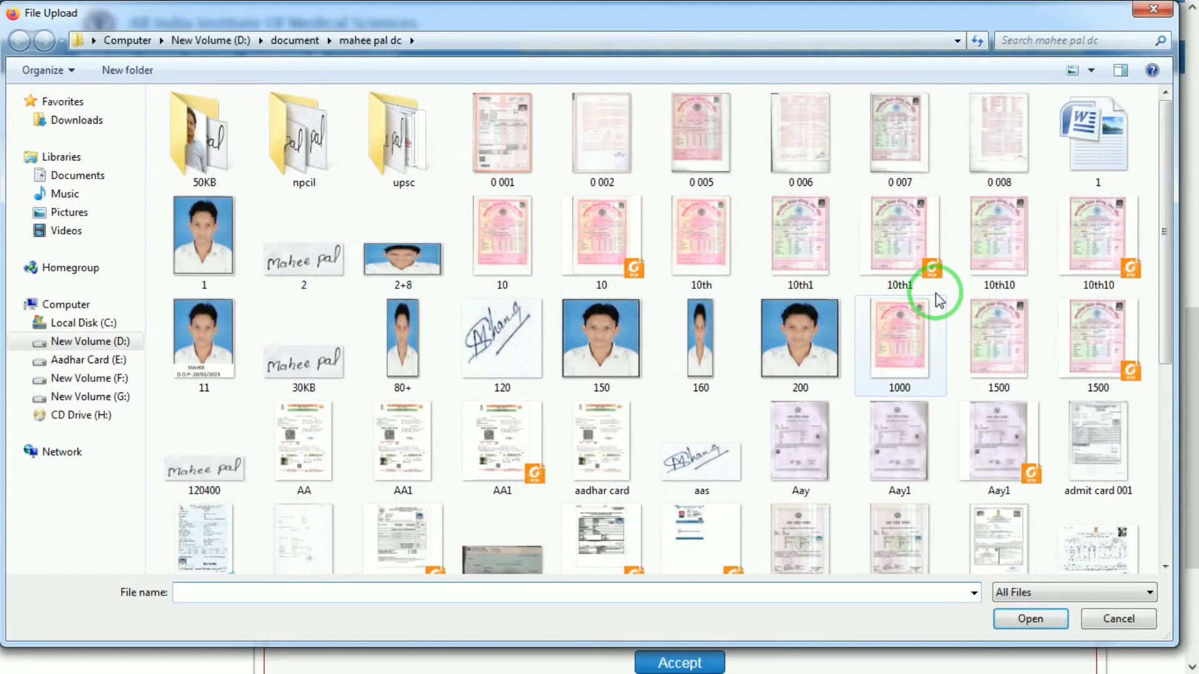
{"action": "left_click", "coordinate": [1152, 403]}
{"action": "left_click", "coordinate": [420, 431]}
{"action": "double_click", "coordinate": [304, 518]}
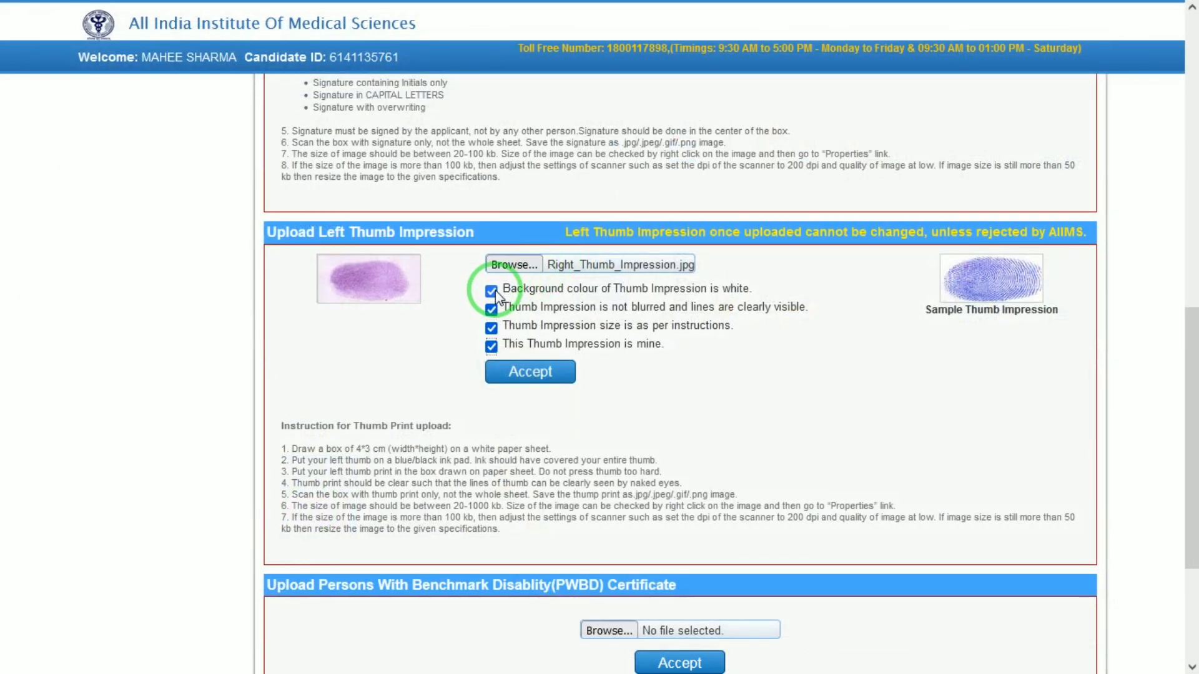
{"action": "left_click", "coordinate": [523, 369]}
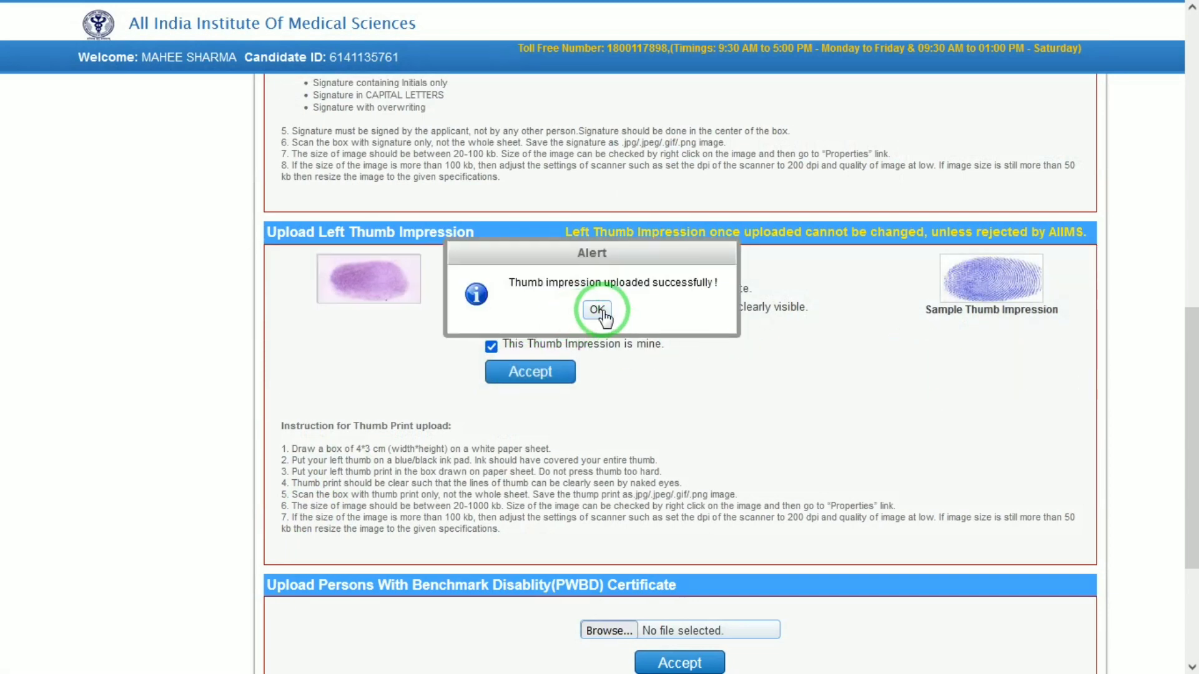
{"action": "left_click", "coordinate": [597, 309]}
{"action": "left_click_drag", "start_coordinate": [1191, 415], "coordinate": [1192, 519]}
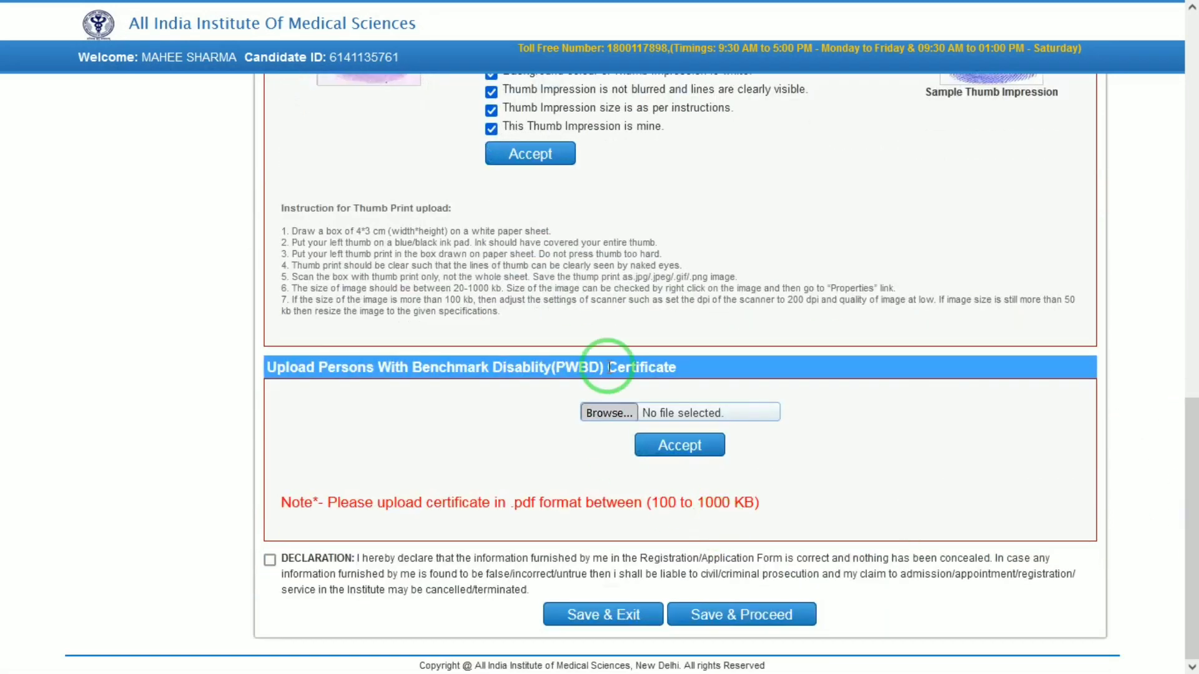
- Upload 10.pdf as the PWBD certificate, accept the declaration and save the sixth step
{"action": "left_click", "coordinate": [609, 413]}
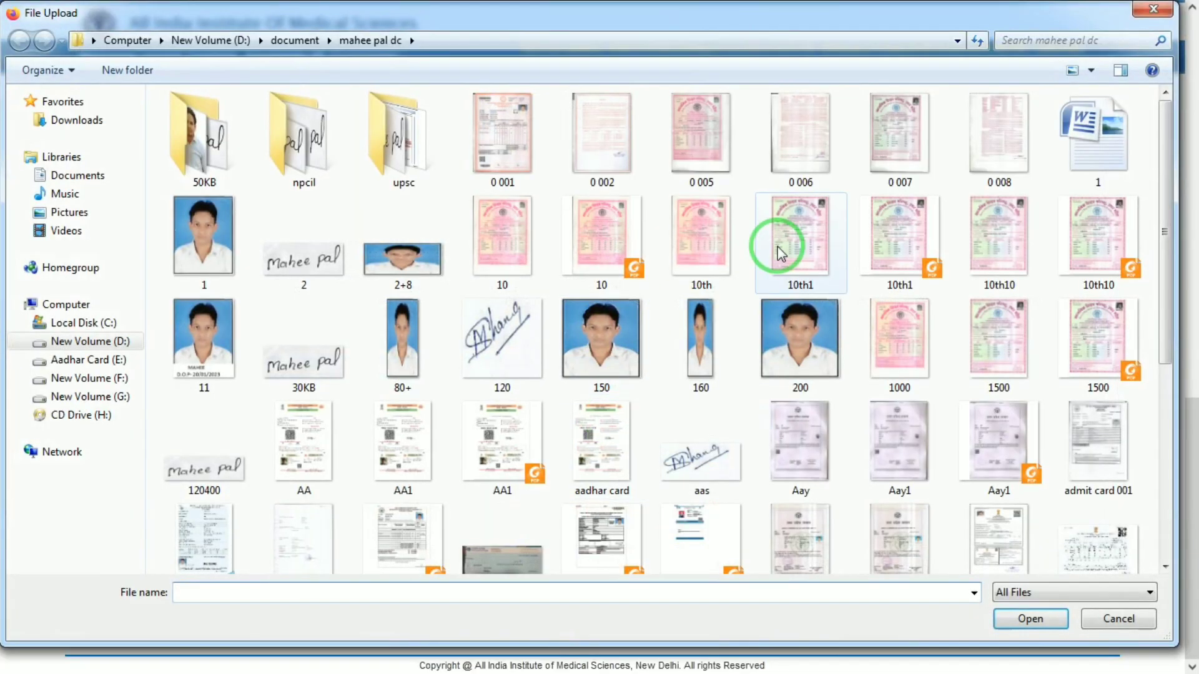
{"action": "double_click", "coordinate": [605, 243]}
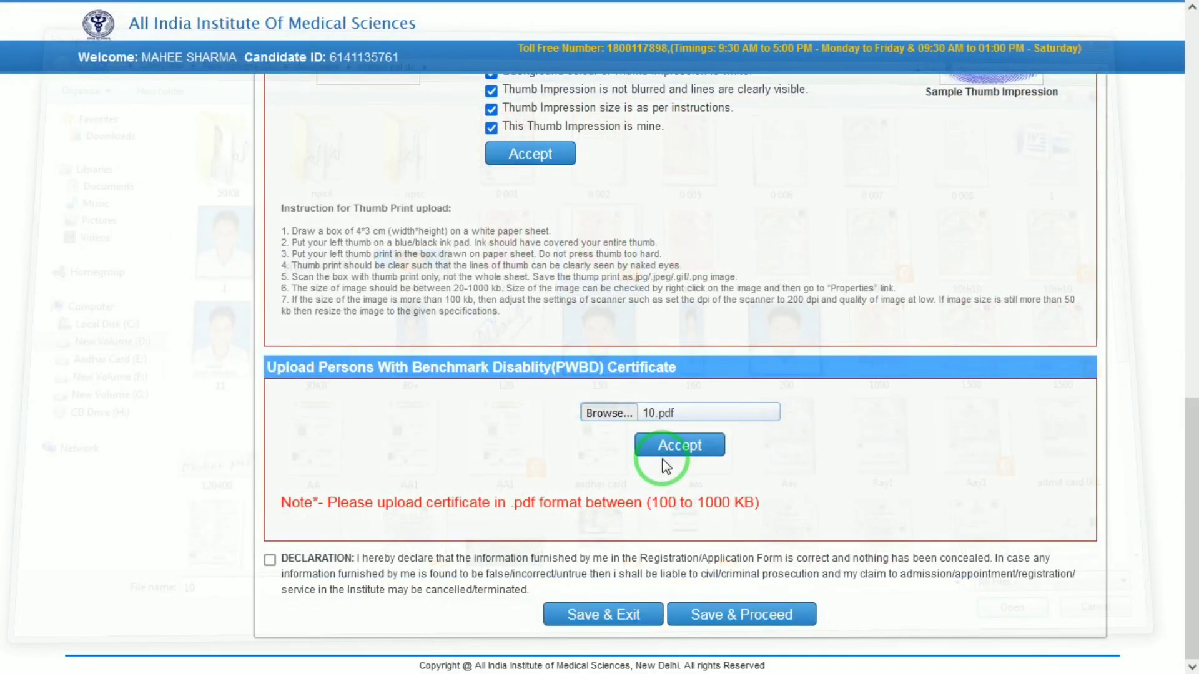
{"action": "left_click", "coordinate": [699, 444]}
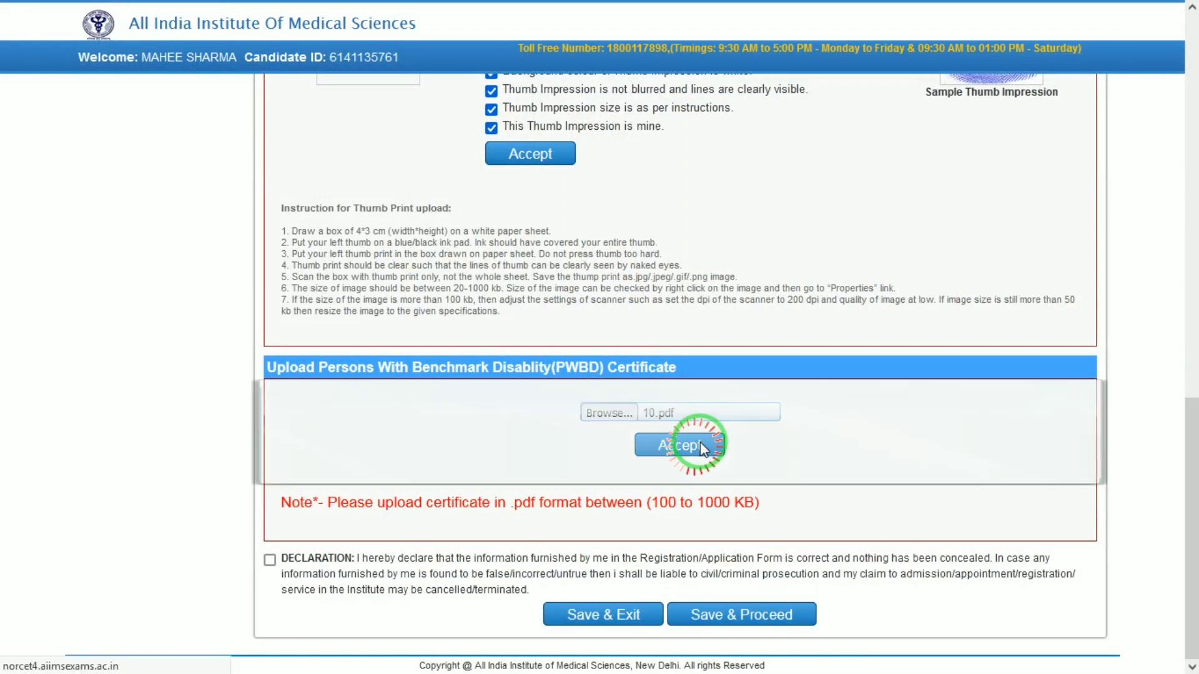
{"action": "left_click", "coordinate": [273, 561]}
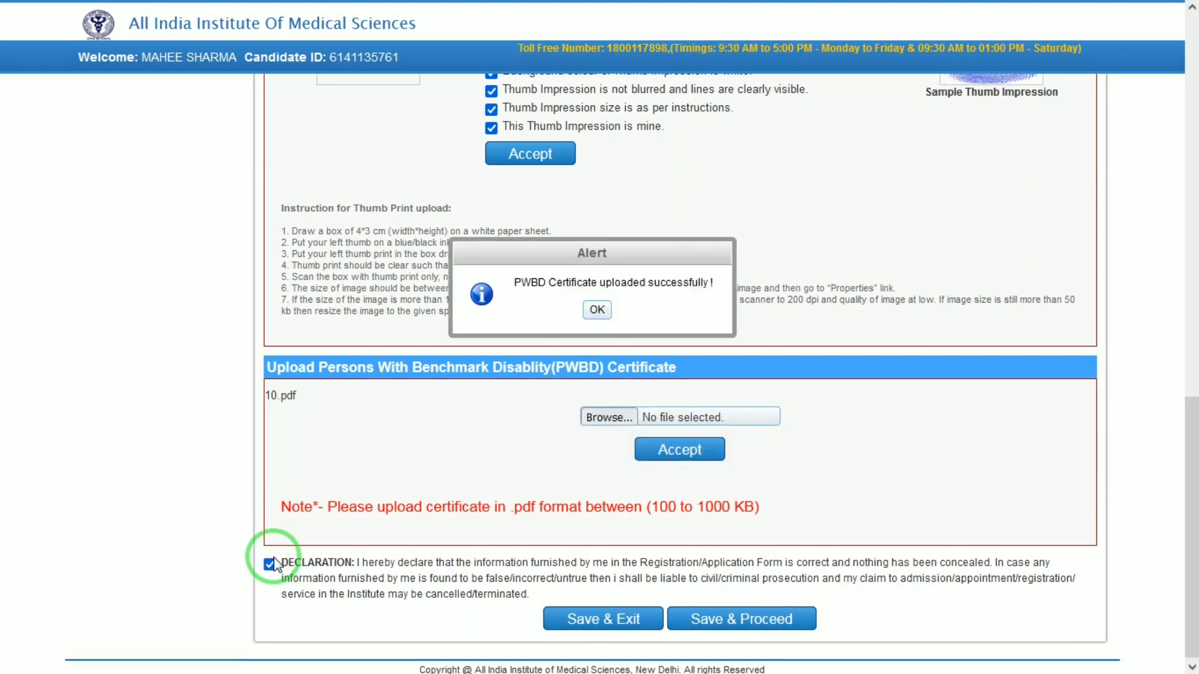
{"action": "left_click", "coordinate": [594, 312]}
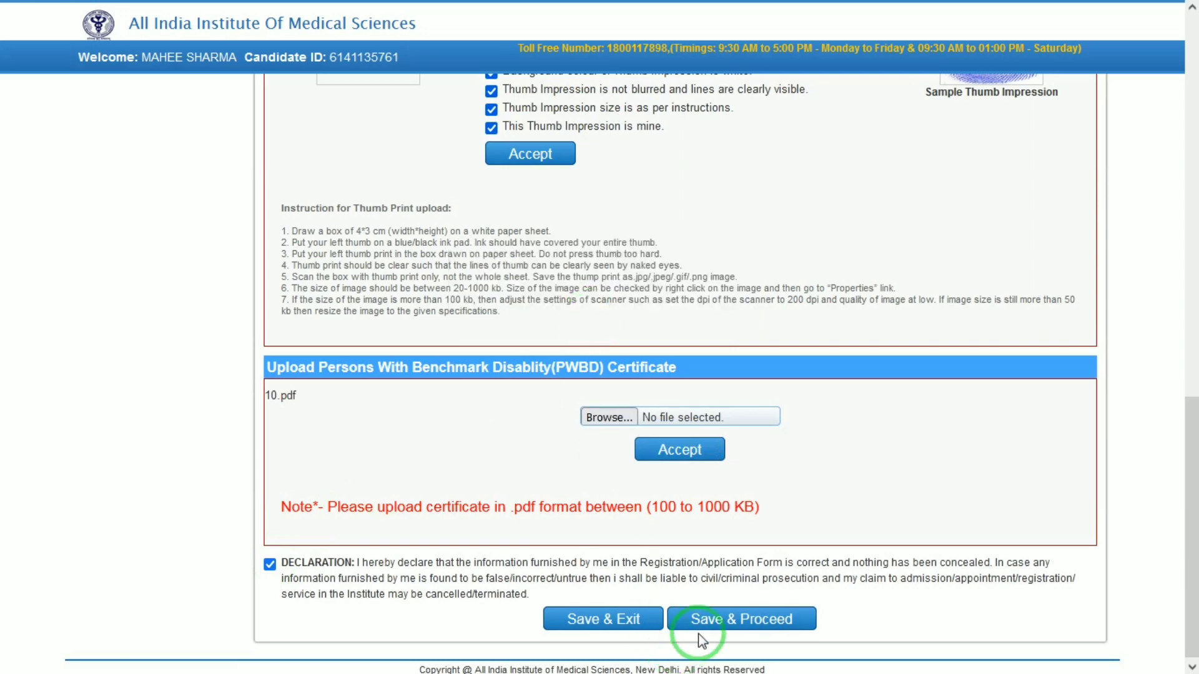
{"action": "left_click", "coordinate": [732, 621]}
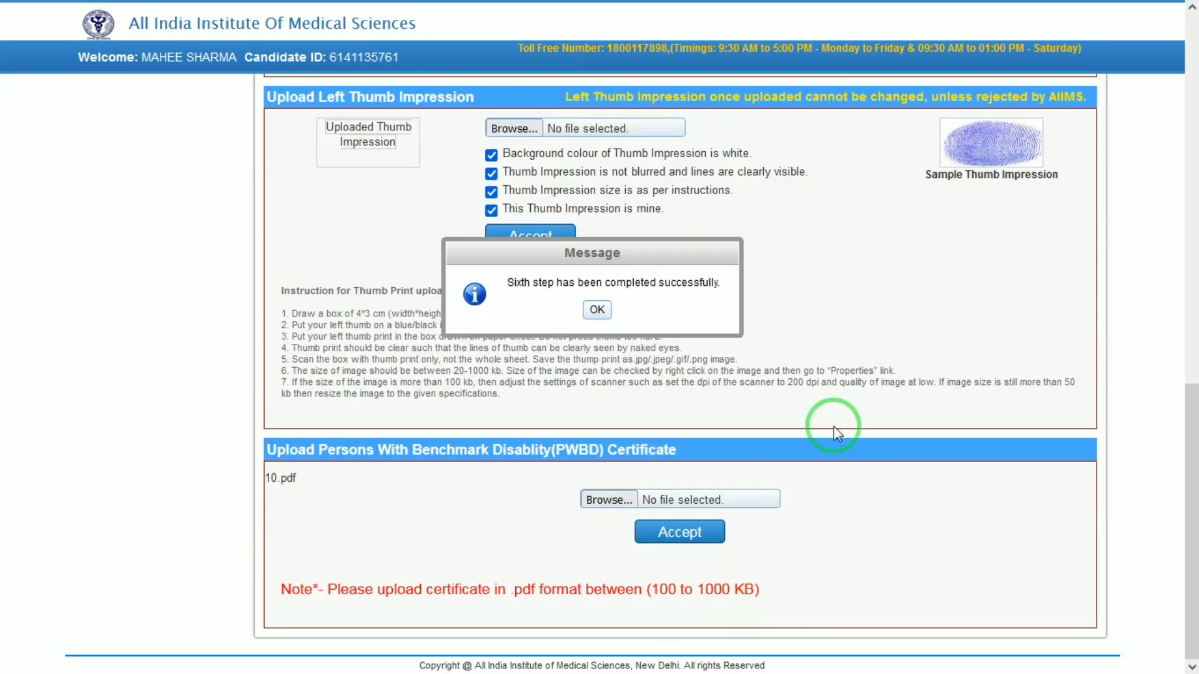
{"action": "left_click", "coordinate": [596, 310]}
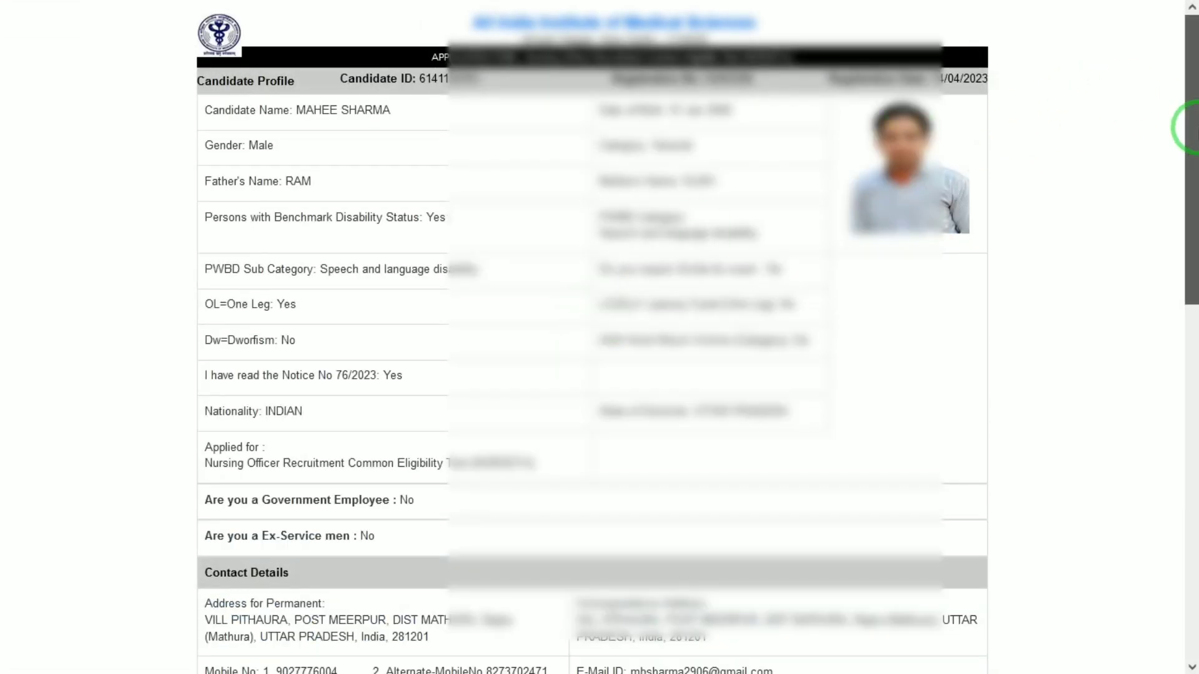
- Scroll to the end of the application preview, then submit and confirm it
{"action": "left_click_drag", "start_coordinate": [1190, 123], "coordinate": [1191, 552]}
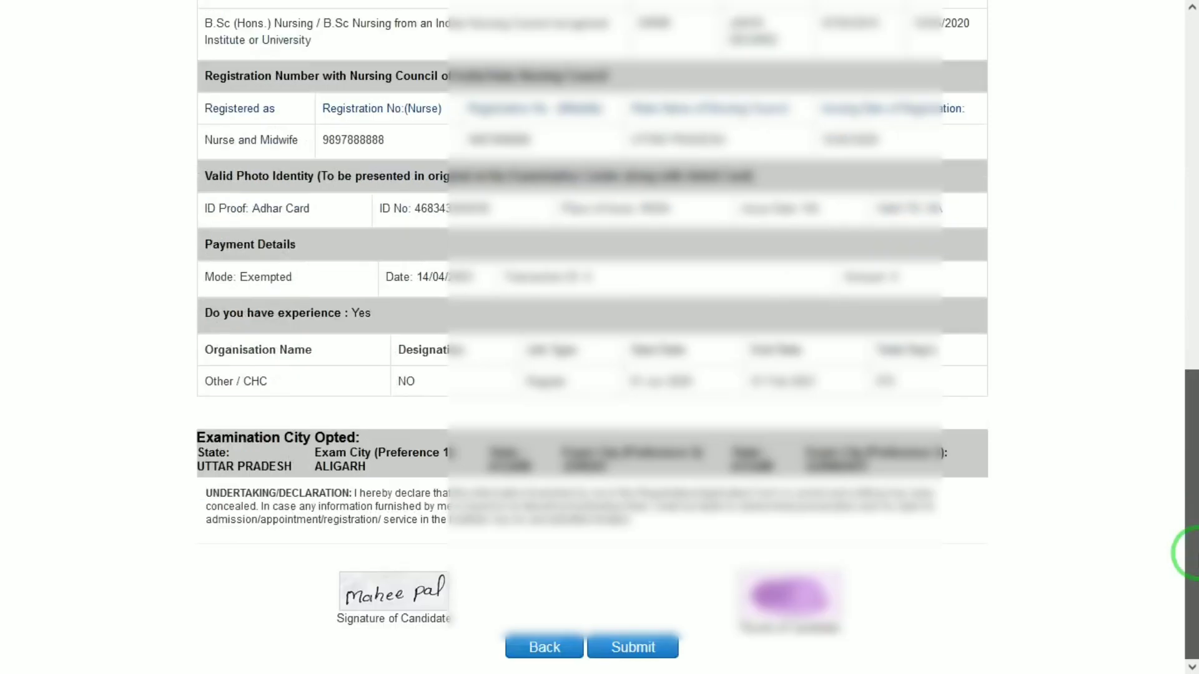
{"action": "left_click", "coordinate": [629, 649]}
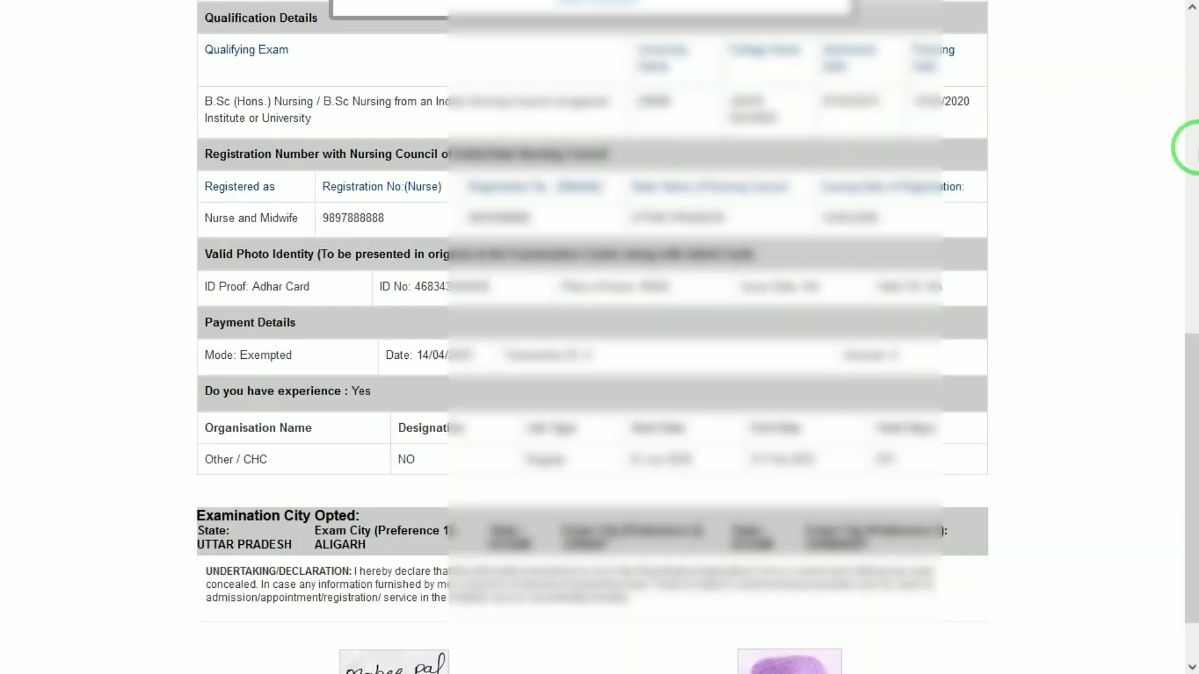
{"action": "left_click", "coordinate": [1198, 202]}
{"action": "scroll", "coordinate": [1197, 202], "scroll_direction": "up", "scroll_amount": 3}
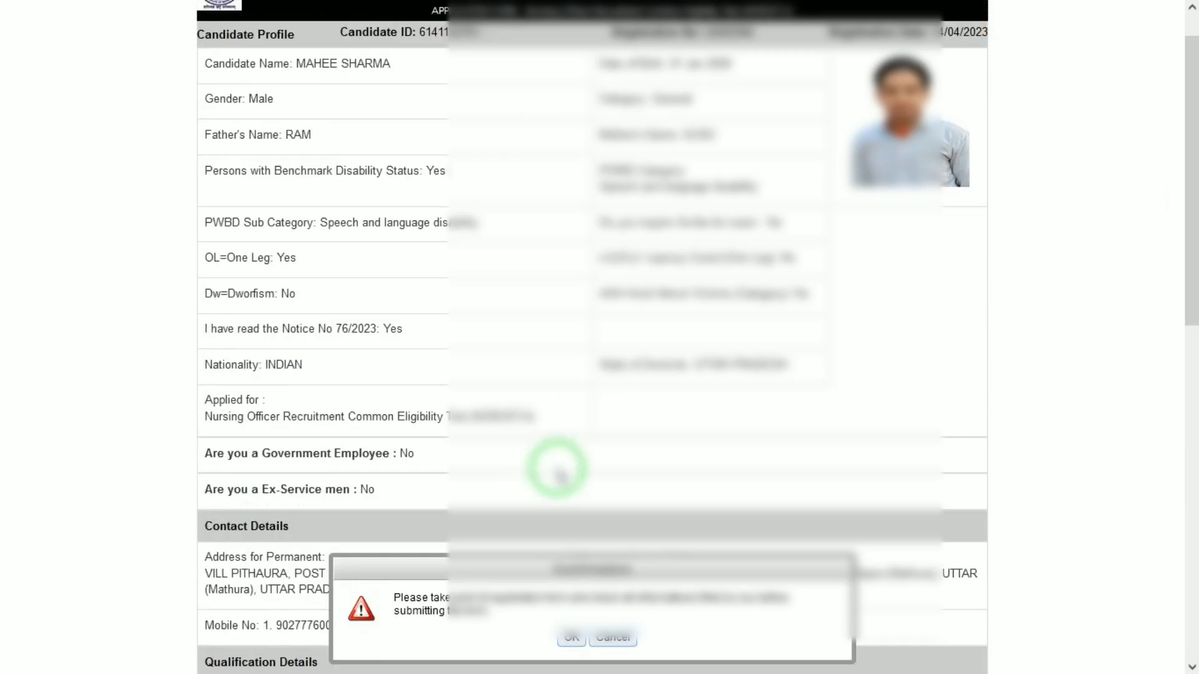
{"action": "left_click", "coordinate": [574, 640]}
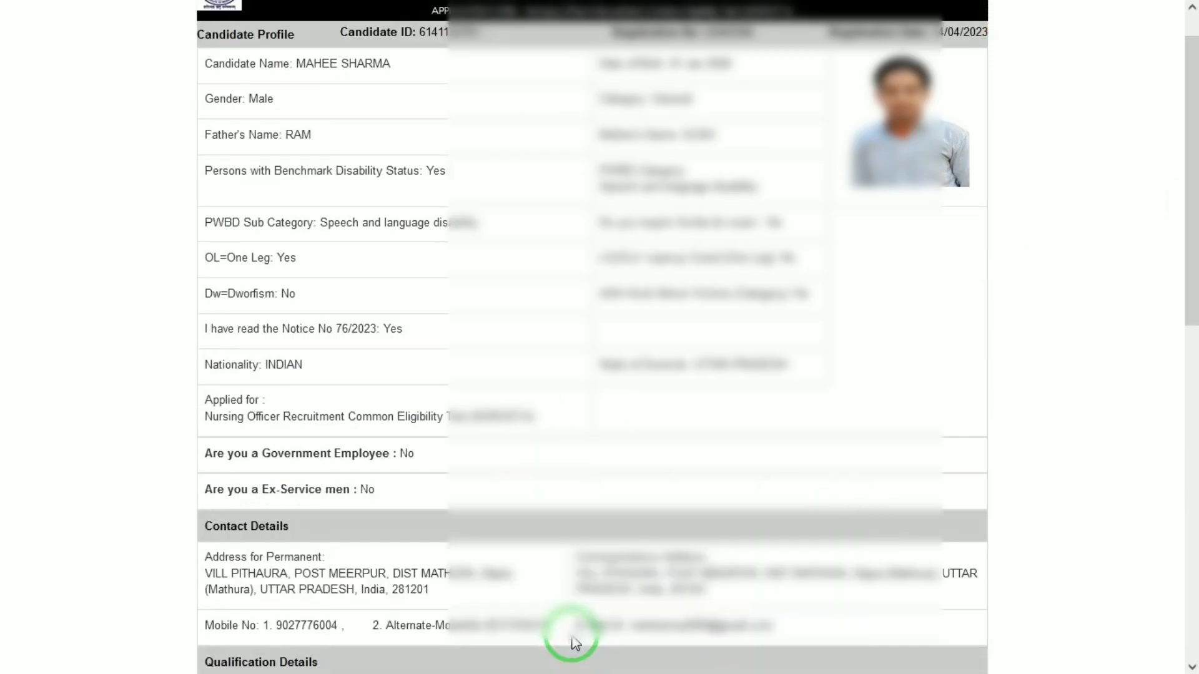